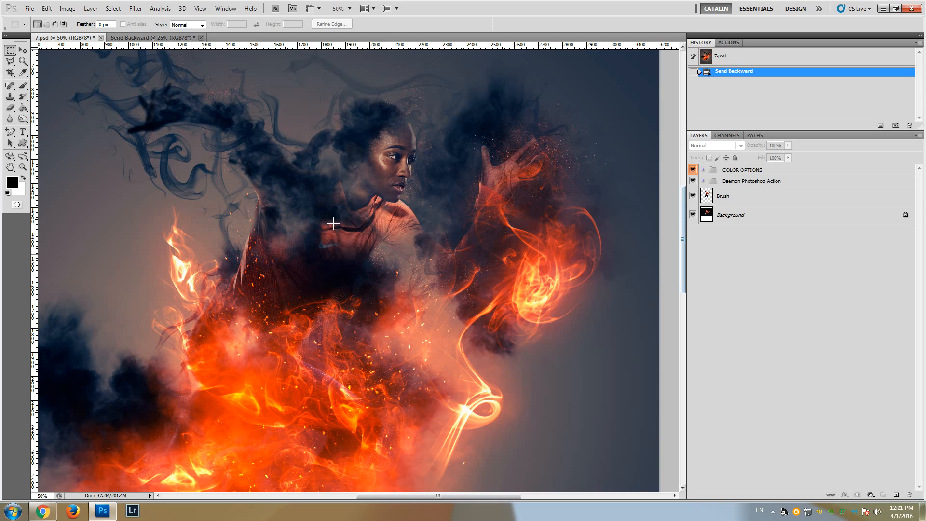
- Examine the finished smoke and fire effect in 7.psd, both close up and as a whole composition
click(22, 50)
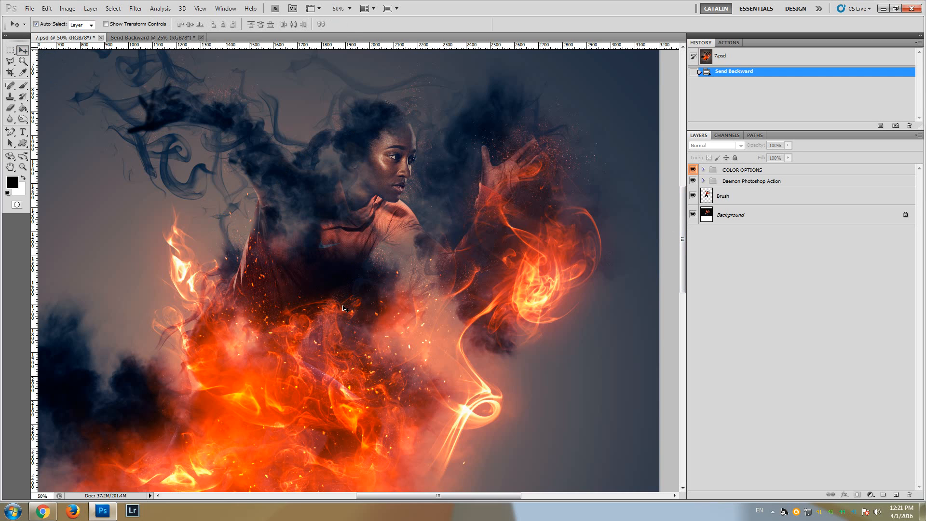
scroll(345, 308, up, 2)
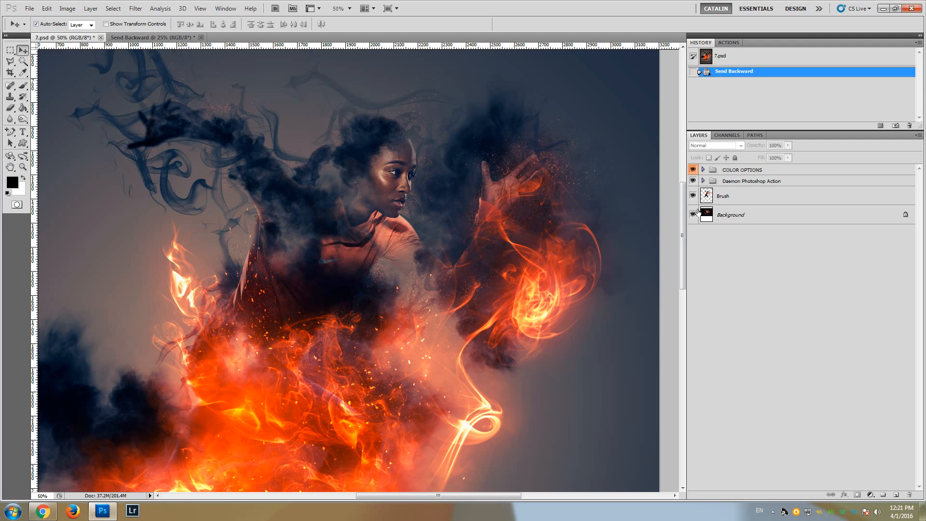
drag(682, 193, 671, 275)
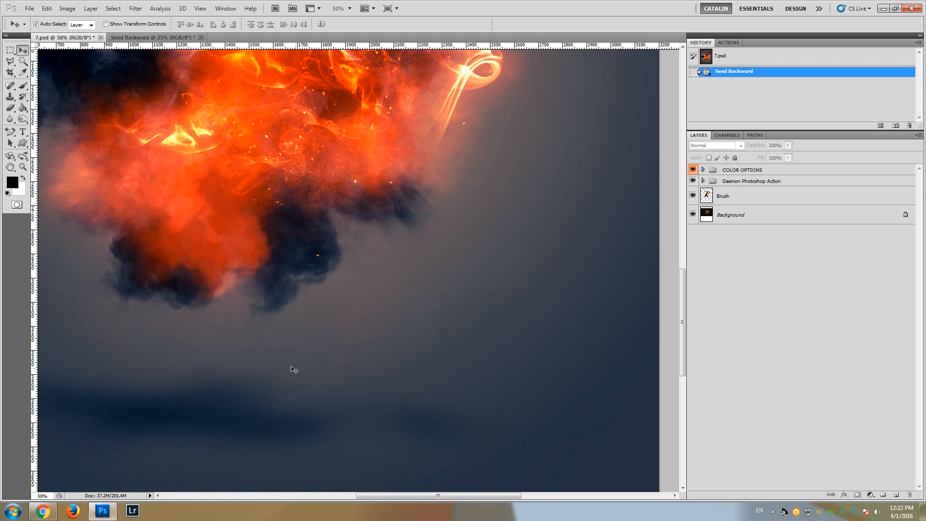
click(23, 167)
drag(194, 161, 149, 150)
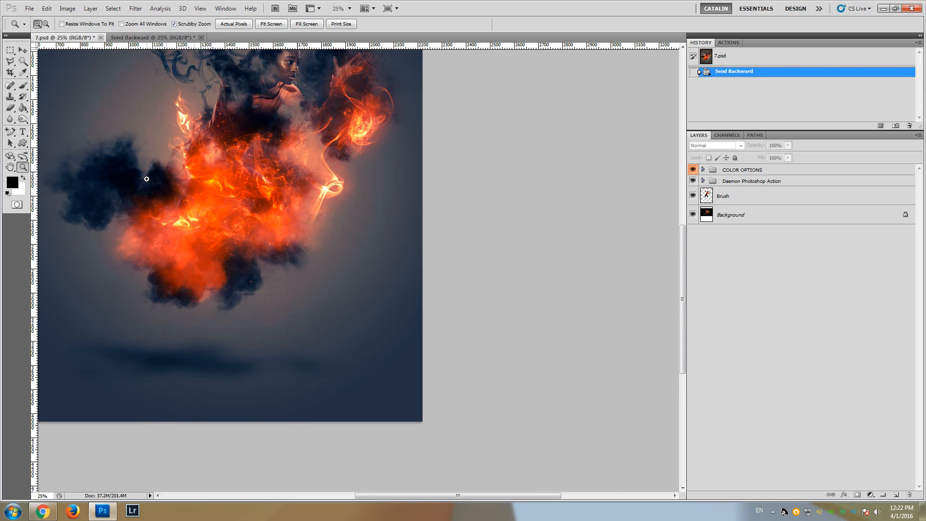
scroll(147, 179, up, 3)
drag(484, 495, 442, 496)
drag(684, 291, 675, 274)
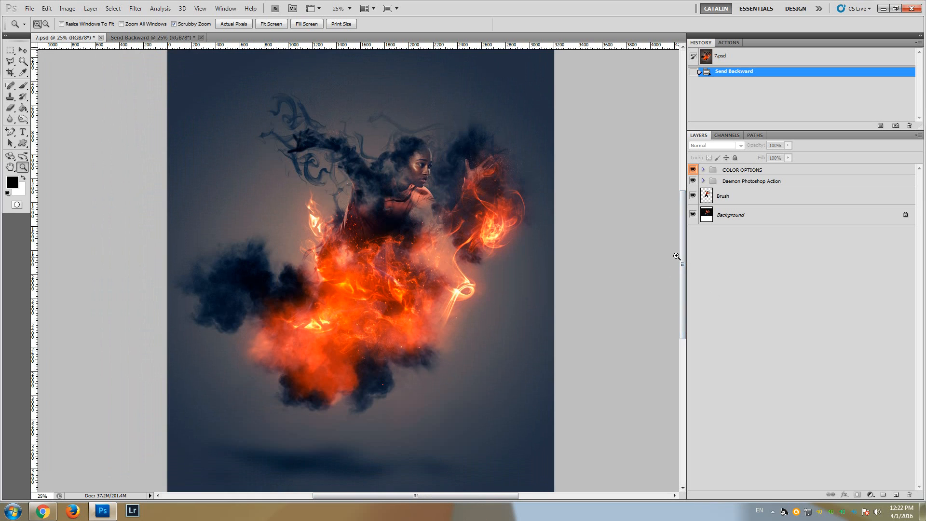
drag(683, 251, 683, 252)
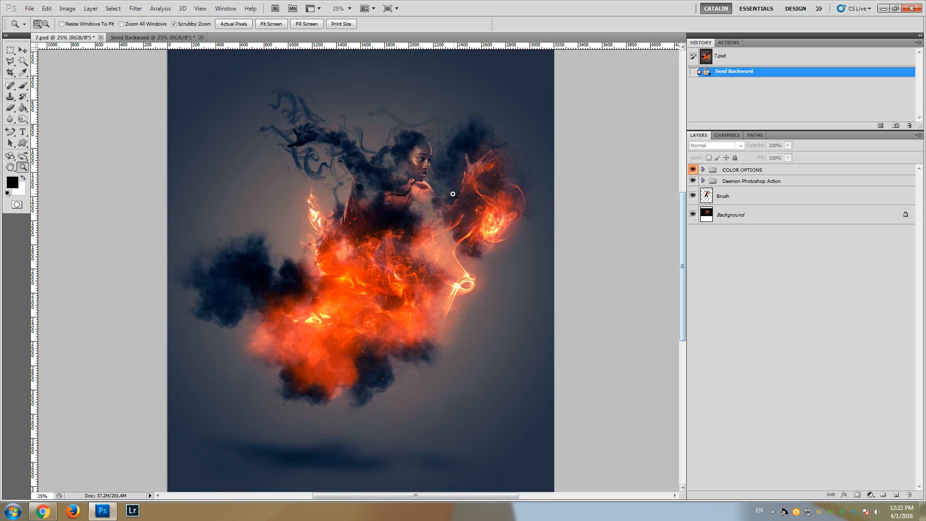
- Compare the effect with the original photo by hiding and showing the Daemon Photoshop Action group
click(693, 181)
scroll(621, 200, up, 2)
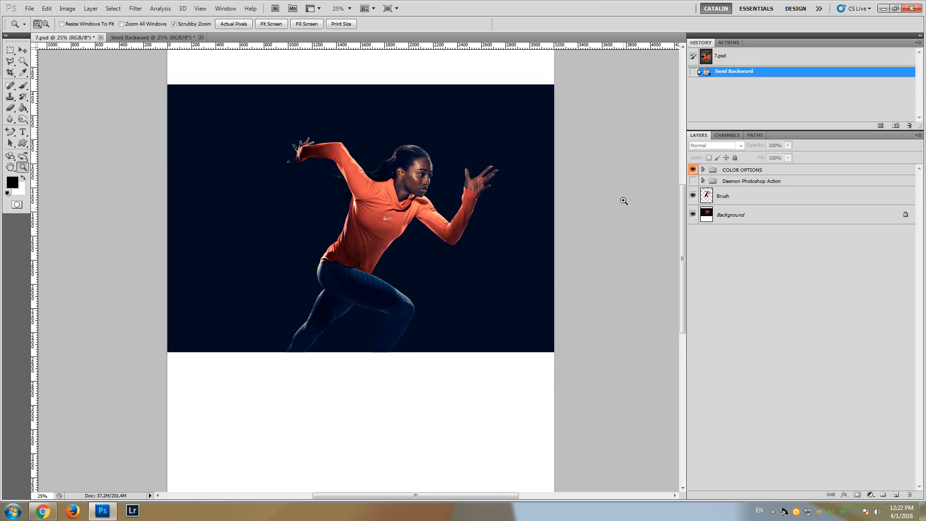
click(397, 221)
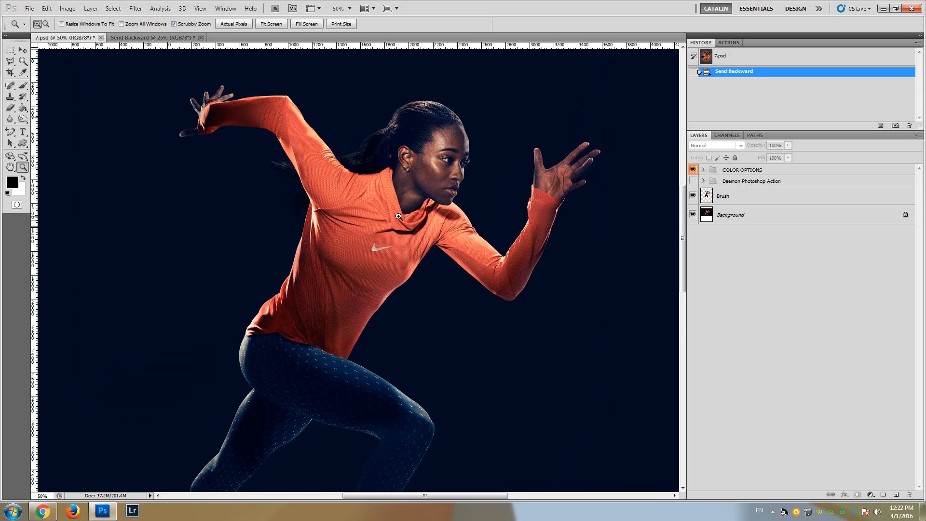
scroll(400, 218, down, 1)
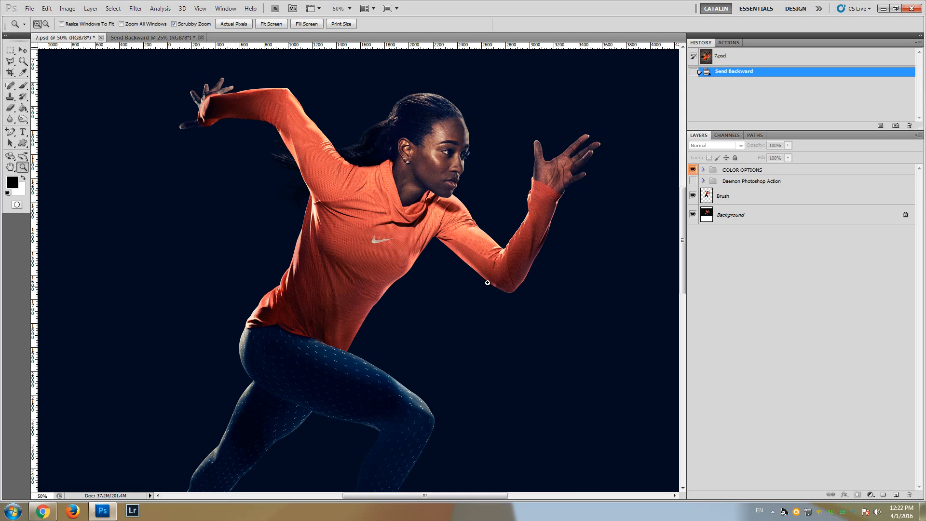
click(692, 181)
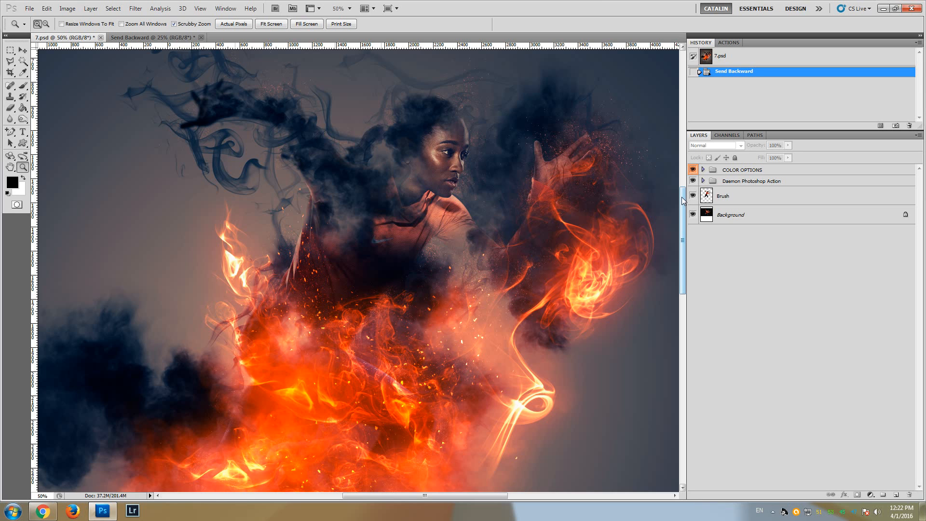
drag(682, 203, 705, 193)
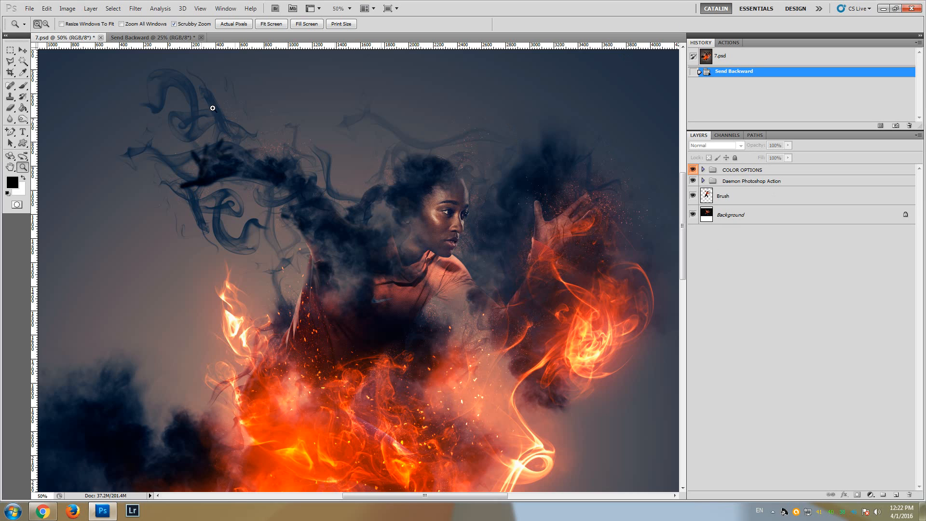
- Switch to the Send Backward document and check the photo's pixel width and height without resizing it
click(120, 37)
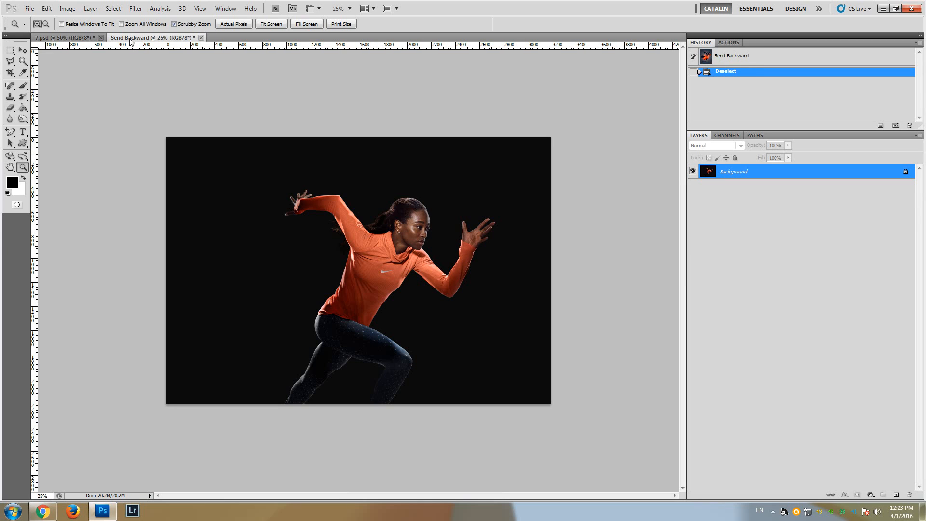
click(361, 264)
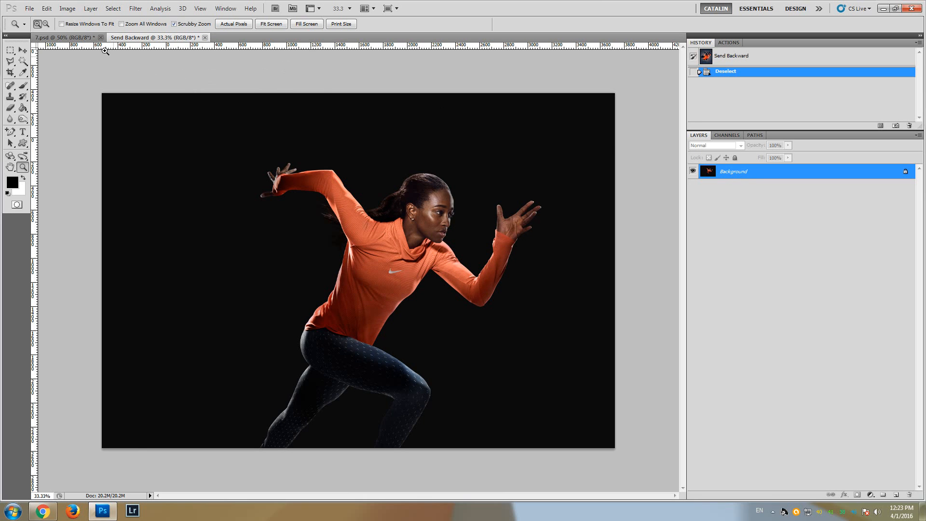
click(68, 8)
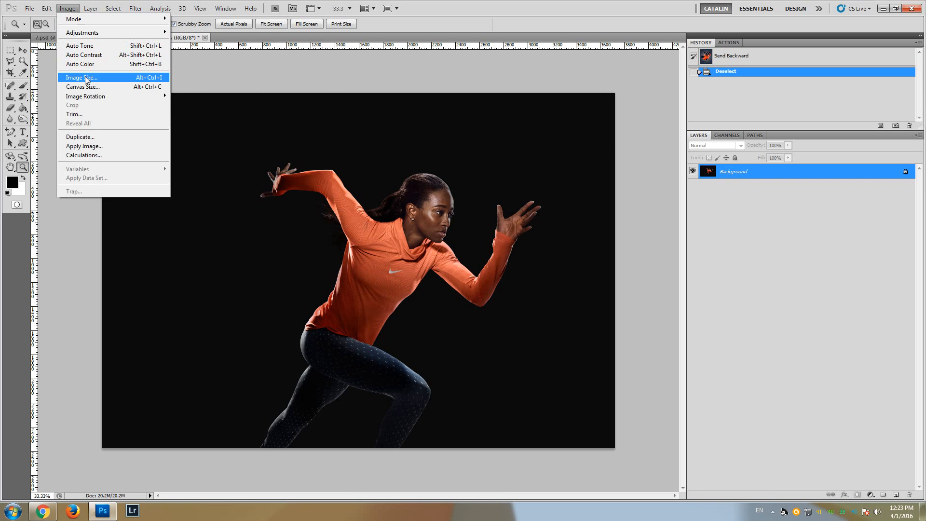
click(82, 78)
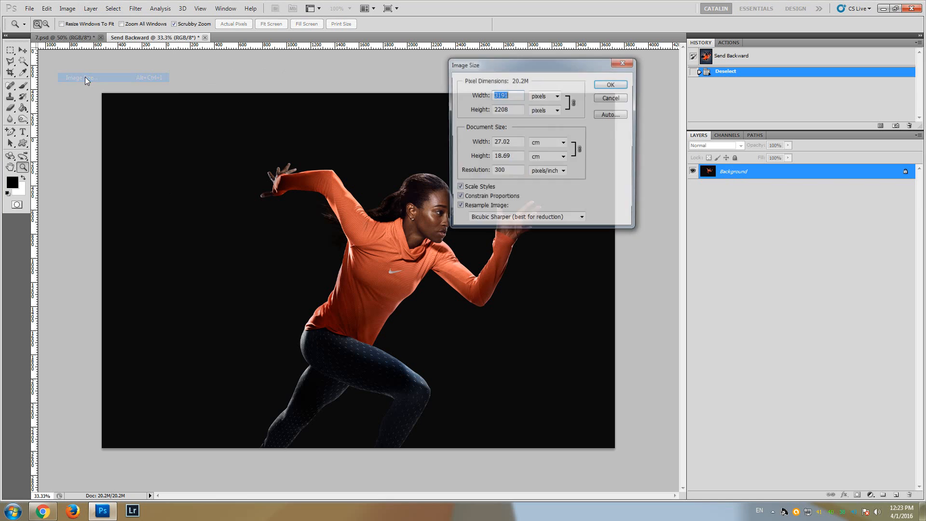
click(512, 99)
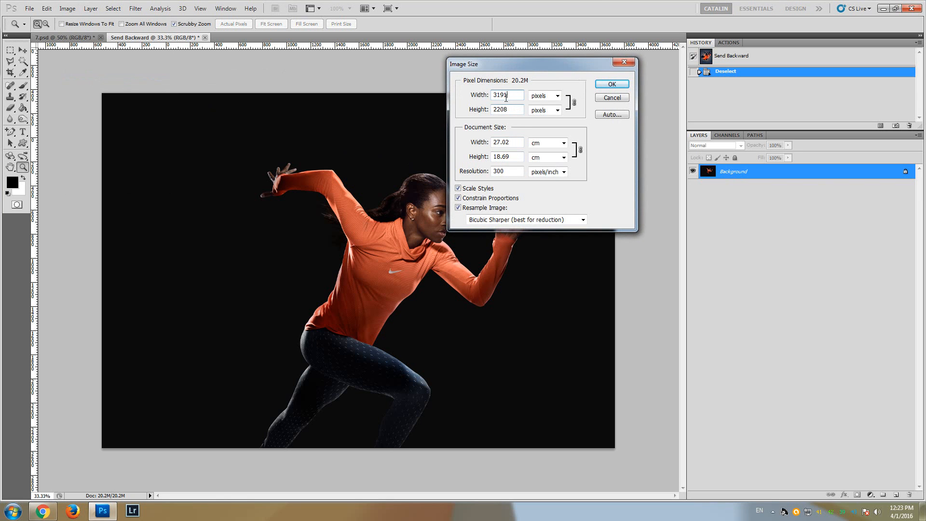
drag(516, 110, 491, 109)
drag(520, 95, 490, 95)
click(612, 97)
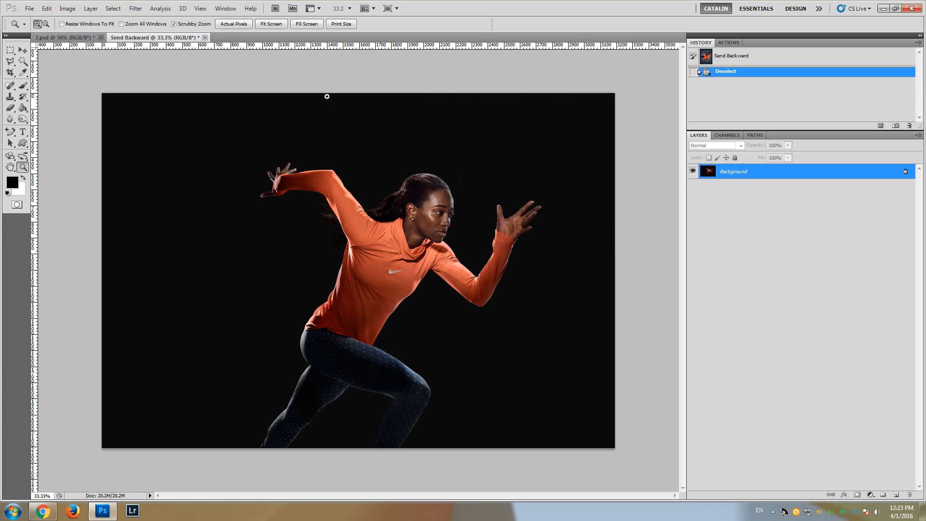
- Check the photo's colour mode and bit depth, and review its image size again without changing it
click(67, 8)
mouse_move(66, 22)
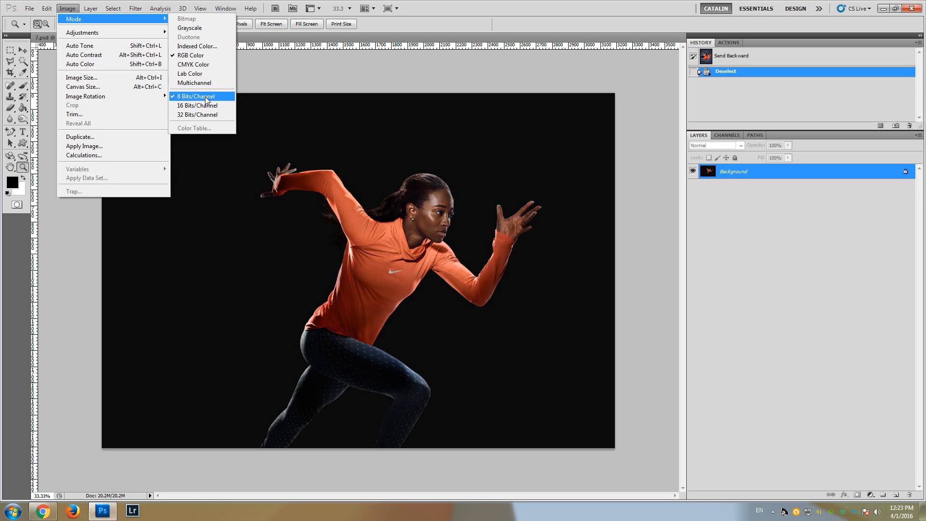
click(128, 82)
click(515, 95)
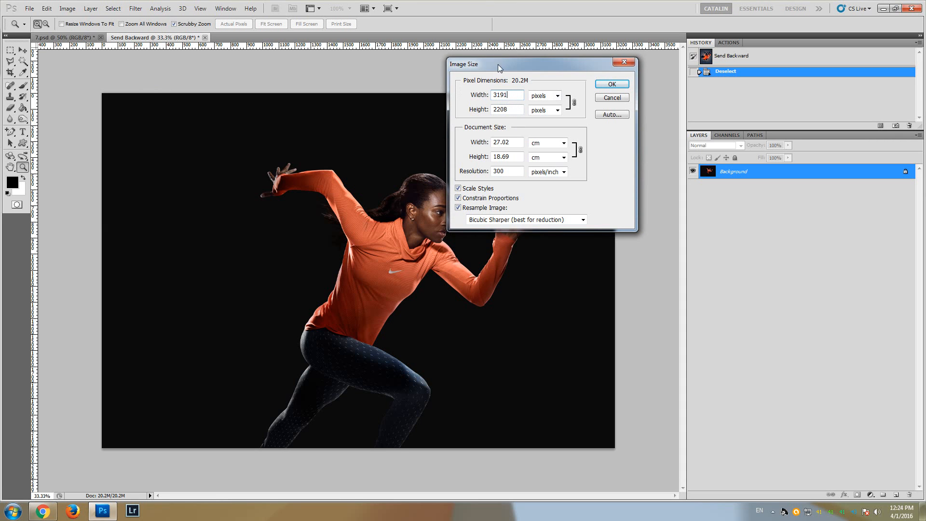
drag(497, 65, 516, 65)
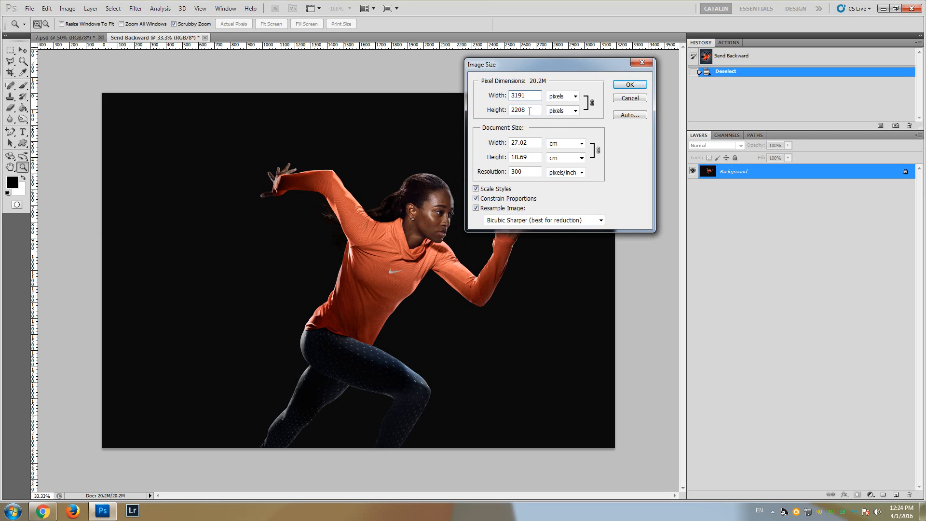
click(628, 99)
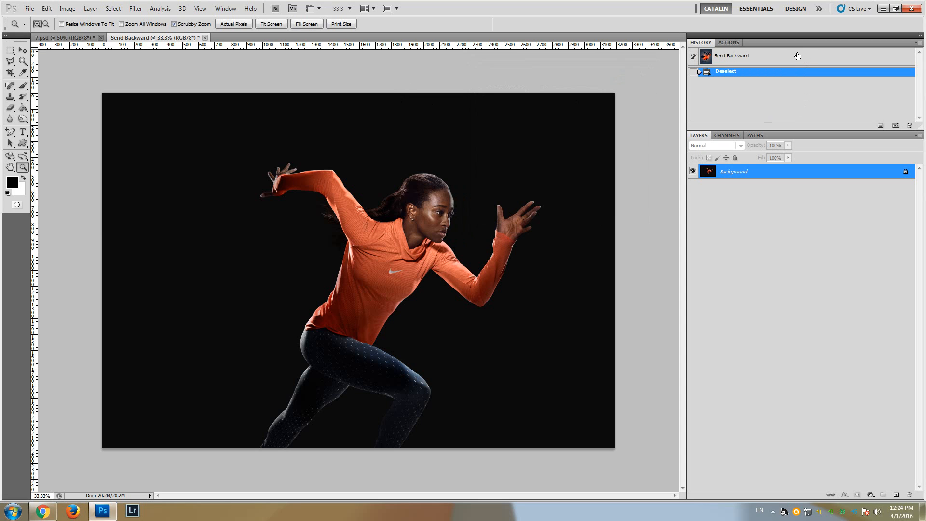
- Load the action file Daemon PS Action.atn from the Daemon folder into the list of actions
click(729, 43)
drag(920, 88, 923, 109)
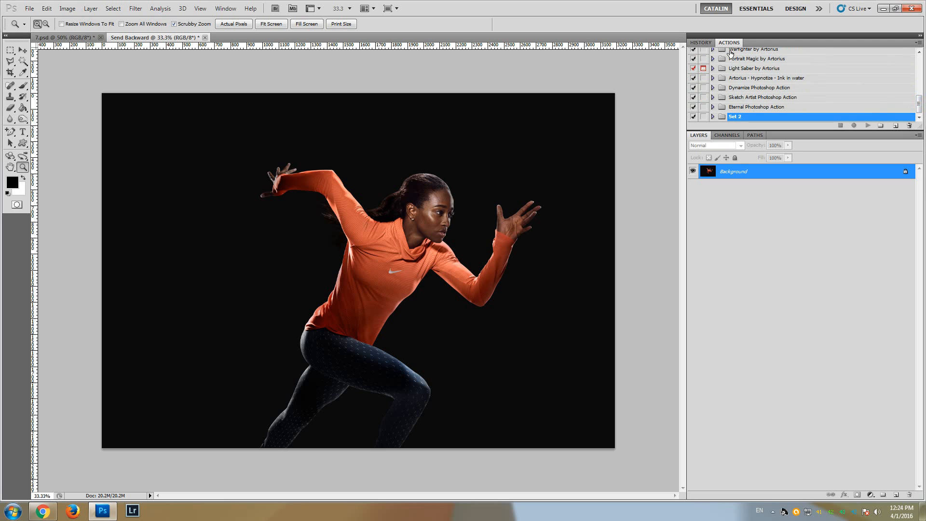
click(200, 10)
mouse_move(224, 10)
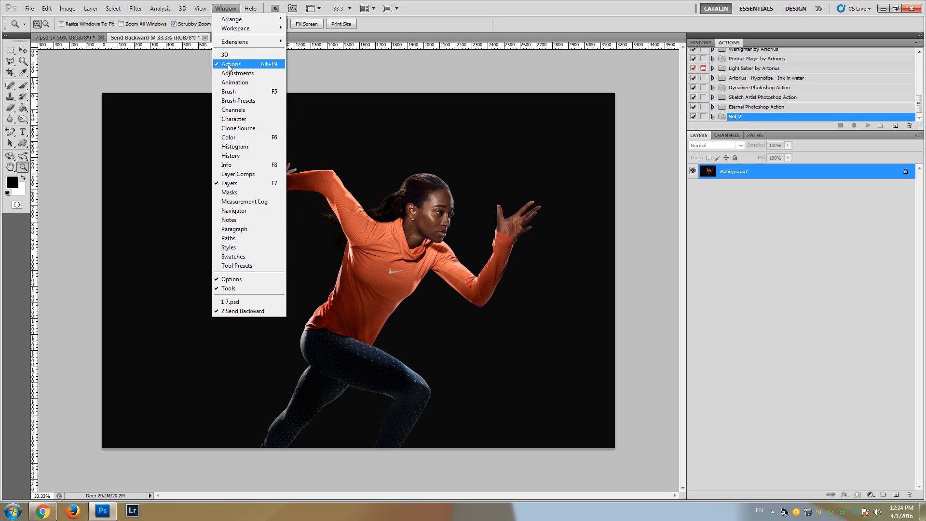
click(531, 9)
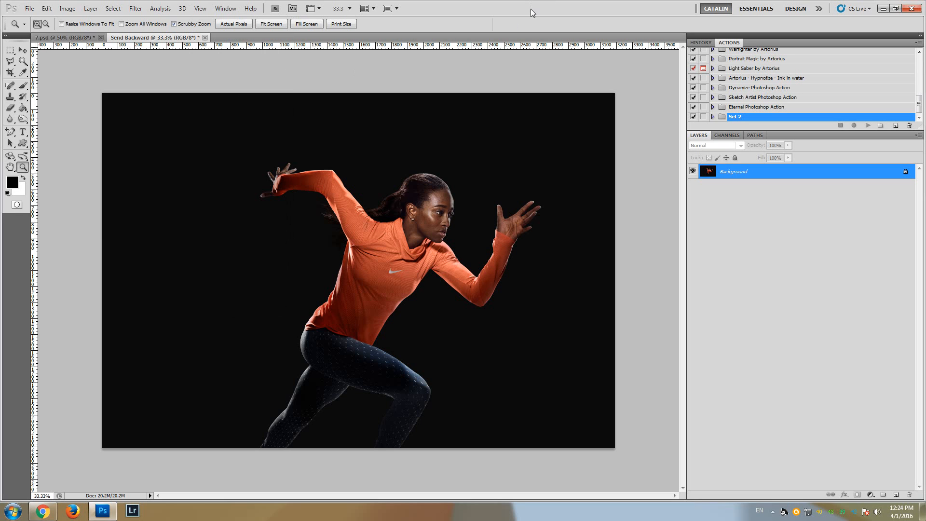
click(918, 44)
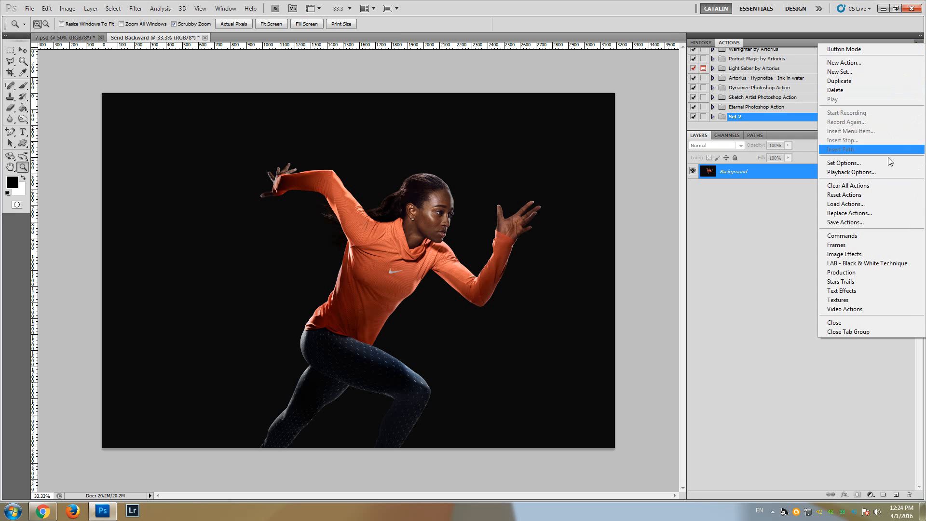
click(843, 204)
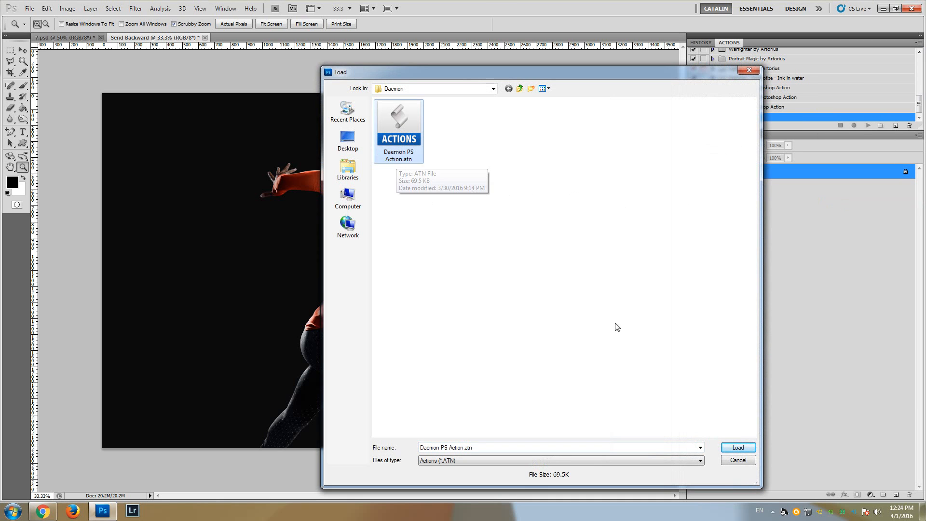
click(738, 447)
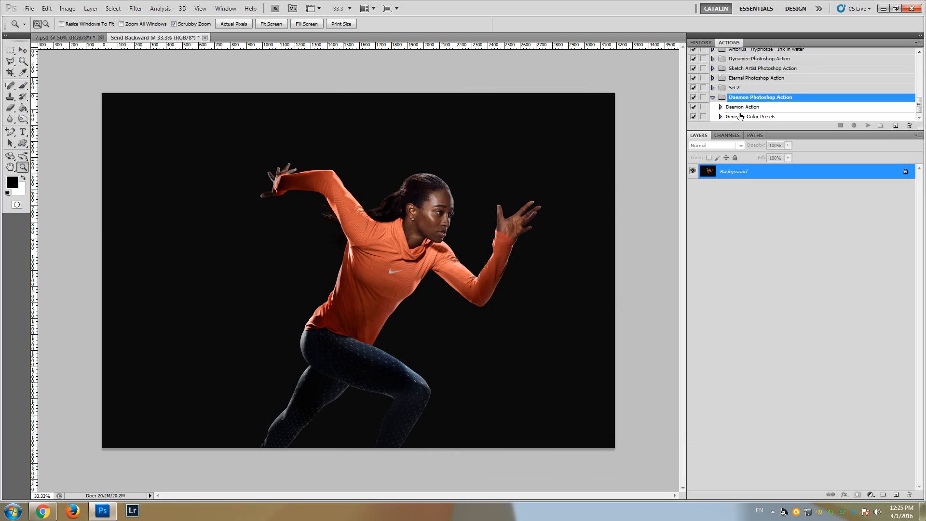
- Look at the two actions in the Daemon Photoshop Action set and leave Daemon Action selected
click(743, 107)
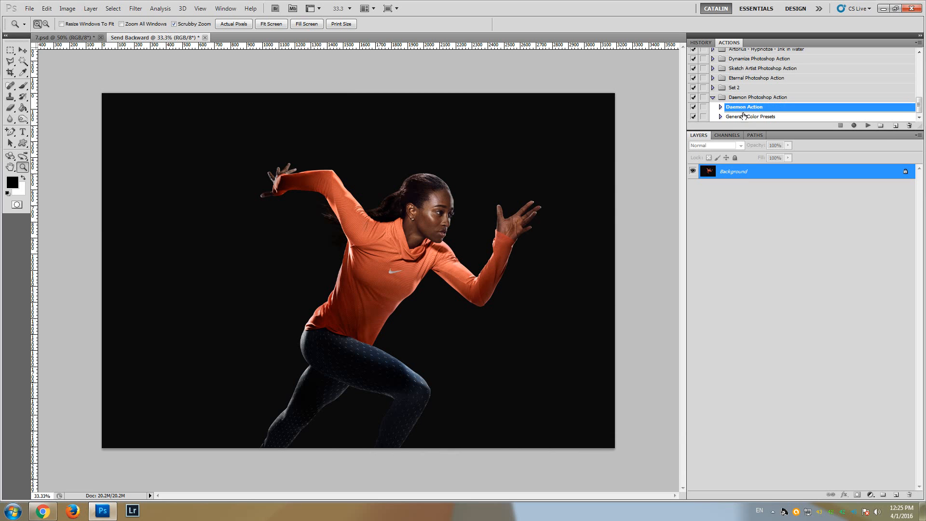
click(738, 117)
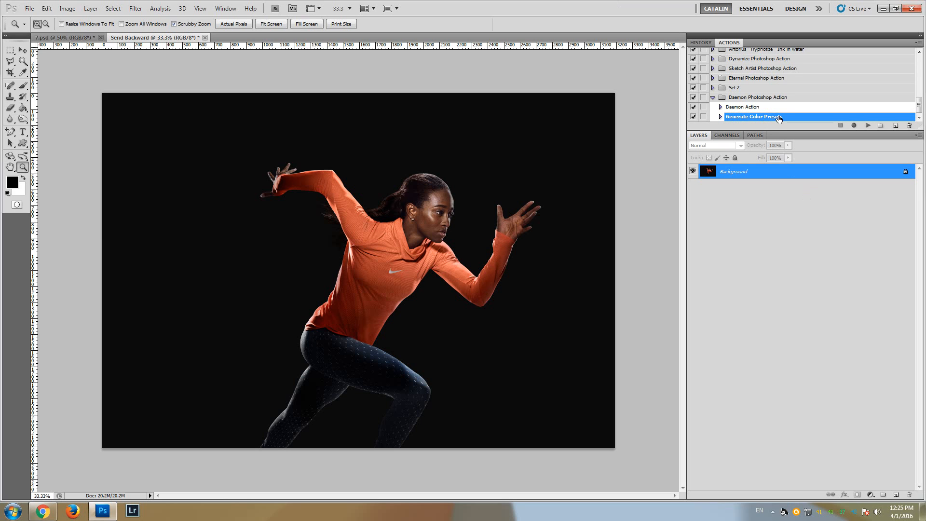
click(745, 108)
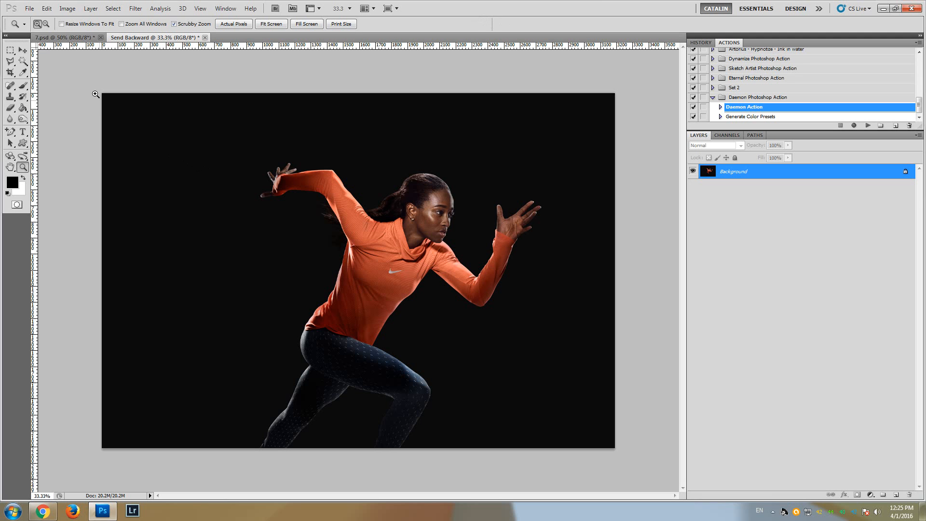
- Look at the finished fire-and-smoke example in 7.psd and return to the Send Backward document
click(77, 37)
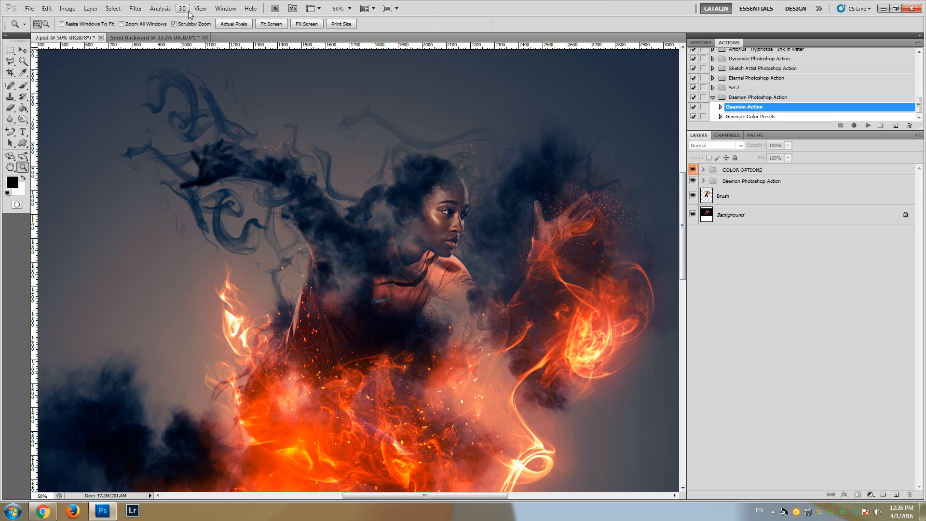
click(123, 39)
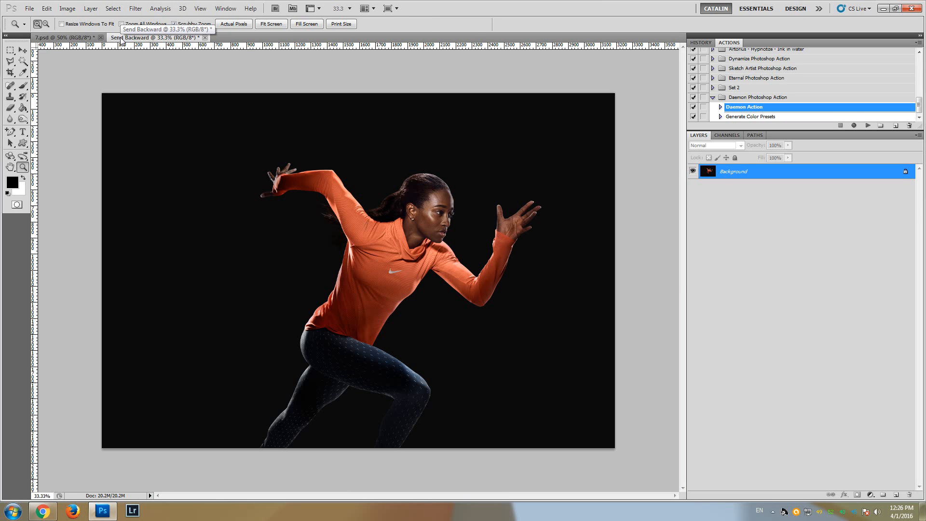
- Load the brush file Daemon Brushes.abr from the Daemon folder into the Brush tool's presets
click(22, 87)
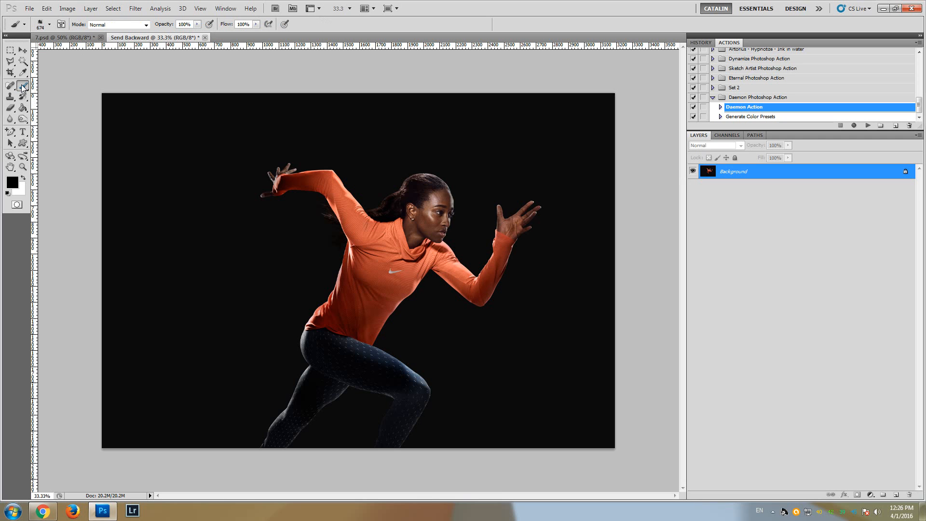
click(50, 25)
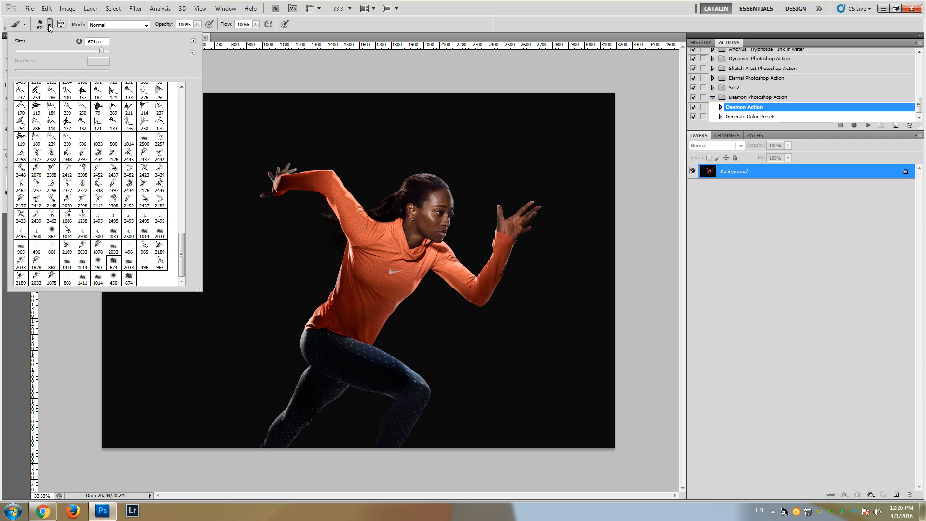
click(193, 42)
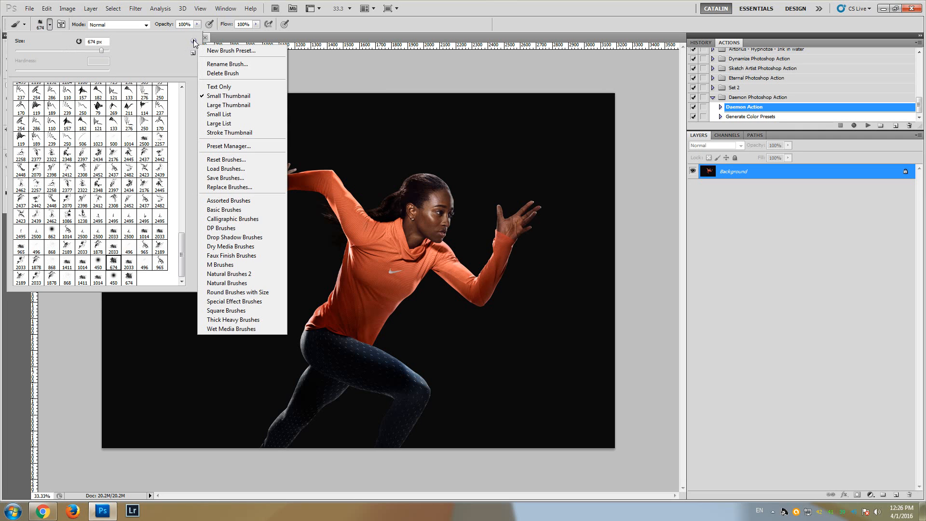
click(233, 169)
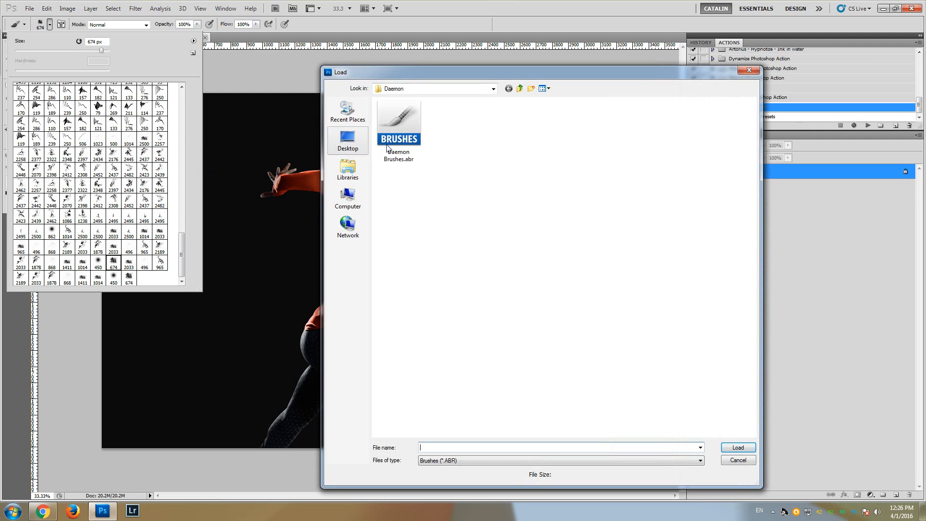
click(409, 118)
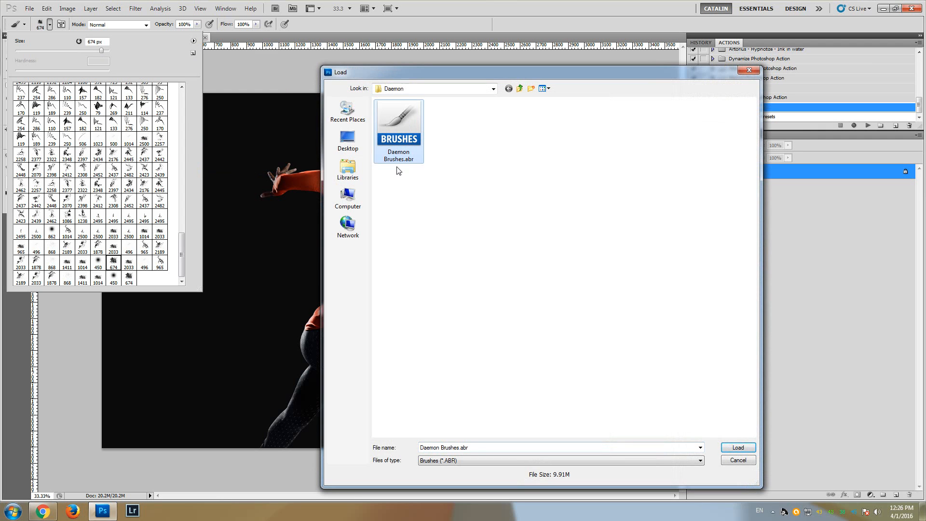
click(734, 447)
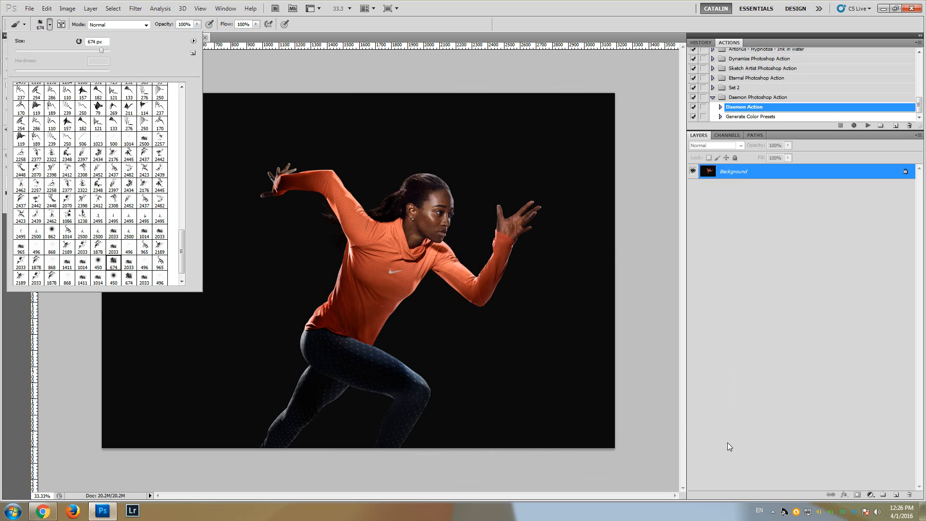
click(51, 26)
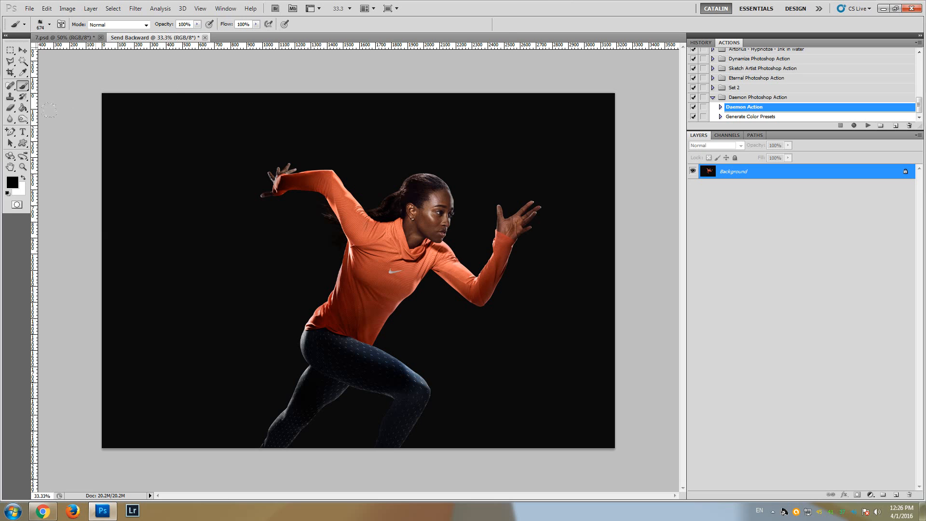
- Create a new layer above the Background at 50% zoom and name it Brush
click(23, 167)
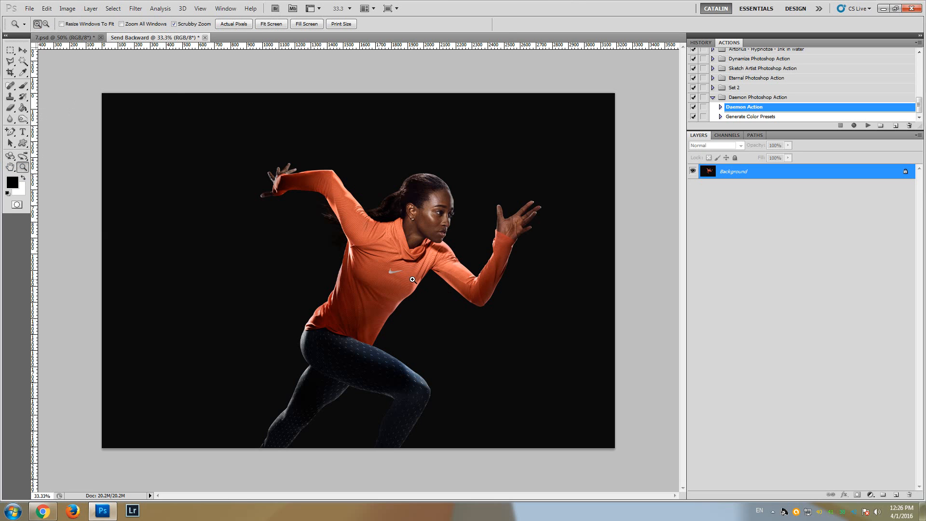
click(411, 274)
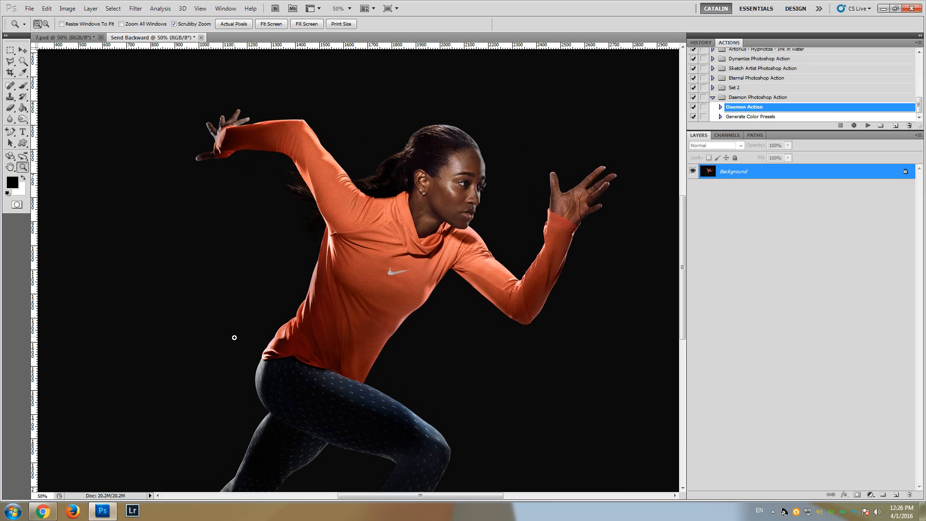
scroll(329, 372, down, 2)
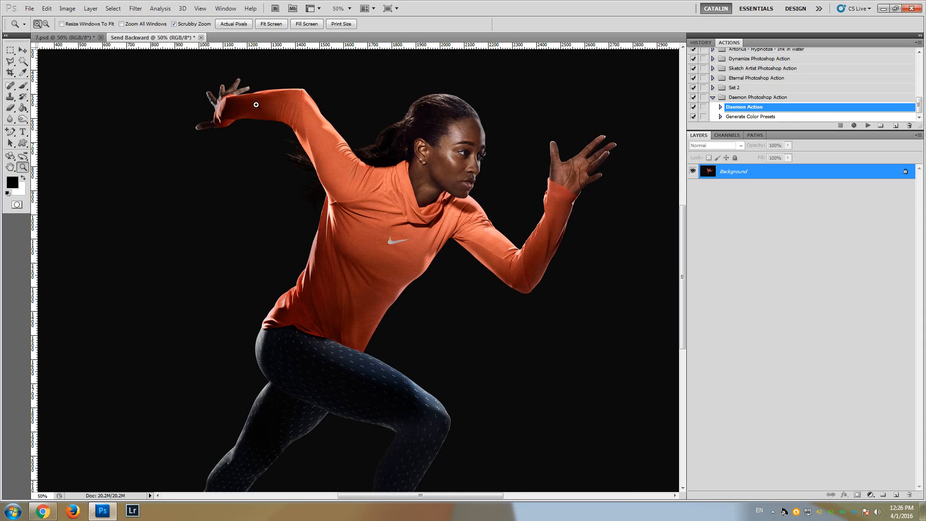
scroll(578, 222, up, 1)
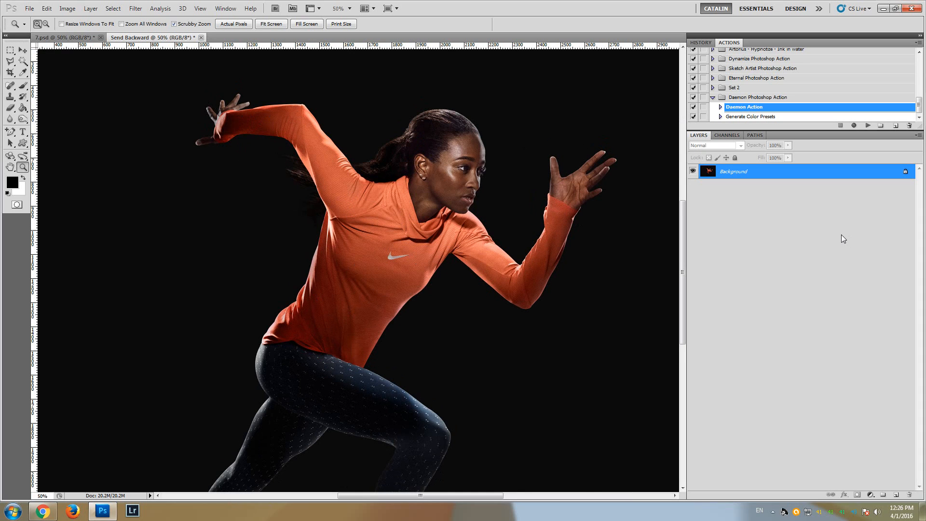
click(896, 496)
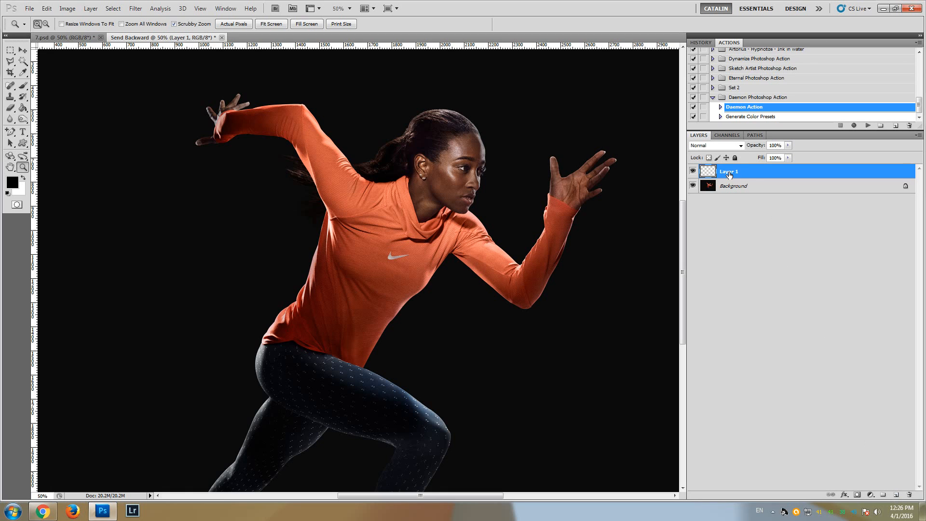
double_click(730, 173)
text(Brush)
key(Return)
- Choose the first hard round brush preset for the Brush tool and set its size to 57 px
scroll(438, 144, up, 2)
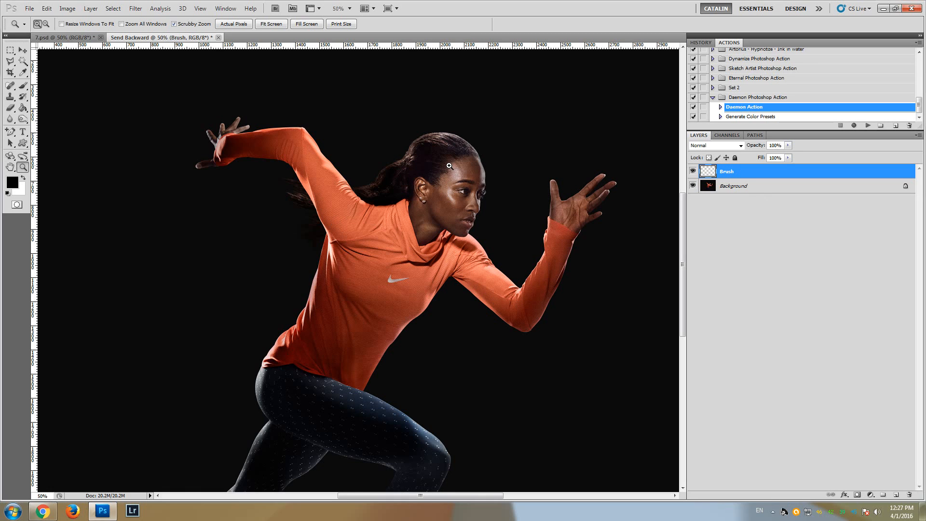
click(22, 85)
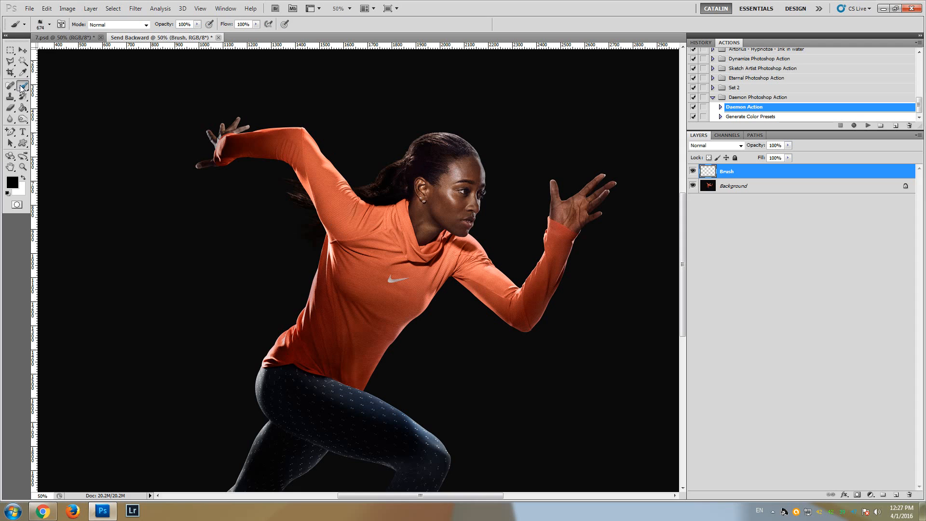
click(50, 24)
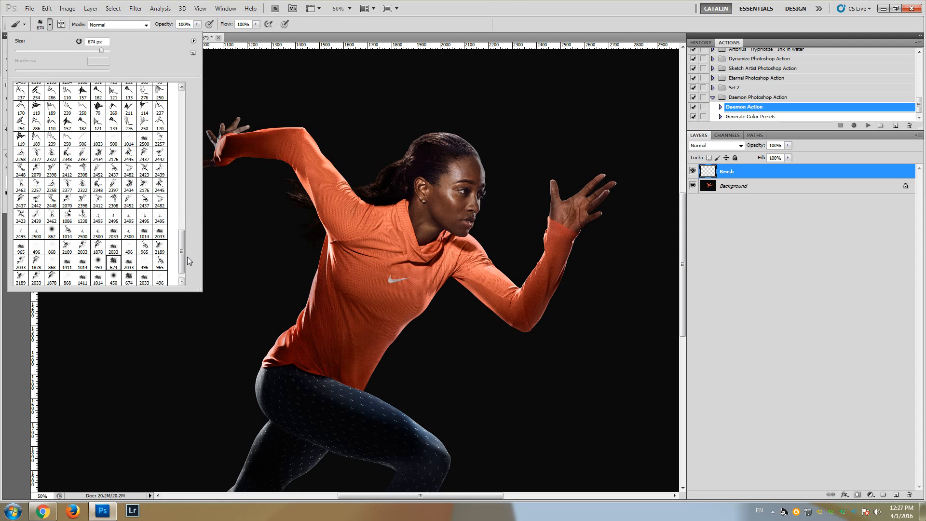
mouse_move(182, 259)
mouse_down()
mouse_move(172, 137)
mouse_move(184, 99)
mouse_up()
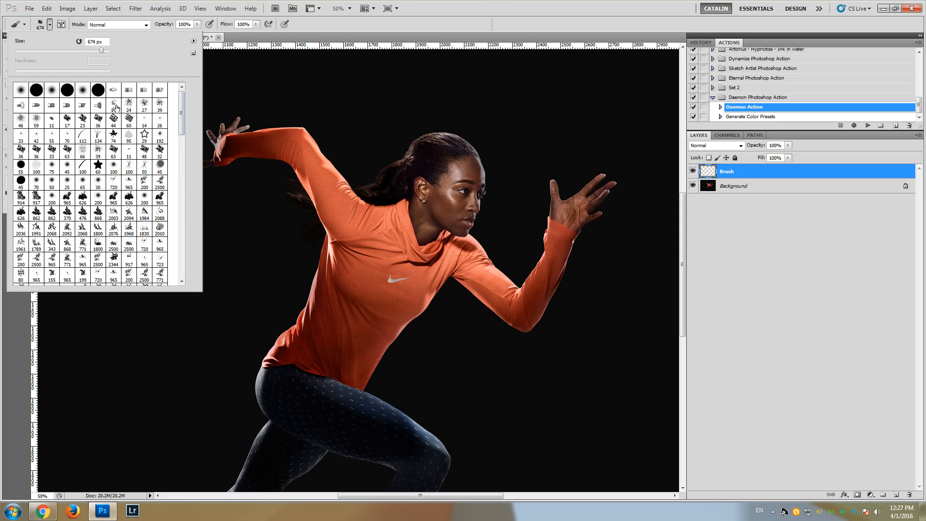
click(36, 90)
click(61, 51)
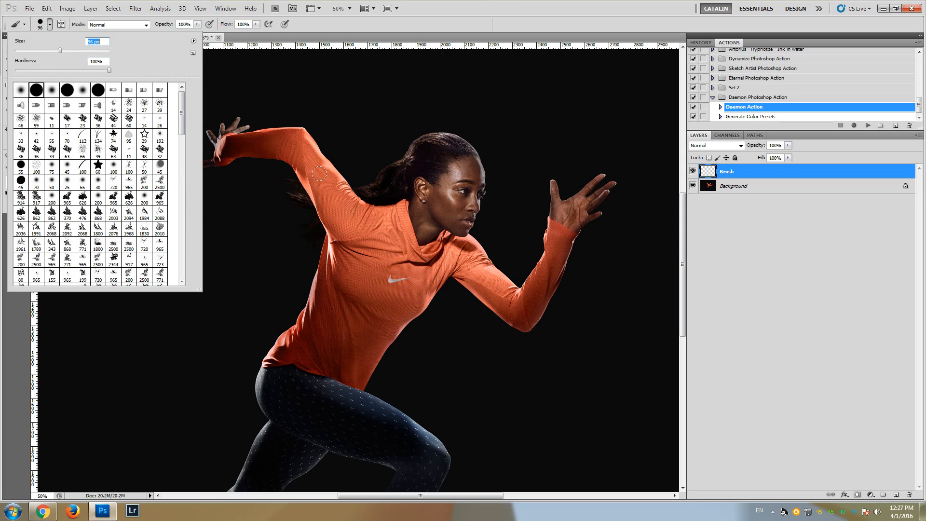
click(42, 51)
click(470, 2)
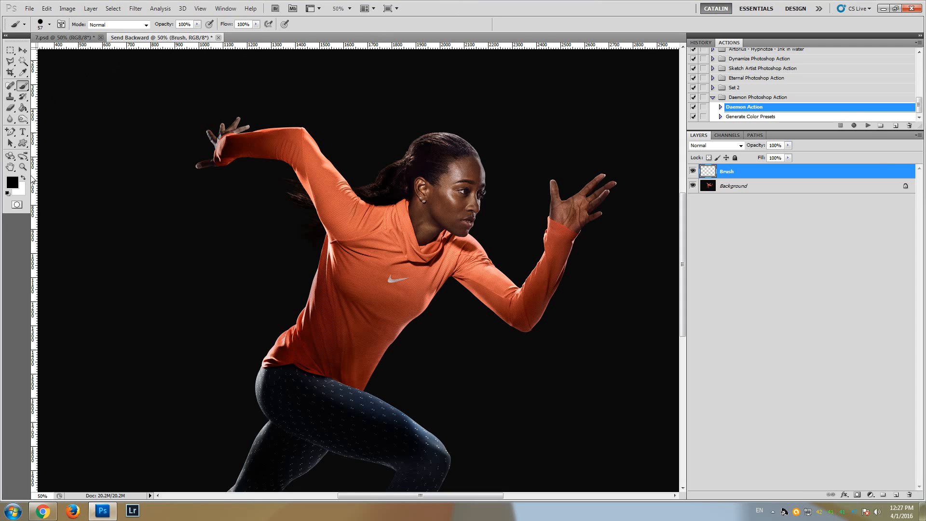
- Set the foreground colour to near-white fdfdfd
click(12, 182)
click(622, 111)
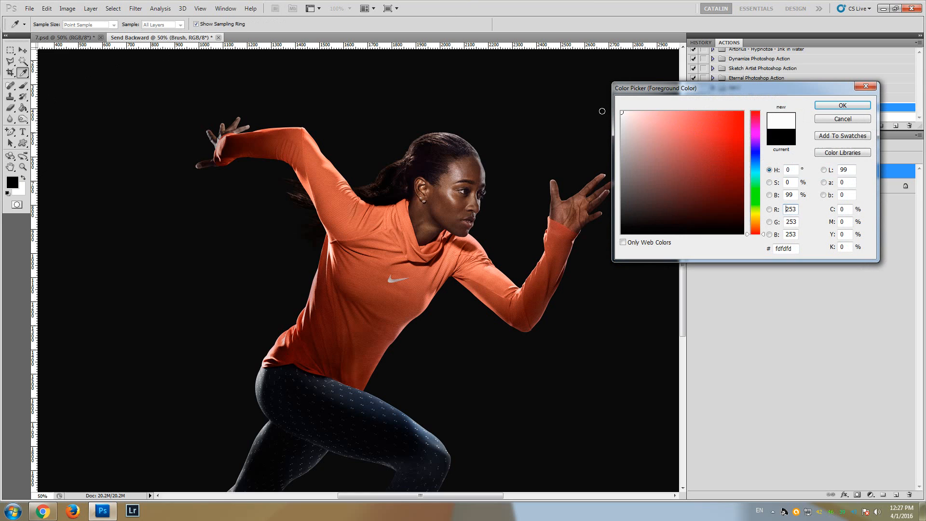
click(844, 106)
- Try painting over the runner's rear arm, chest and head on the Brush layer, enlarging the brush to 114 px, and undo the strokes
mouse_move(226, 145)
mouse_down()
mouse_move(275, 144)
mouse_move(310, 163)
mouse_move(333, 213)
mouse_move(329, 279)
mouse_up()
mouse_move(358, 252)
mouse_down()
mouse_move(372, 243)
mouse_move(380, 253)
mouse_up()
click(49, 24)
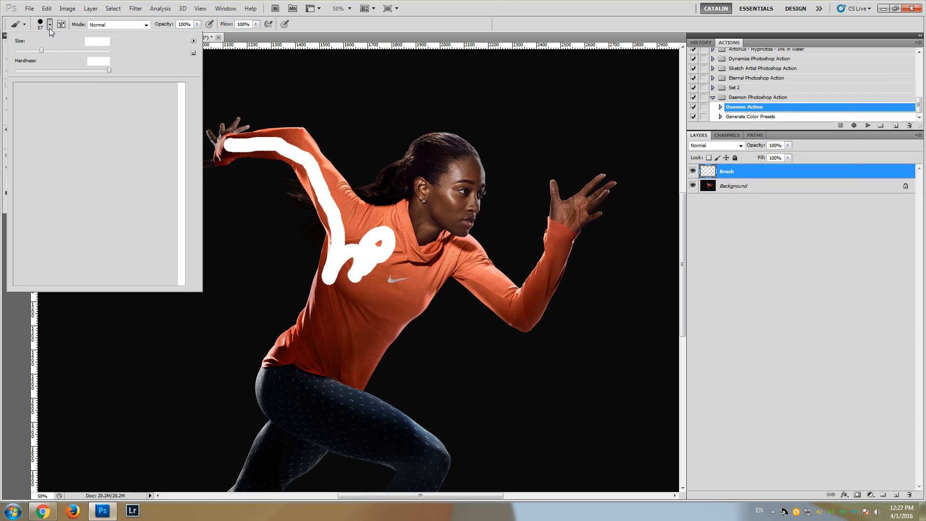
drag(52, 51, 66, 51)
mouse_move(347, 233)
mouse_down()
mouse_move(373, 248)
mouse_move(411, 221)
mouse_move(423, 165)
mouse_move(394, 179)
mouse_move(421, 144)
mouse_move(437, 143)
mouse_move(456, 172)
mouse_move(445, 207)
mouse_move(448, 167)
mouse_move(439, 225)
mouse_move(464, 258)
mouse_move(423, 242)
mouse_move(428, 252)
mouse_move(441, 247)
mouse_move(413, 272)
mouse_move(402, 269)
mouse_move(412, 243)
mouse_move(374, 270)
mouse_move(394, 250)
mouse_move(347, 275)
mouse_move(346, 252)
mouse_move(335, 286)
mouse_move(334, 260)
mouse_move(366, 237)
mouse_up()
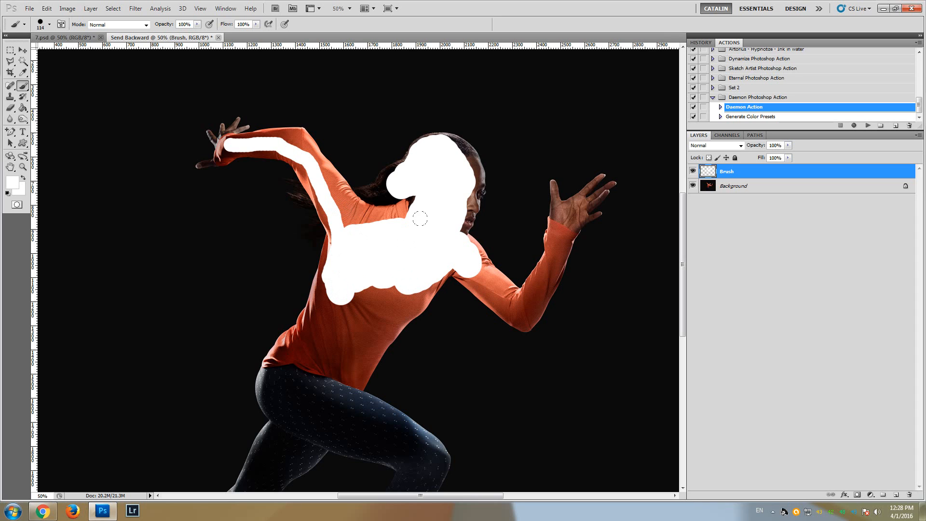
mouse_move(426, 196)
mouse_down()
mouse_move(396, 215)
mouse_move(345, 216)
mouse_move(297, 145)
mouse_move(247, 139)
mouse_up()
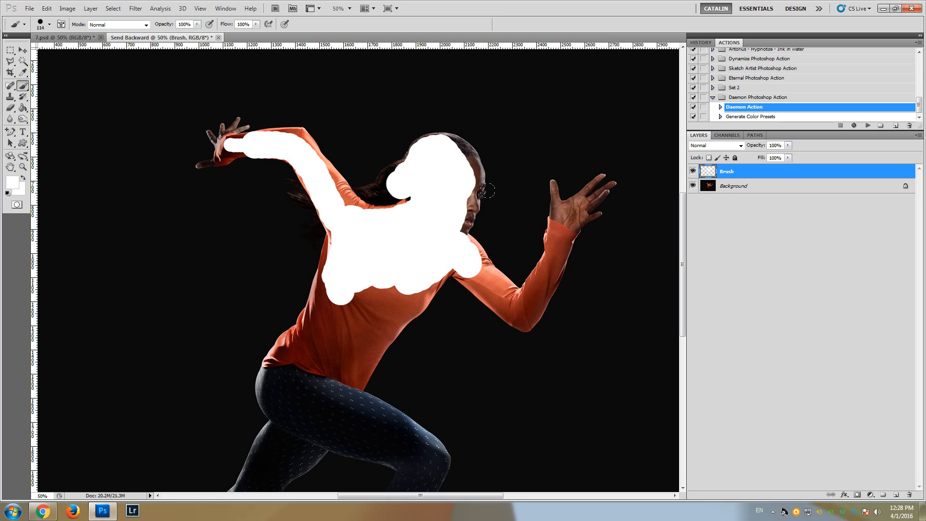
mouse_move(452, 217)
mouse_down()
mouse_move(471, 202)
mouse_move(474, 169)
mouse_move(458, 142)
mouse_move(432, 145)
mouse_up()
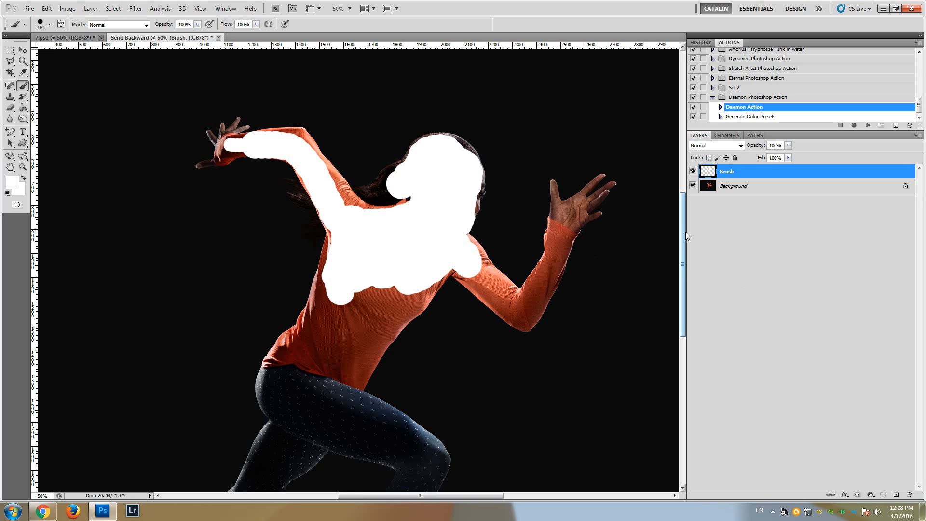
drag(685, 232, 684, 224)
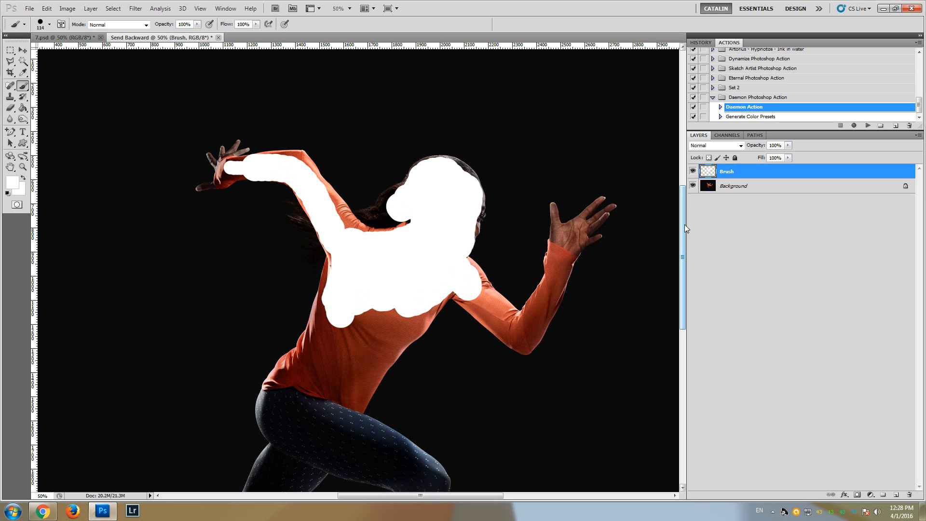
key(ctrl+z)
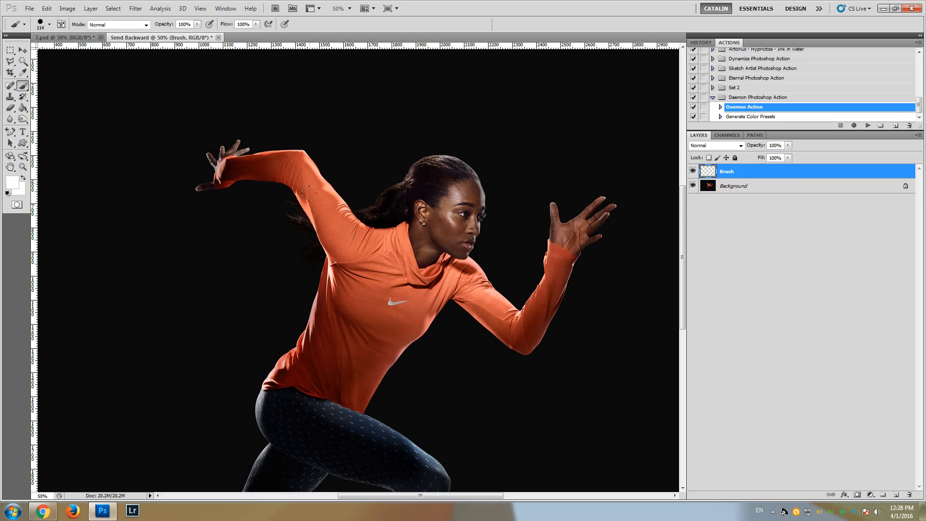
- Select the black backdrop around the runner on the Background layer with the Magic Wand at tolerance 8
click(742, 189)
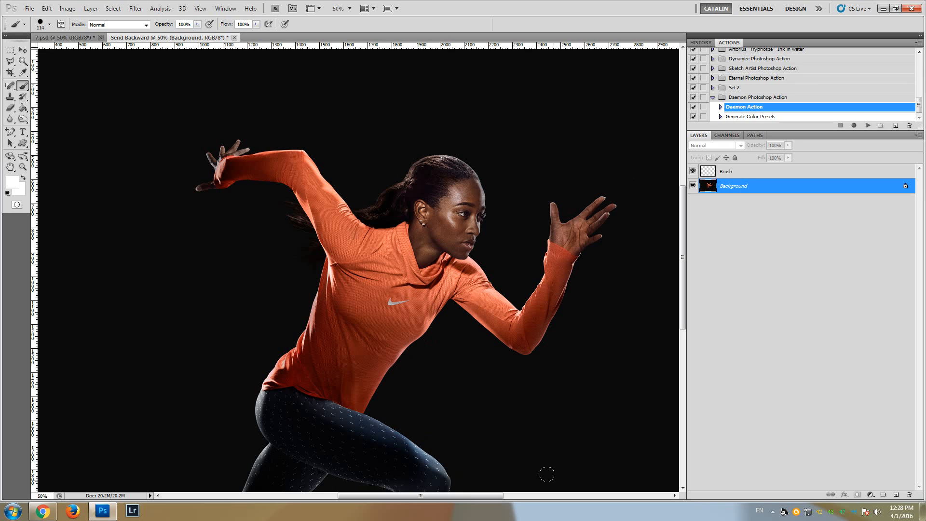
click(23, 62)
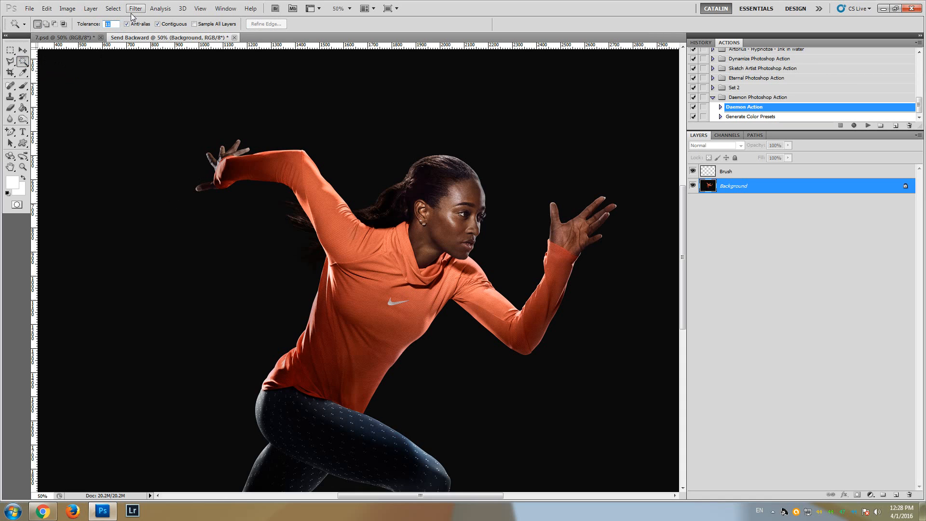
text(8)
click(133, 142)
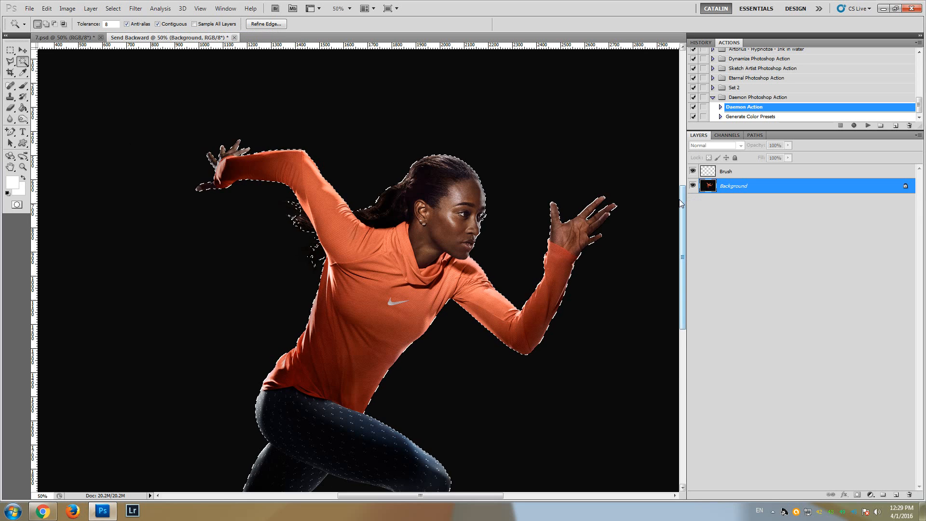
- Try adding the backdrop between the runner's legs to the Magic Wand selection at tolerance 8, and undo the addition
drag(683, 210, 682, 183)
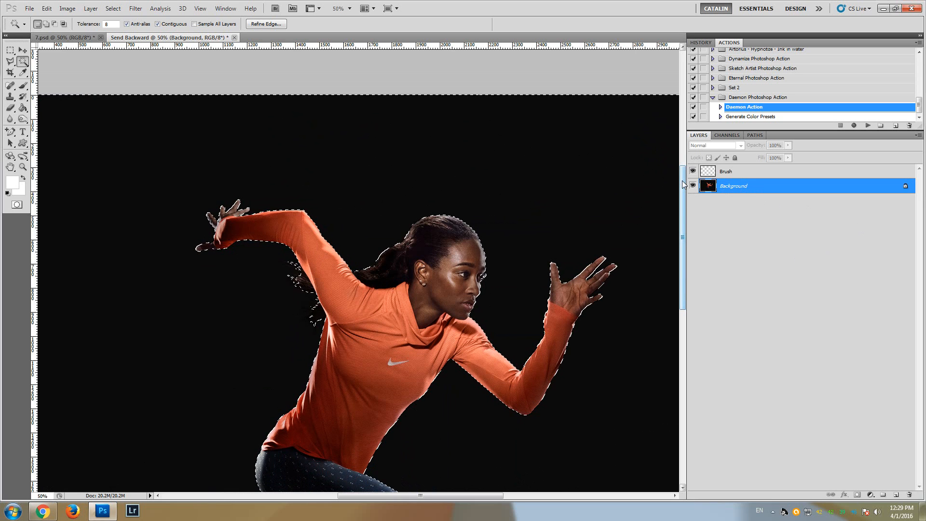
drag(682, 180, 684, 225)
scroll(328, 424, down, 2)
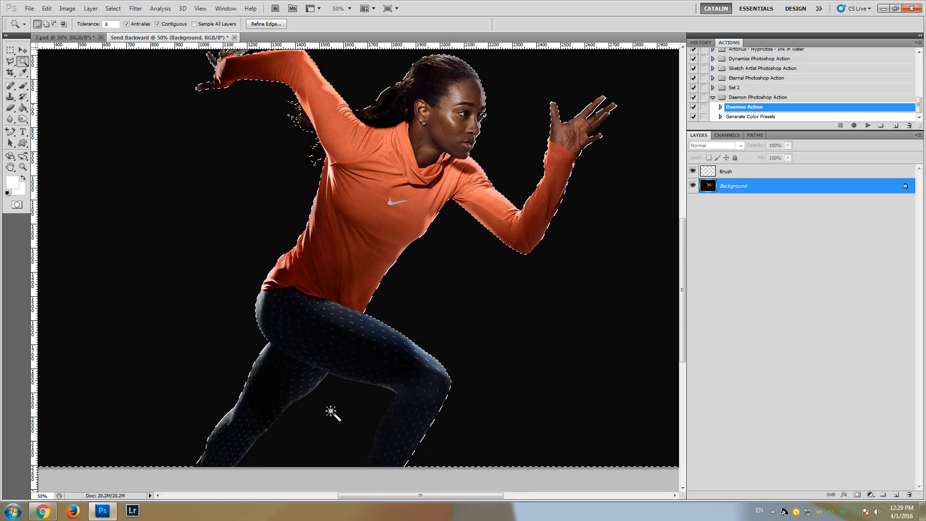
key(shift)
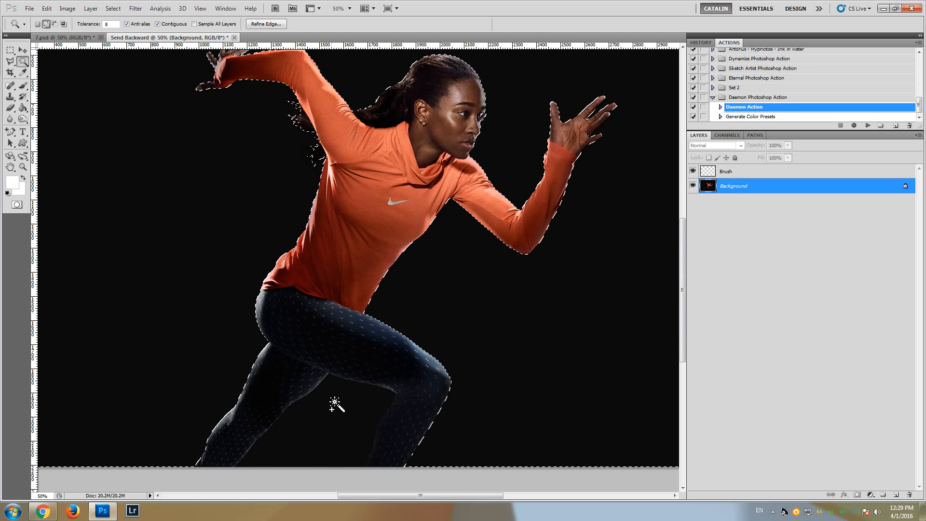
shift+click(335, 401)
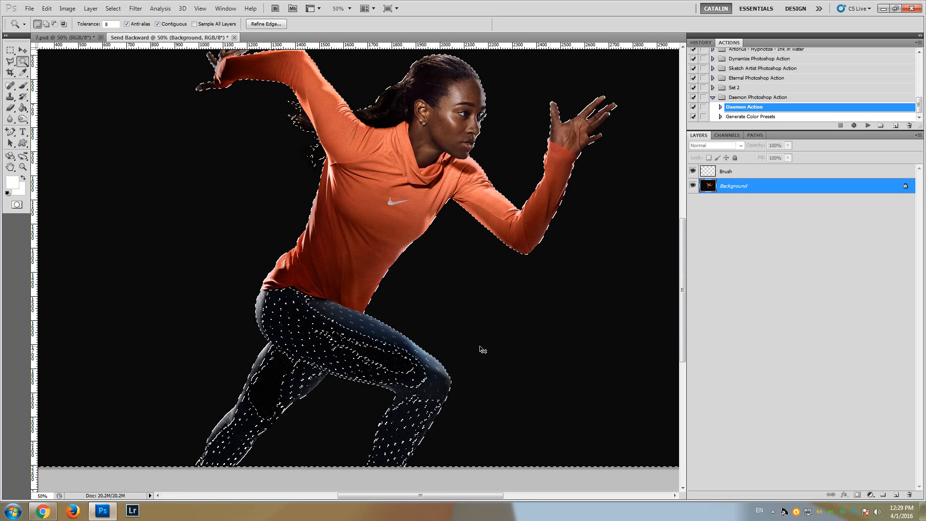
click(47, 8)
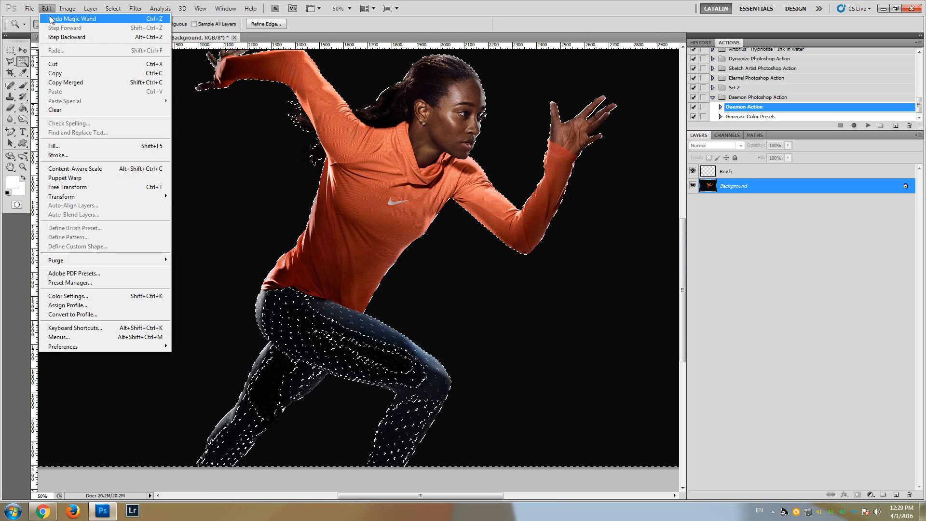
click(68, 18)
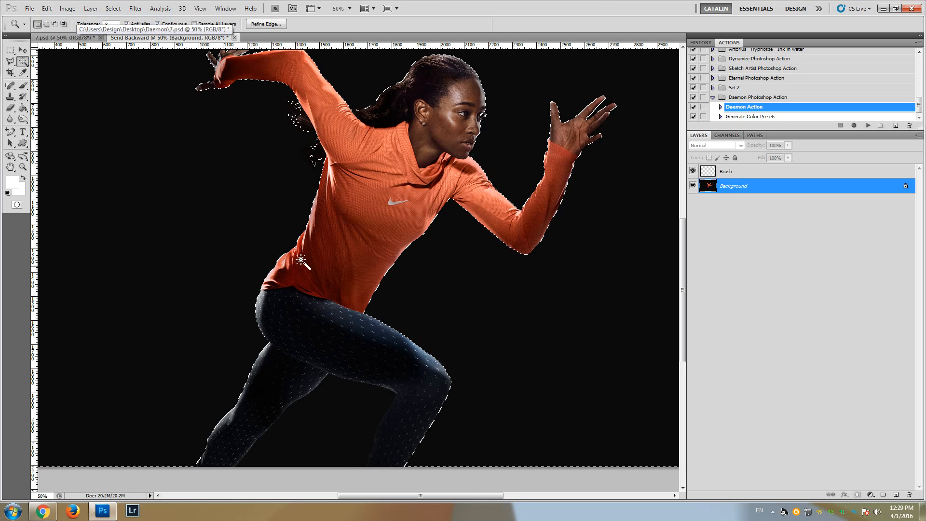
- Set the Magic Wand tolerance to 2 and add the black area between the runner's legs to the backdrop selection
key(shift)
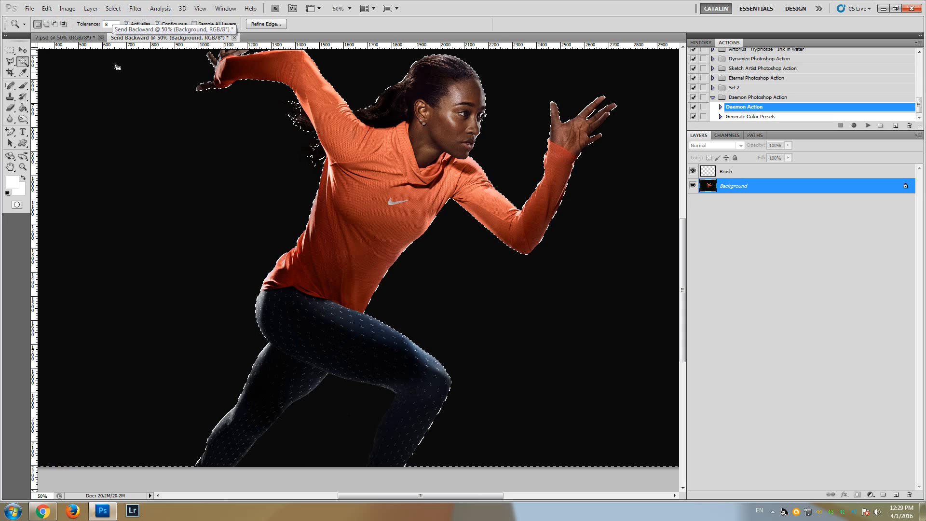
drag(114, 23, 71, 24)
text(2)
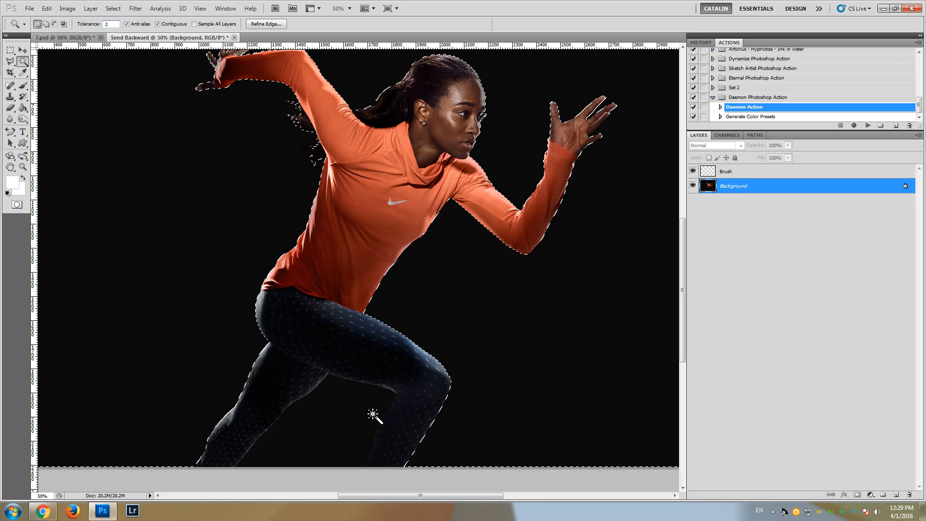
key(shift)
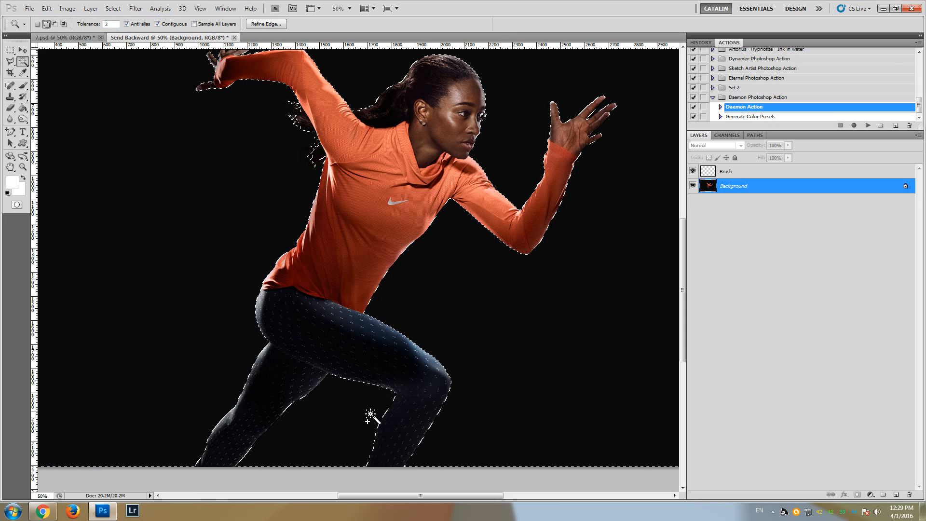
shift+click(370, 415)
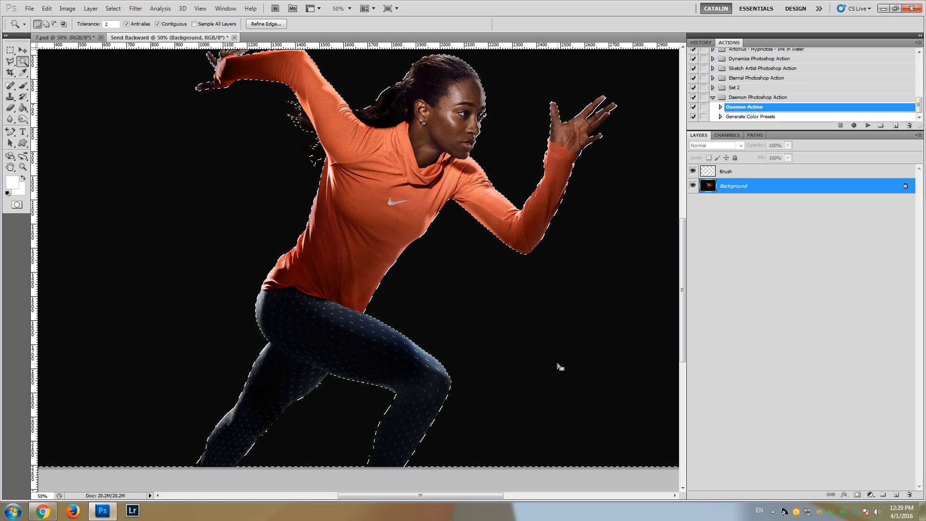
- Invert the backdrop selection to select the runner instead
scroll(774, 277, up, 3)
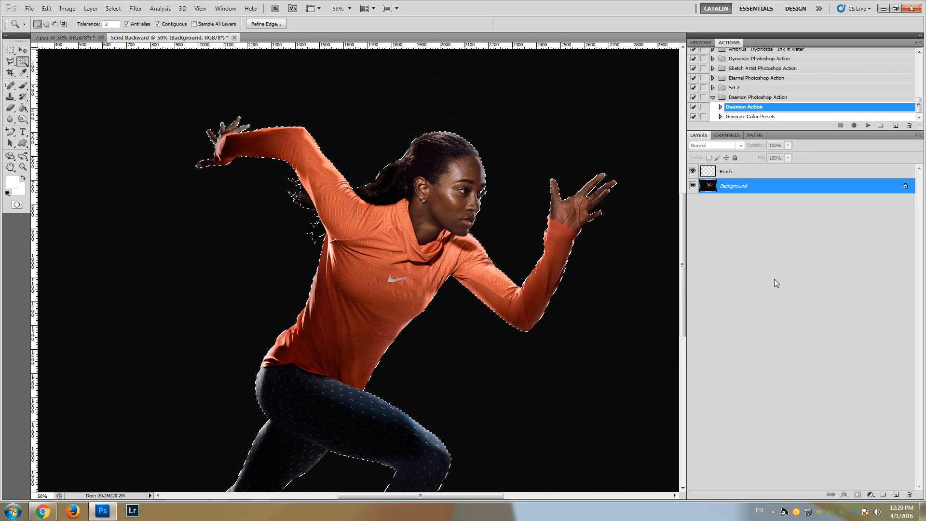
scroll(774, 279, up, 2)
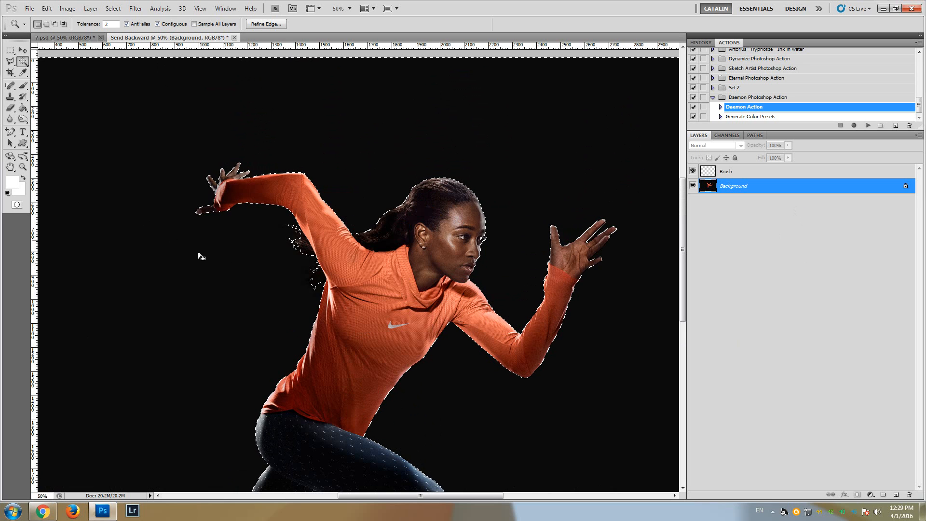
click(111, 10)
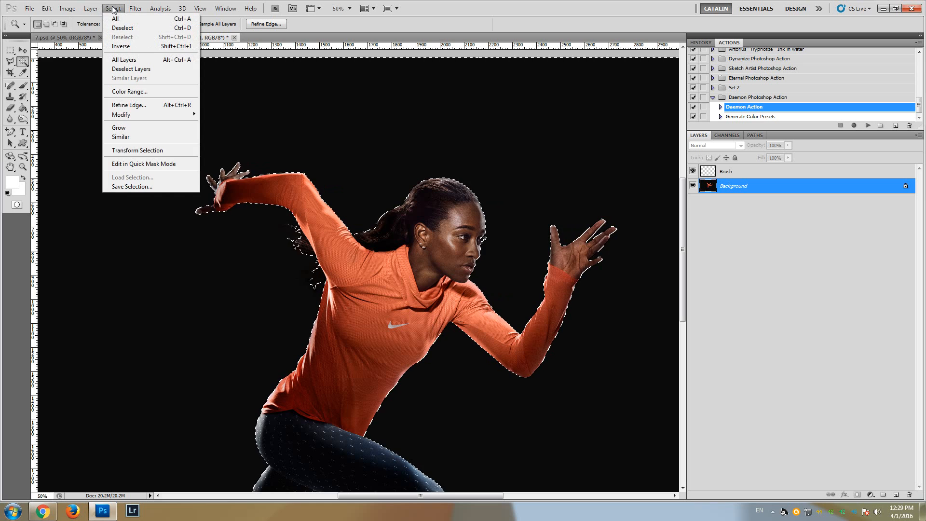
click(121, 47)
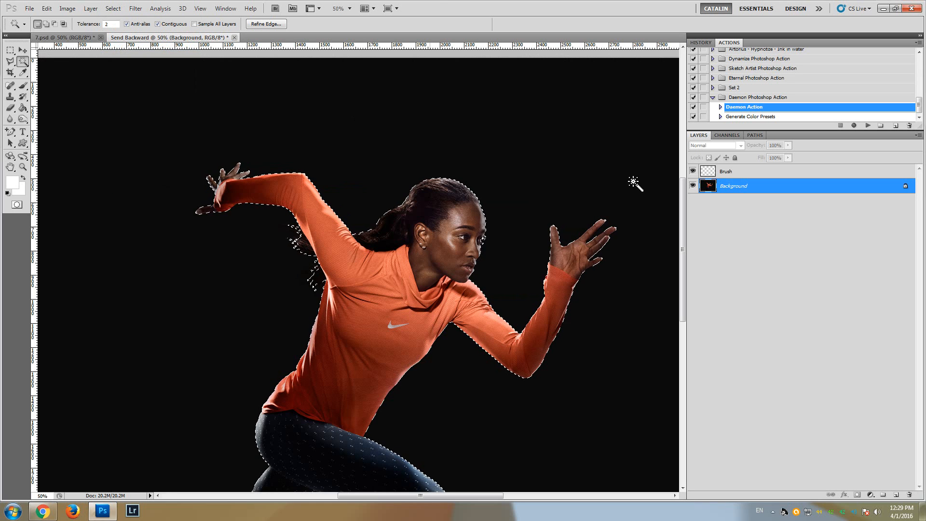
drag(682, 198, 684, 225)
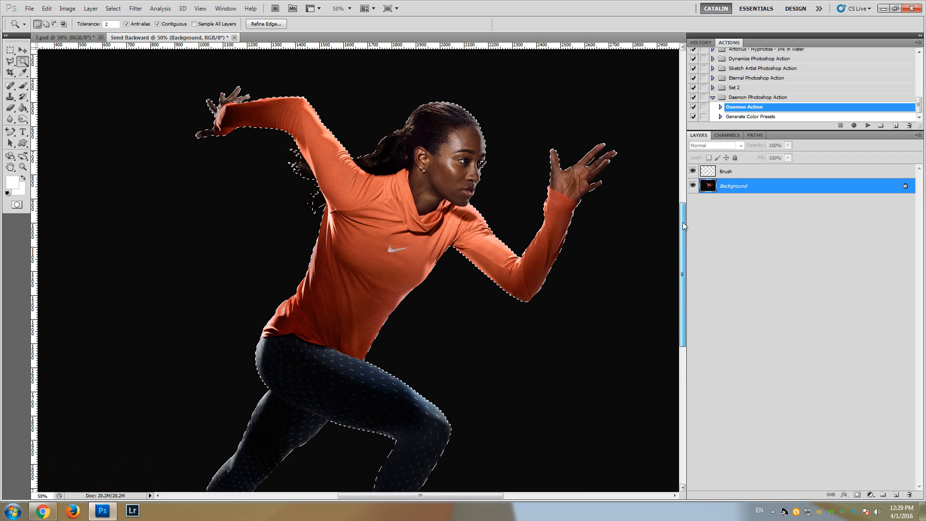
- Fill the selected runner on the Brush layer with the near-white foreground colour using the Paint Bucket, and clear the selection
click(726, 174)
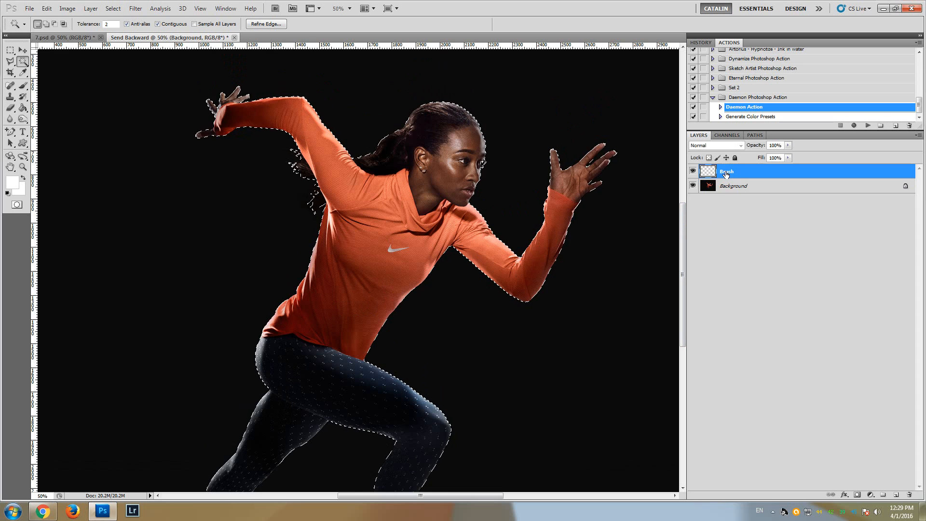
click(22, 108)
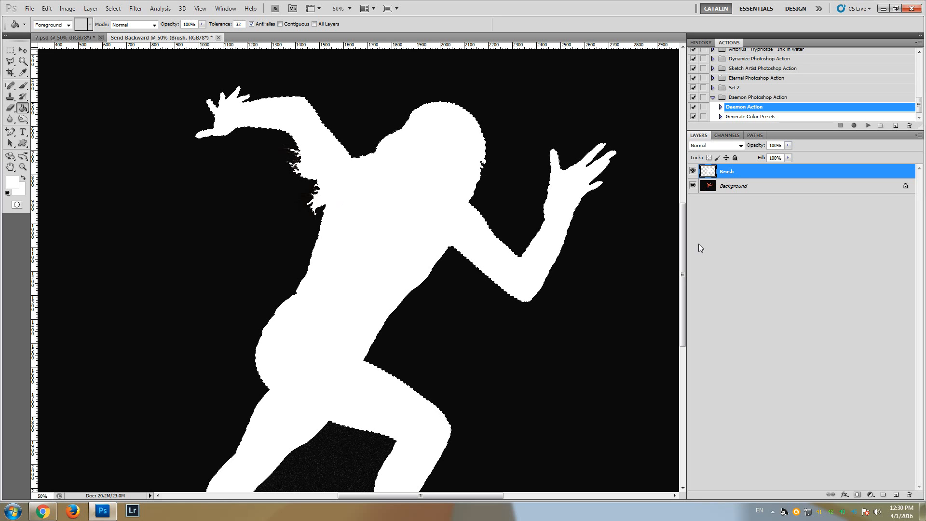
mouse_move(681, 233)
mouse_down()
mouse_move(680, 270)
mouse_move(675, 234)
mouse_up()
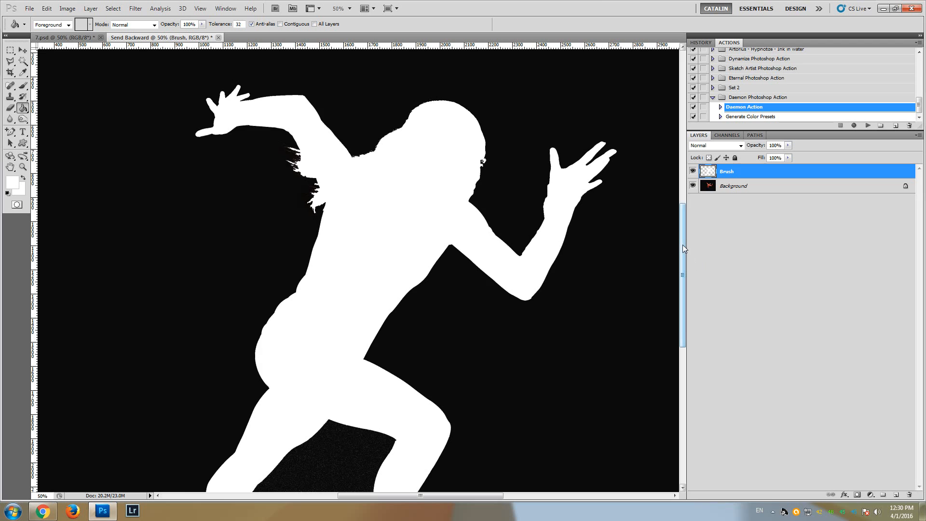
- Examine the filled silhouette up close around the legs and the area between them, and view it within the whole image
drag(682, 253, 676, 285)
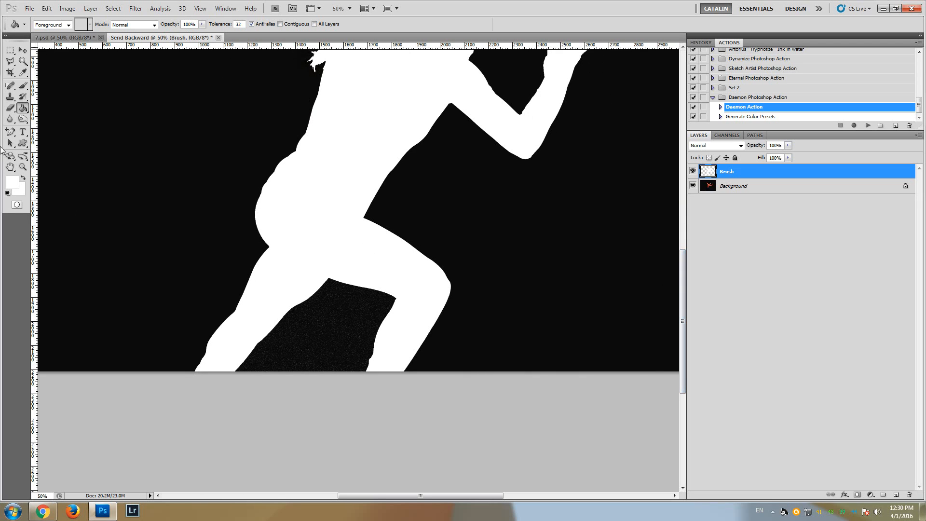
click(22, 167)
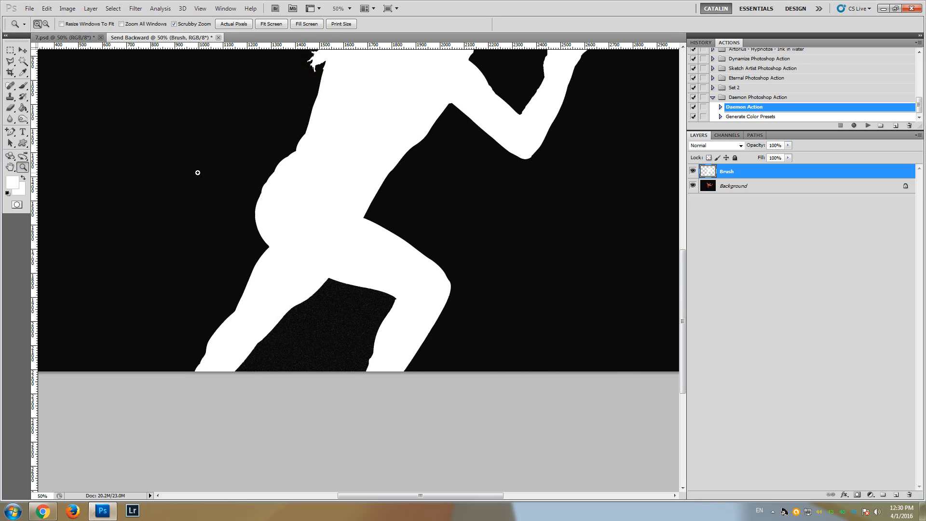
scroll(196, 172, up, 2)
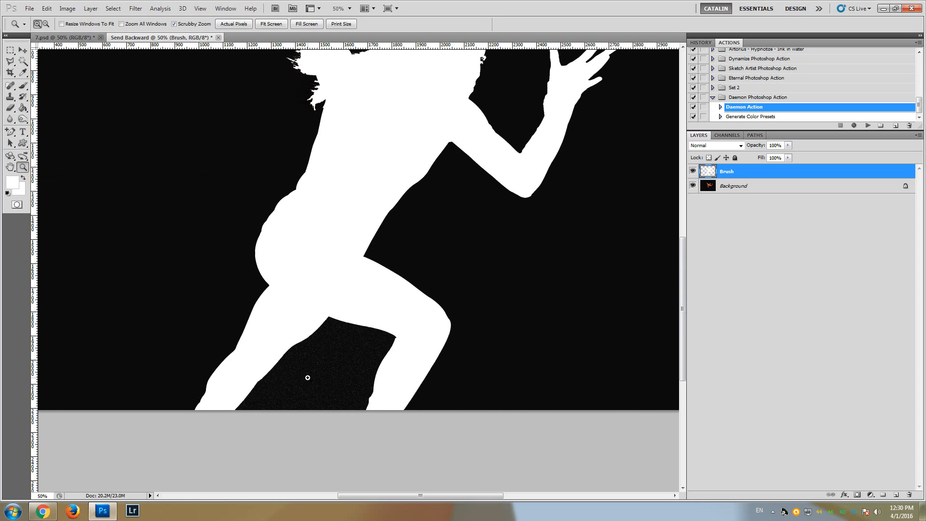
click(305, 376)
click(317, 394)
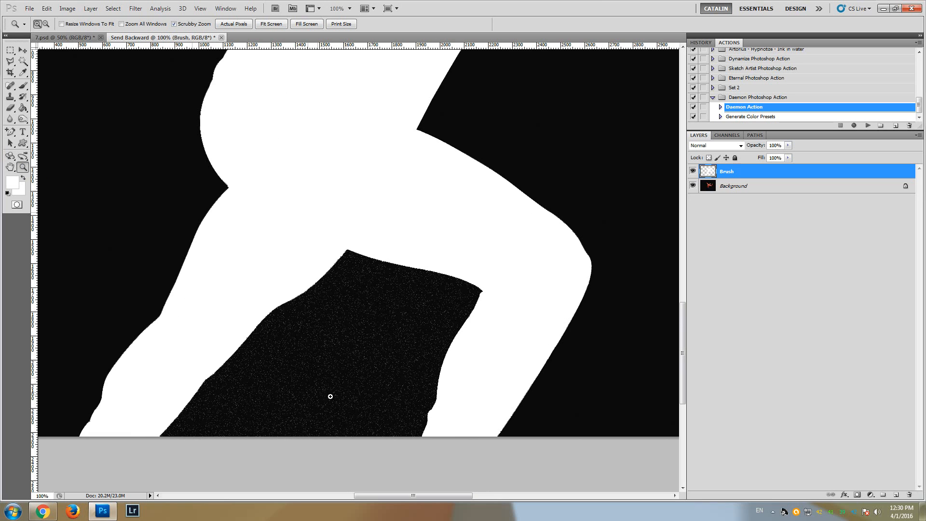
alt+click(381, 356)
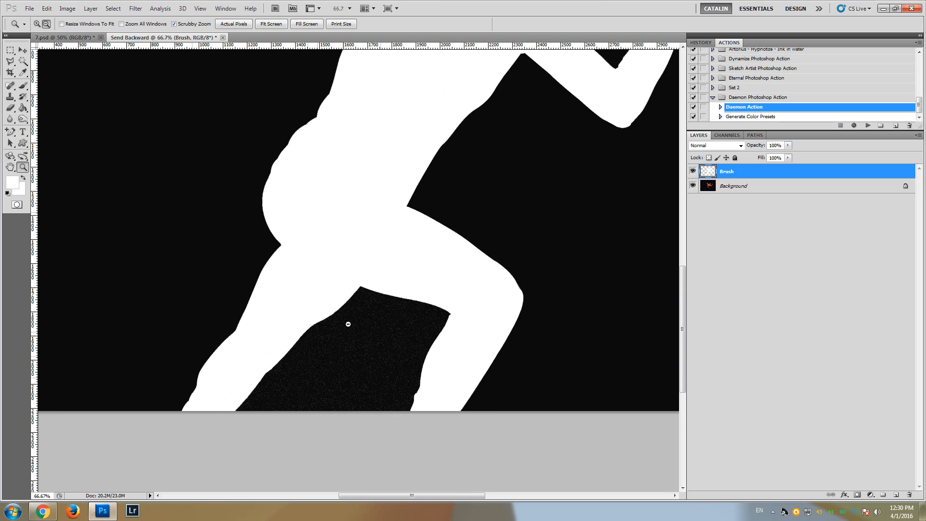
alt+click(348, 324)
scroll(381, 309, up, 1)
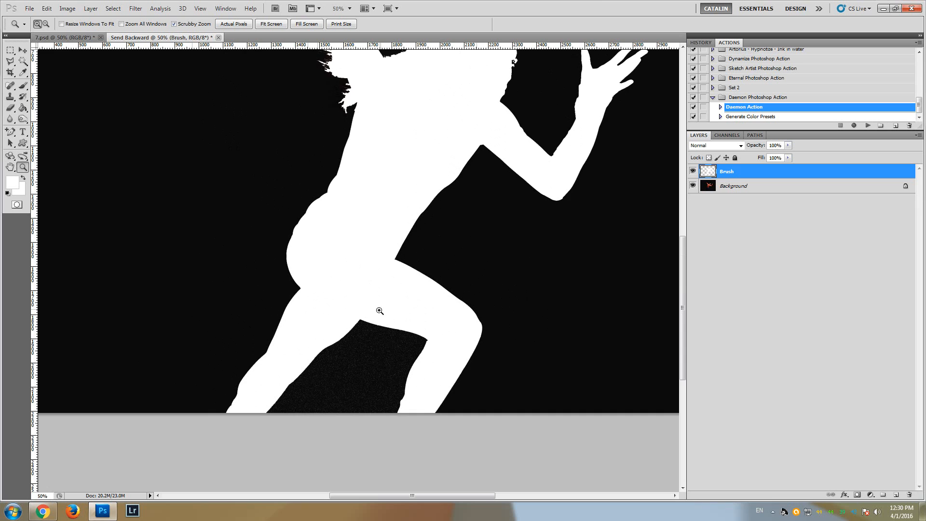
scroll(347, 398, up, 1)
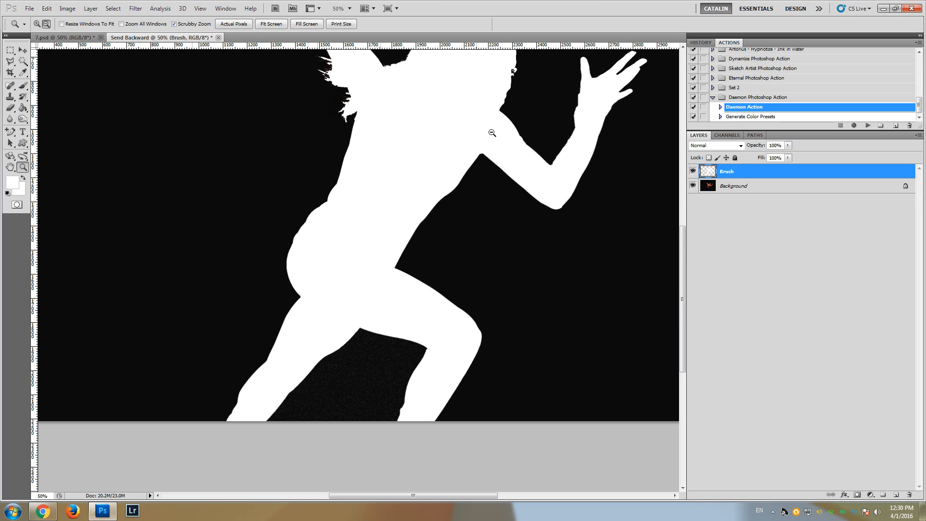
alt+click(490, 132)
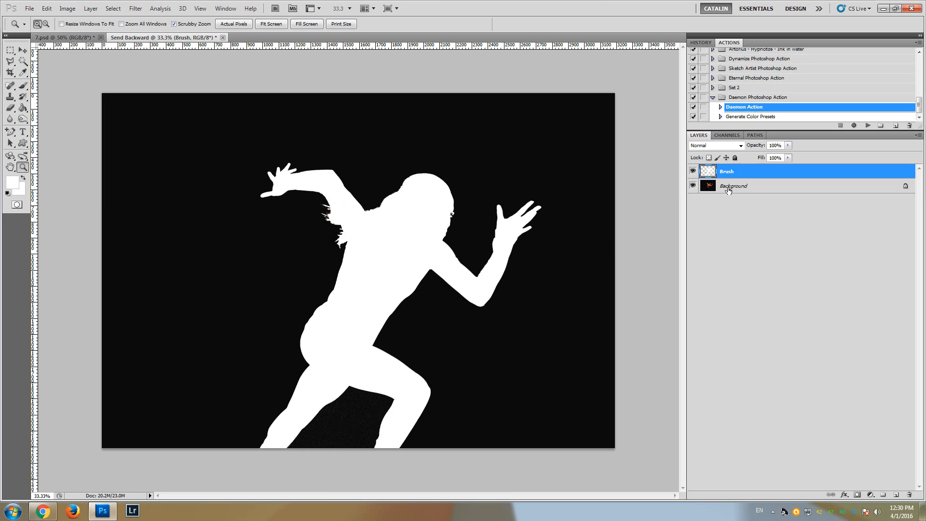
- Compare the silhouette with the photo by toggling the Brush layer's visibility, and leave the layer hidden
click(693, 171)
click(693, 171)
click(693, 172)
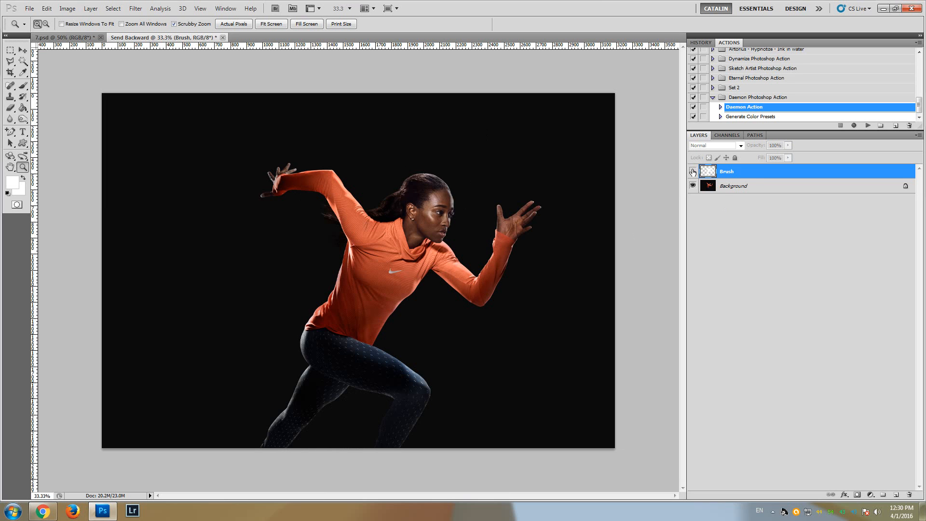
click(693, 171)
click(693, 171)
click(693, 172)
click(693, 172)
- Enlarge the canvas to 200 percent in both width and height, centred on the photo with a white extension
click(68, 9)
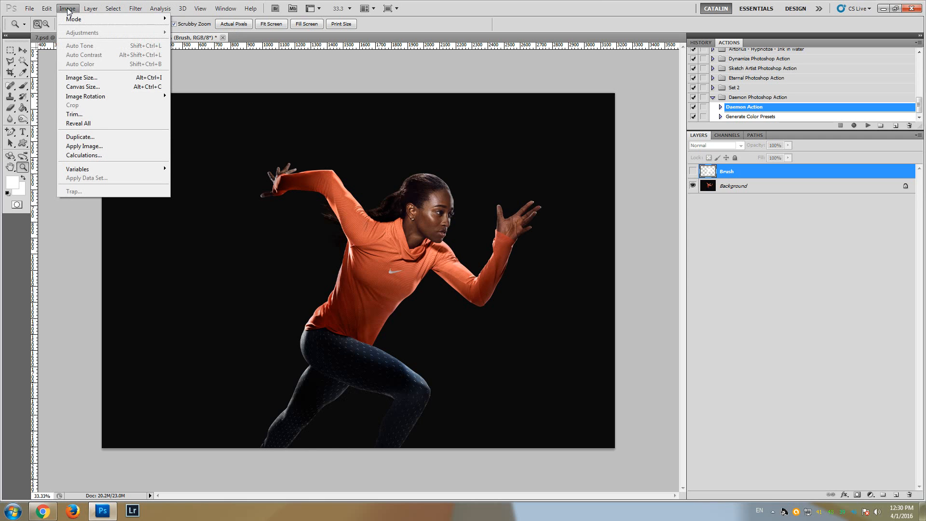
click(107, 88)
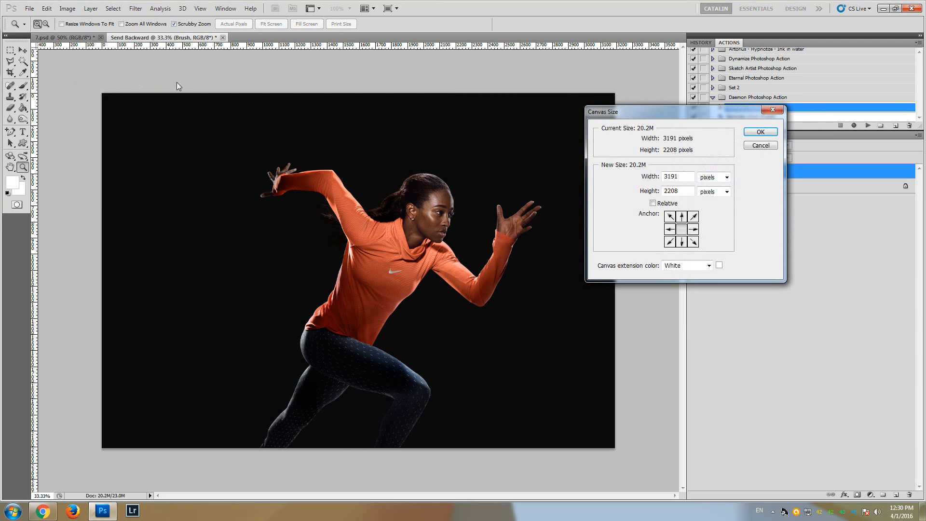
click(716, 179)
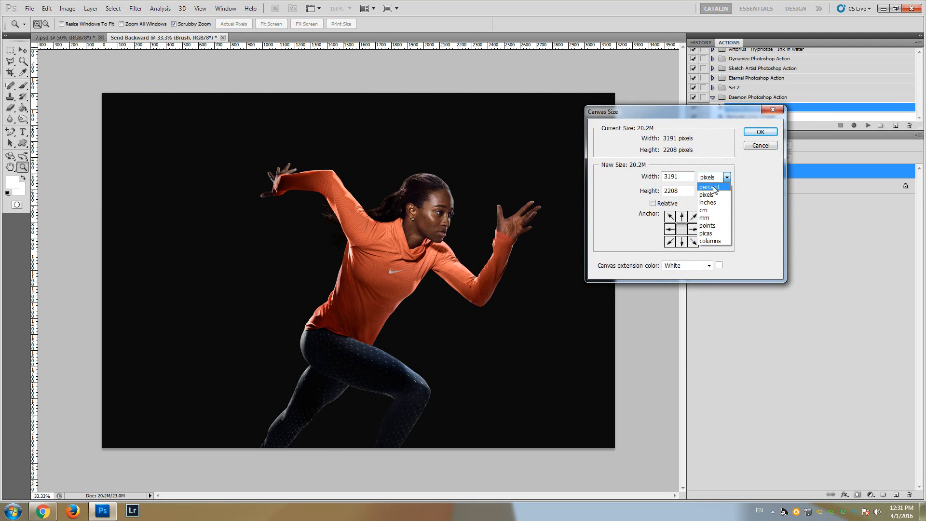
click(710, 185)
mouse_move(668, 177)
mouse_down()
mouse_move(653, 180)
mouse_move(658, 193)
mouse_up()
text(2)
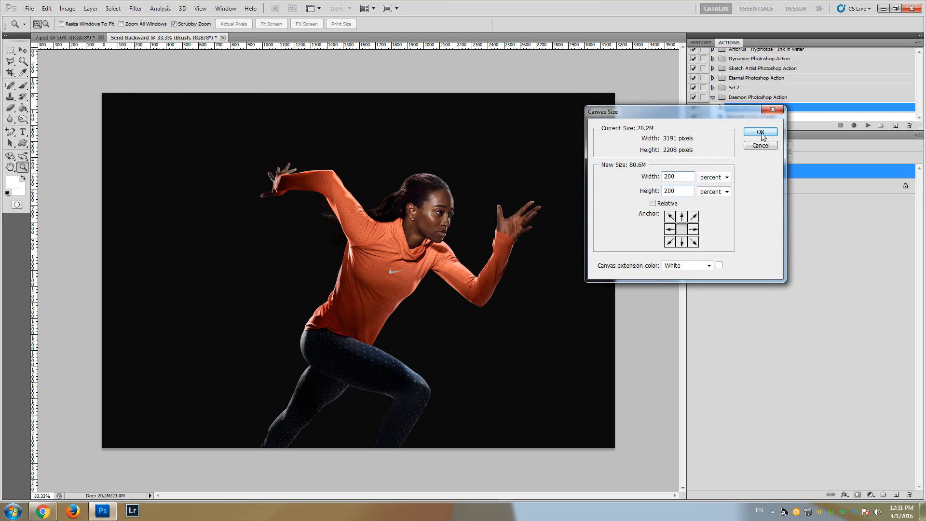
click(761, 132)
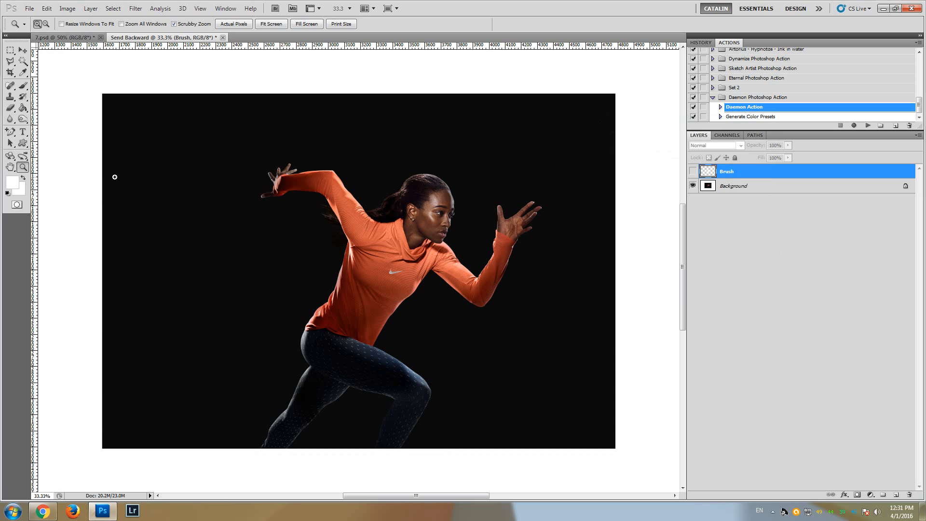
alt+click(325, 207)
alt+click(325, 208)
alt+click(325, 207)
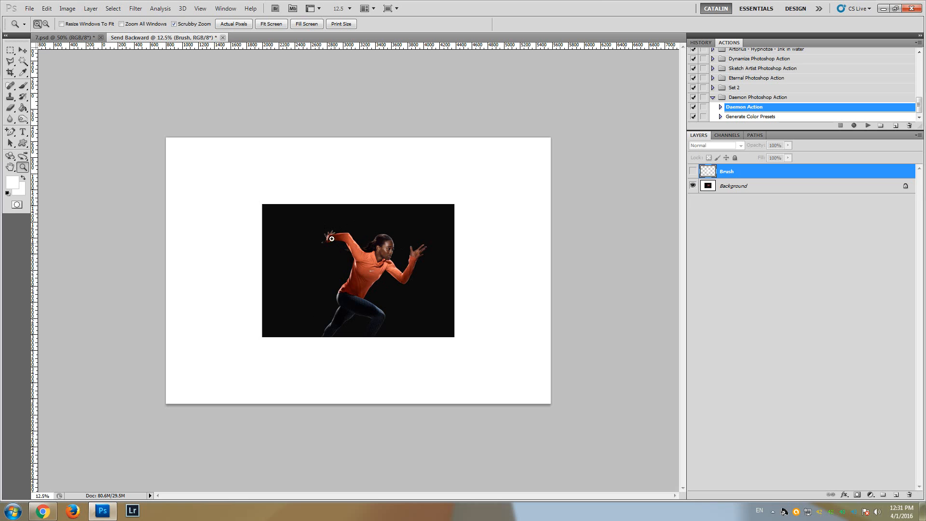
drag(244, 306, 265, 333)
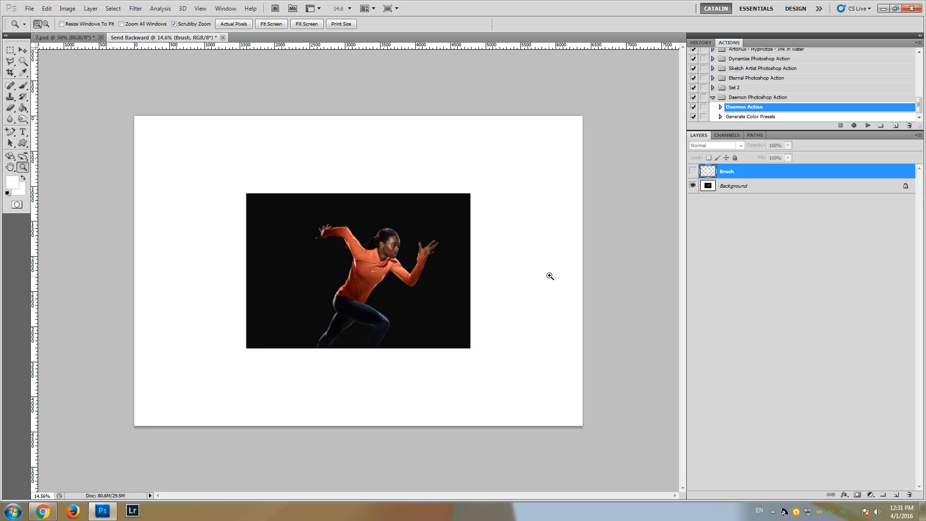
click(362, 260)
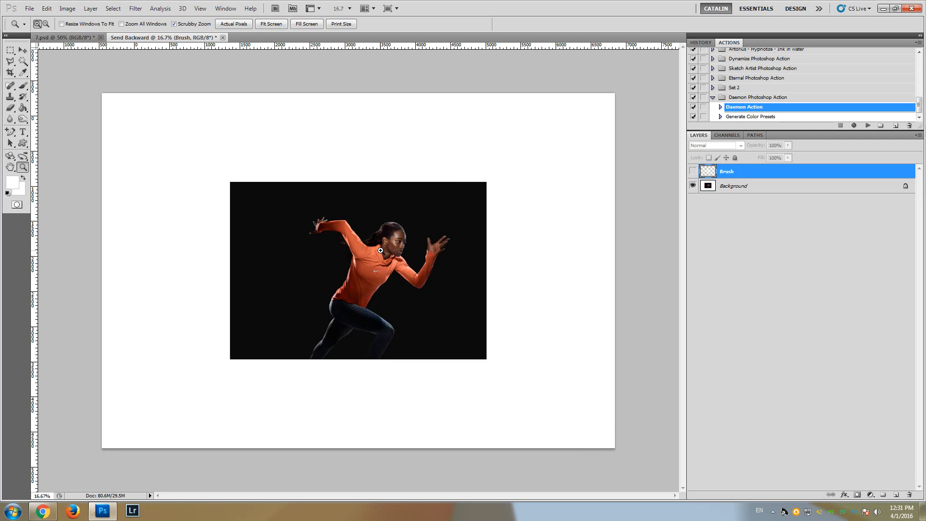
- Run the Daemon Action from the Daemon Photoshop Action set on the prepared runner image
click(381, 251)
click(380, 250)
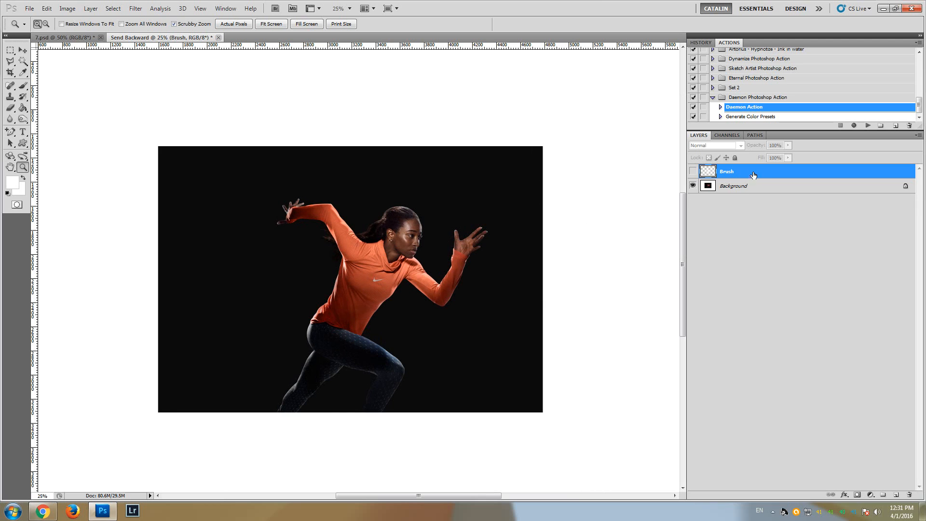
alt+click(424, 268)
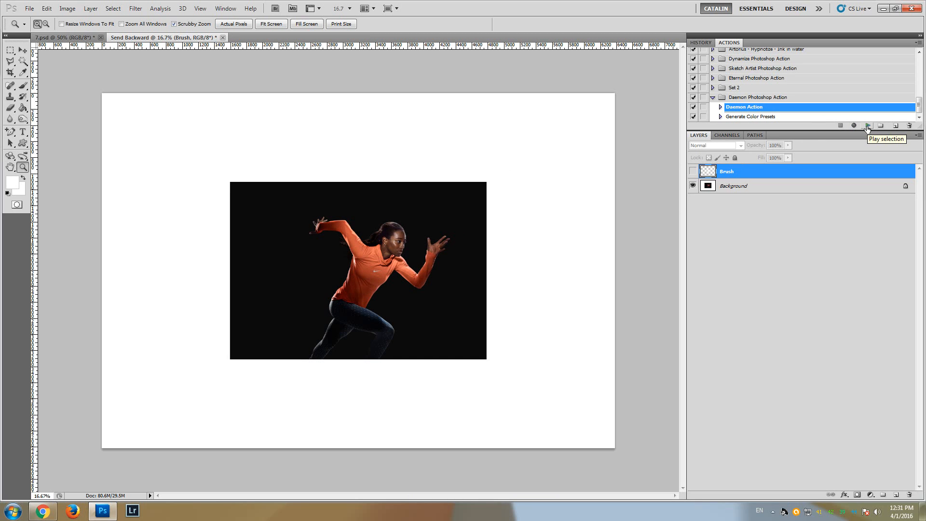
click(867, 127)
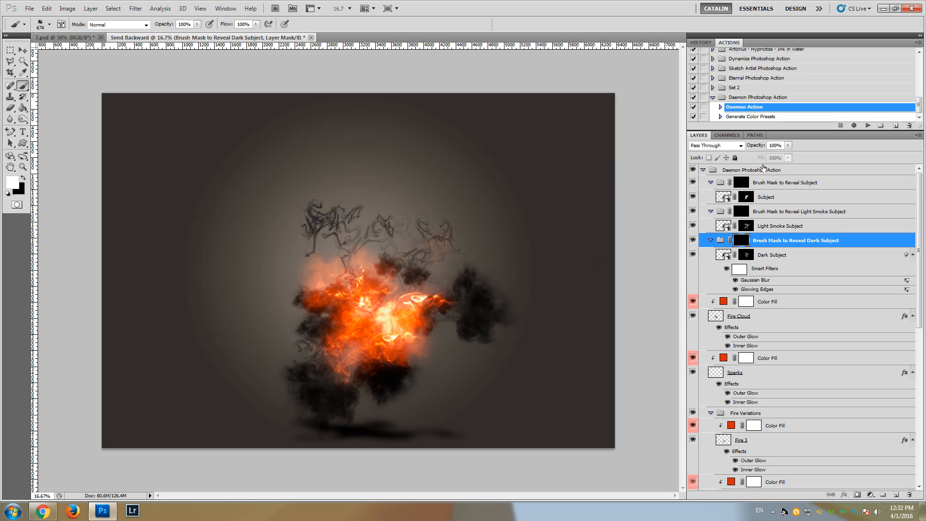
- Move the whole Daemon Photoshop Action group up and slightly left on the canvas with the Move tool
click(722, 172)
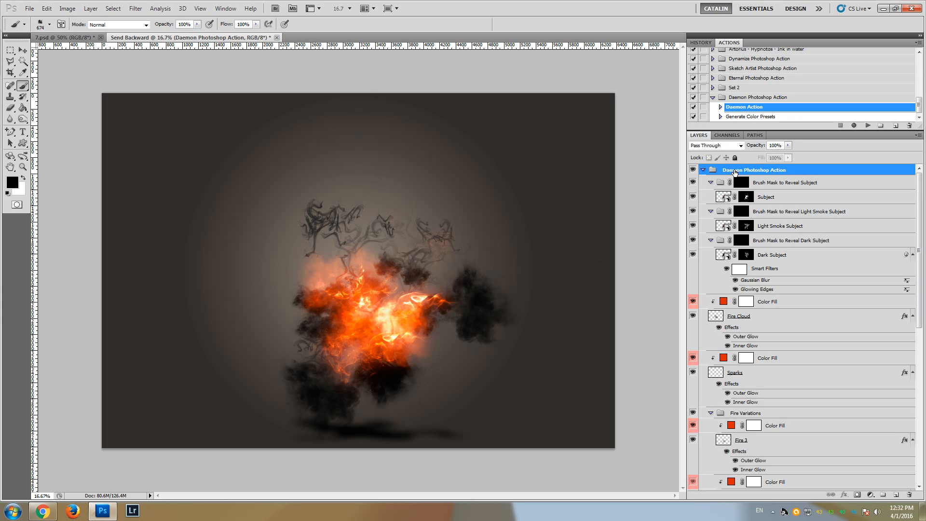
click(703, 170)
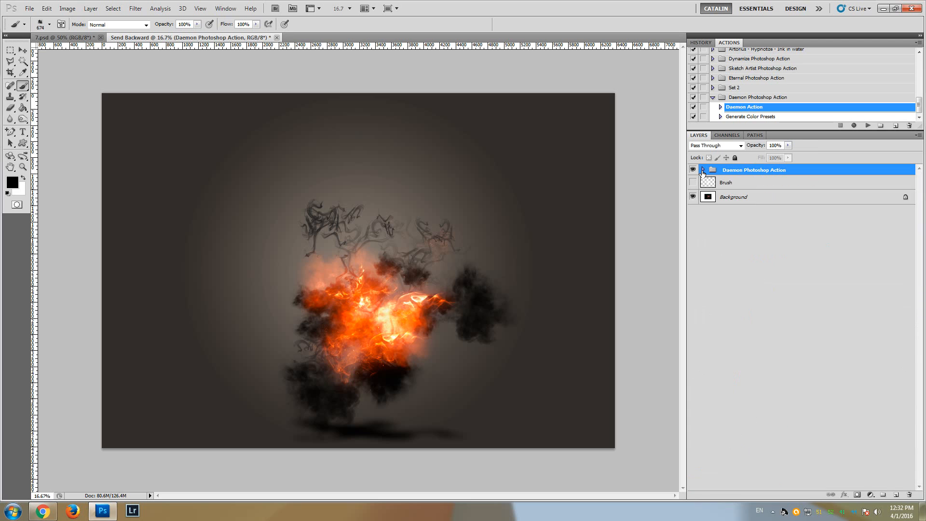
click(703, 169)
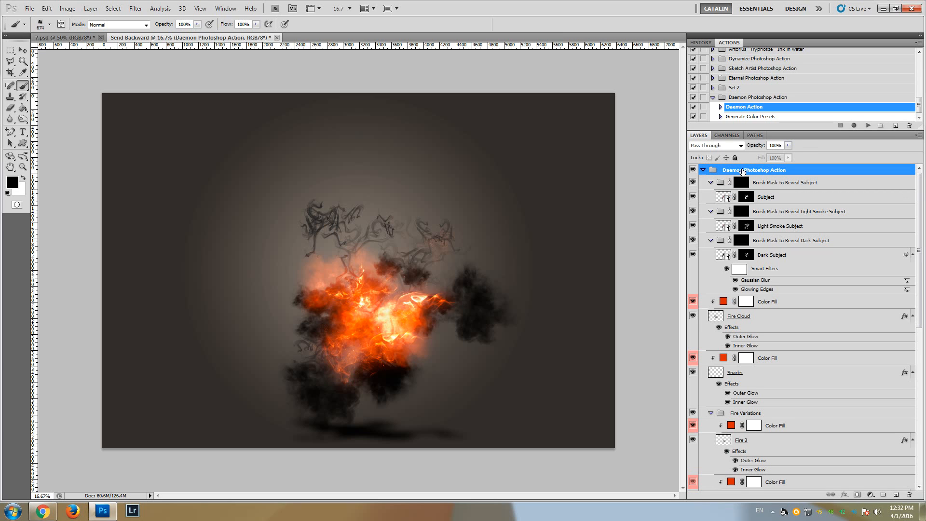
click(23, 50)
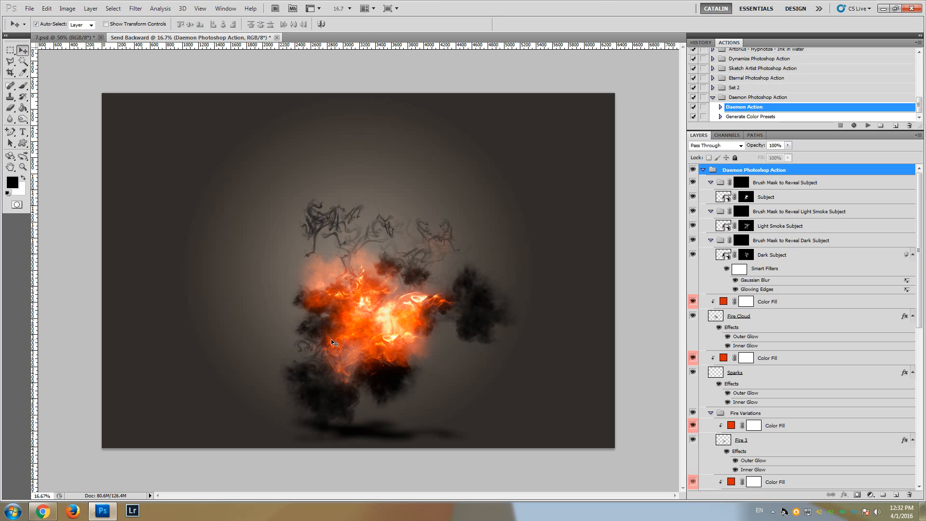
click(356, 334)
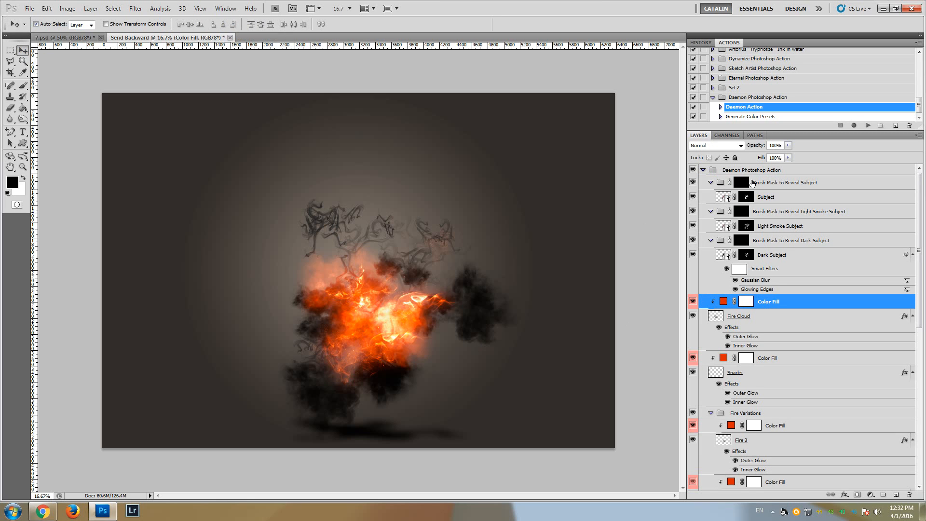
click(751, 172)
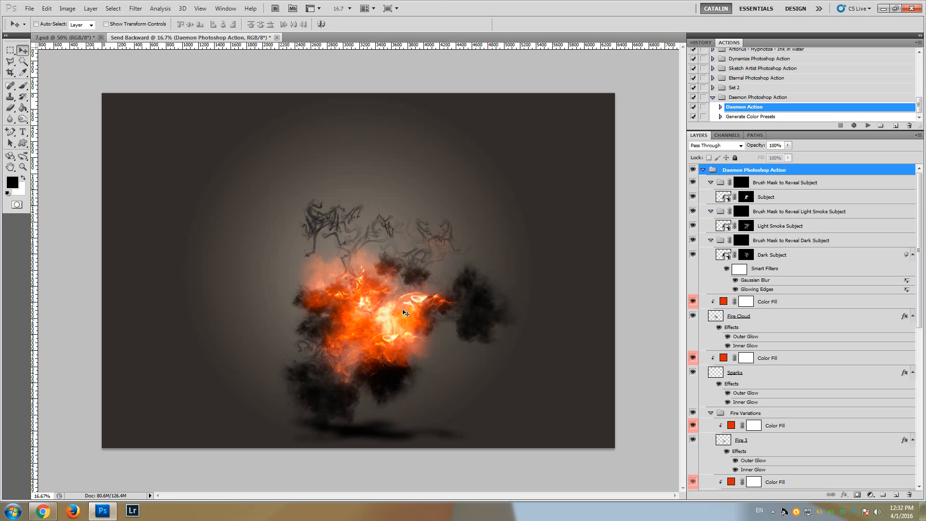
drag(369, 359, 347, 327)
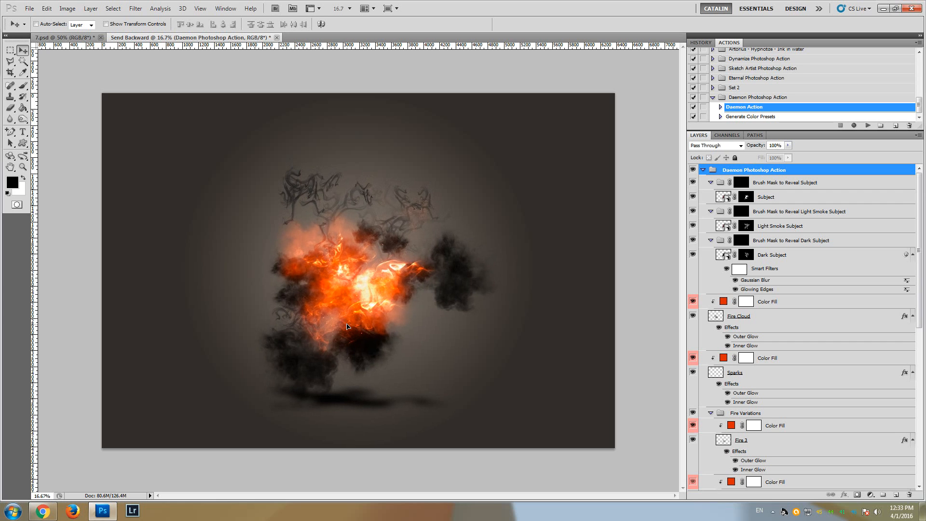
- Examine the fire and smoke effect up close and look over the group masks for revealing the subject
key(z)
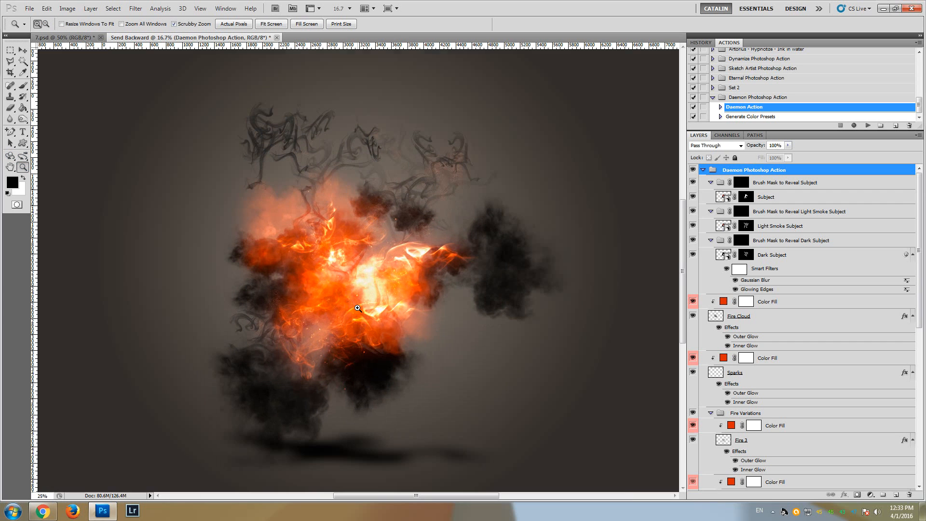
click(340, 292)
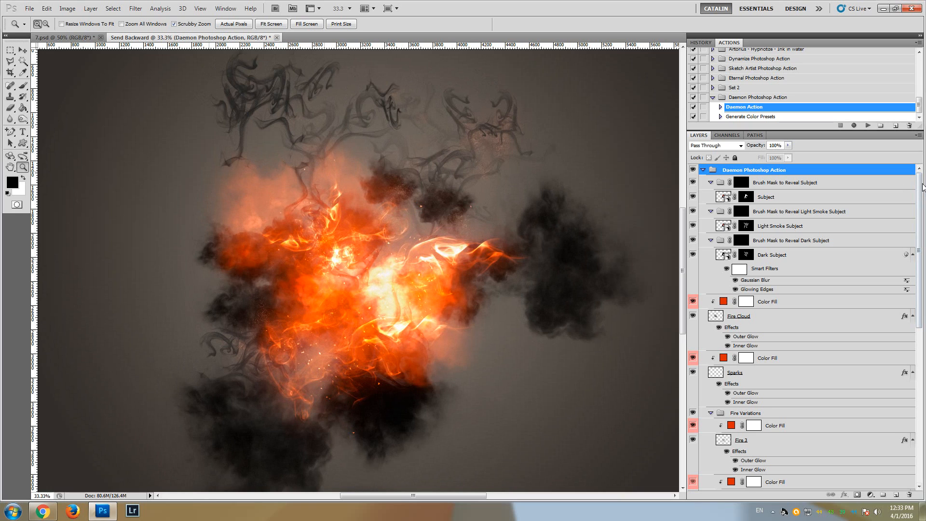
mouse_move(922, 187)
mouse_down()
mouse_move(925, 344)
mouse_move(924, 219)
mouse_up()
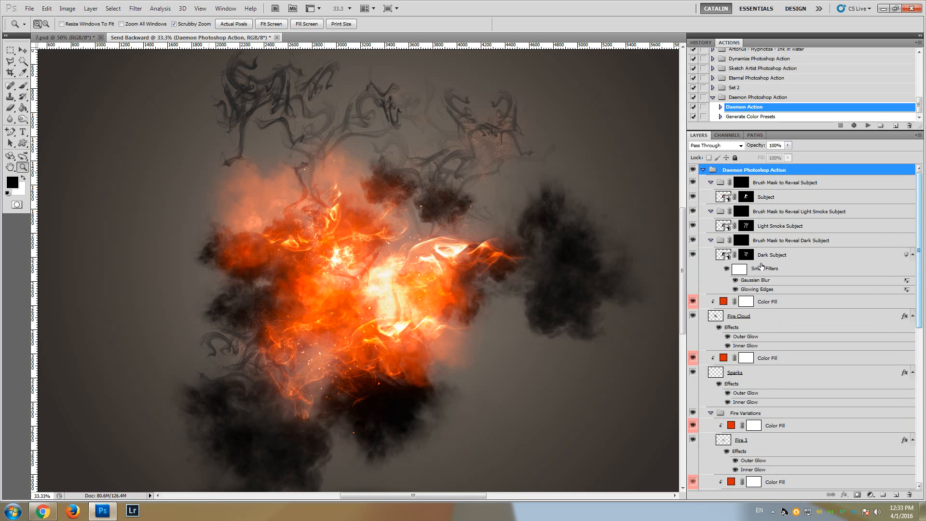
drag(686, 230, 684, 215)
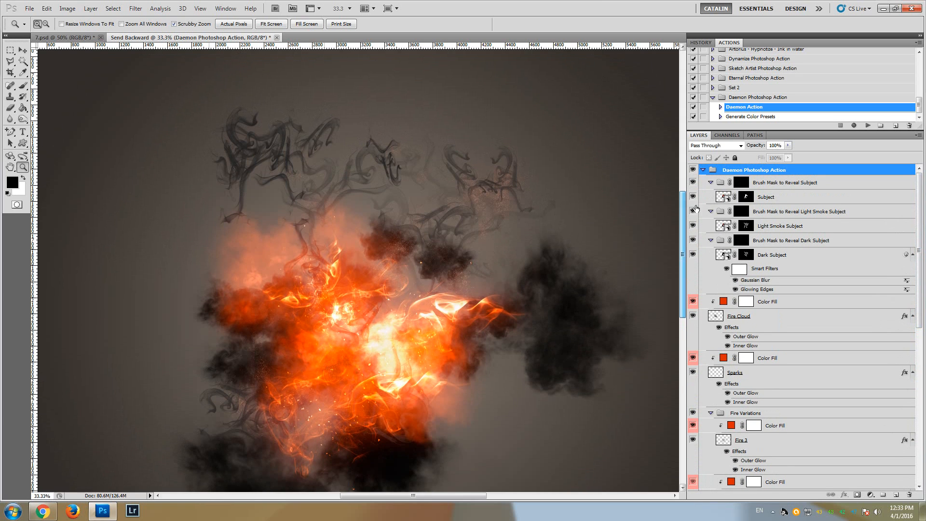
click(778, 186)
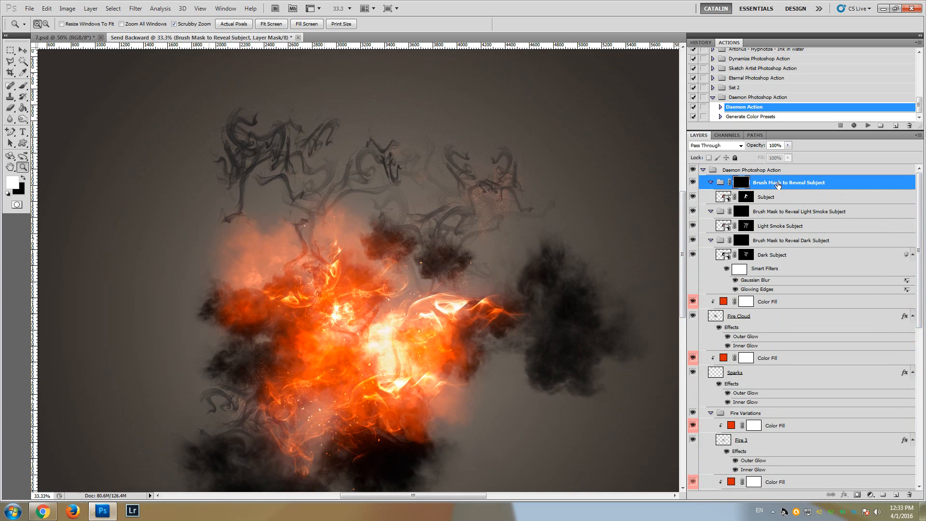
click(742, 243)
click(743, 186)
- Paint white with the Brush on the Brush Mask to Reveal Dark Subject mask over the runner's head, arms, hands and torso
click(743, 241)
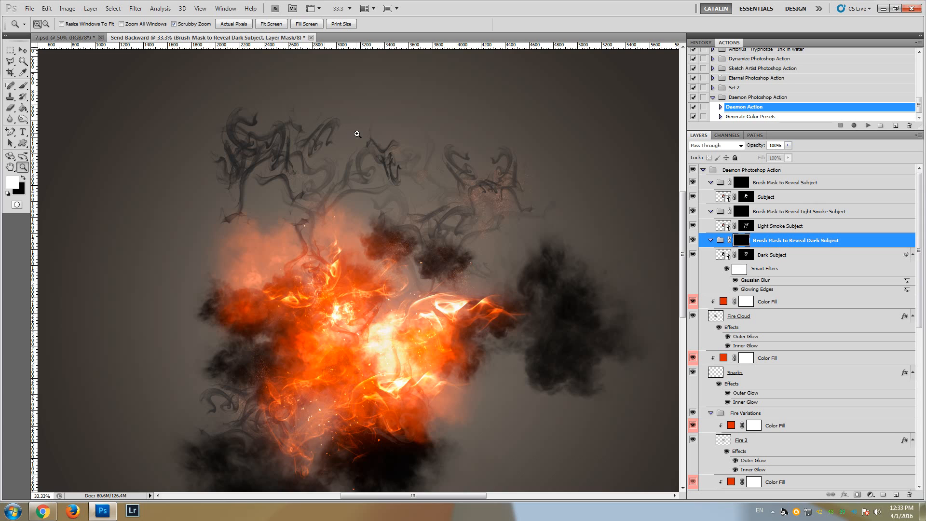
click(22, 86)
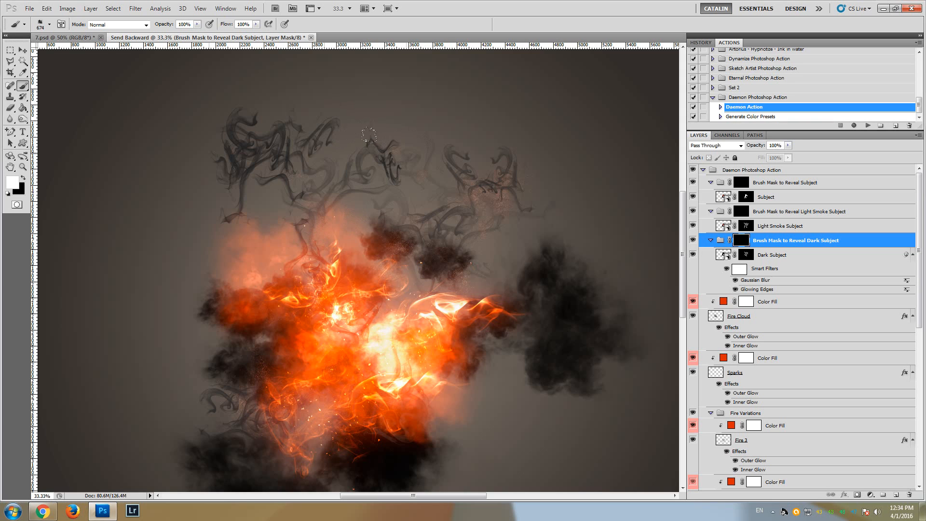
click(400, 171)
click(370, 241)
click(314, 321)
click(313, 180)
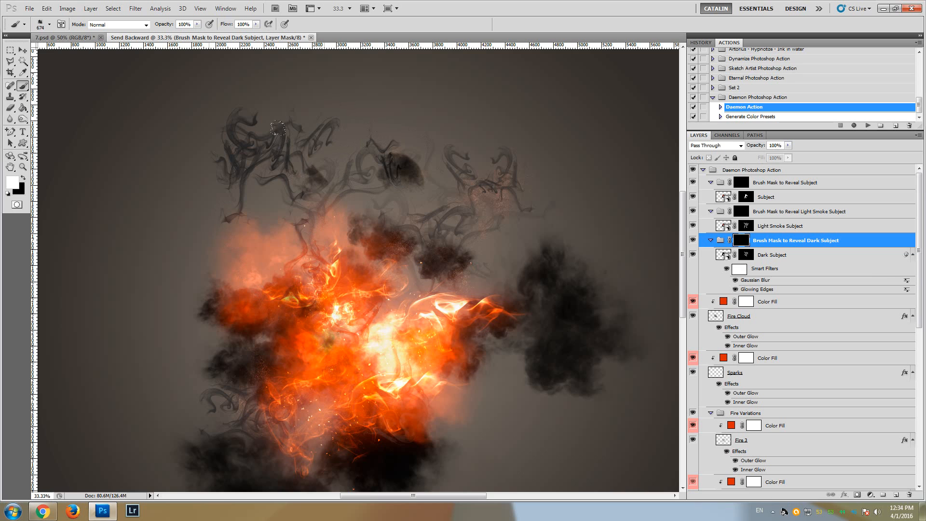
click(262, 158)
mouse_move(306, 200)
mouse_down()
mouse_move(372, 228)
mouse_move(458, 184)
mouse_move(458, 176)
mouse_move(467, 185)
mouse_move(458, 196)
mouse_move(489, 202)
mouse_up()
mouse_move(376, 257)
mouse_down()
mouse_move(322, 295)
mouse_move(319, 348)
mouse_move(282, 321)
mouse_up()
click(236, 342)
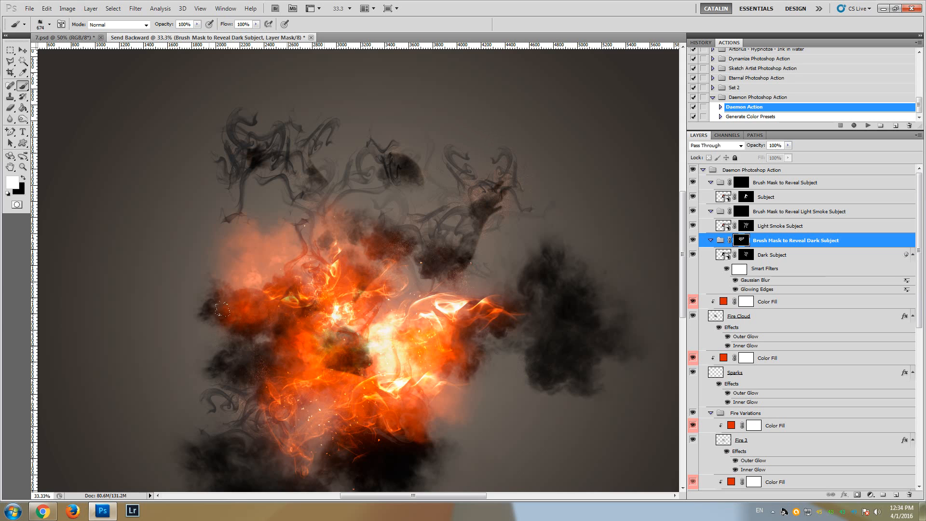
mouse_move(323, 190)
mouse_down()
mouse_move(383, 177)
mouse_move(396, 165)
mouse_move(387, 149)
mouse_move(353, 189)
mouse_up()
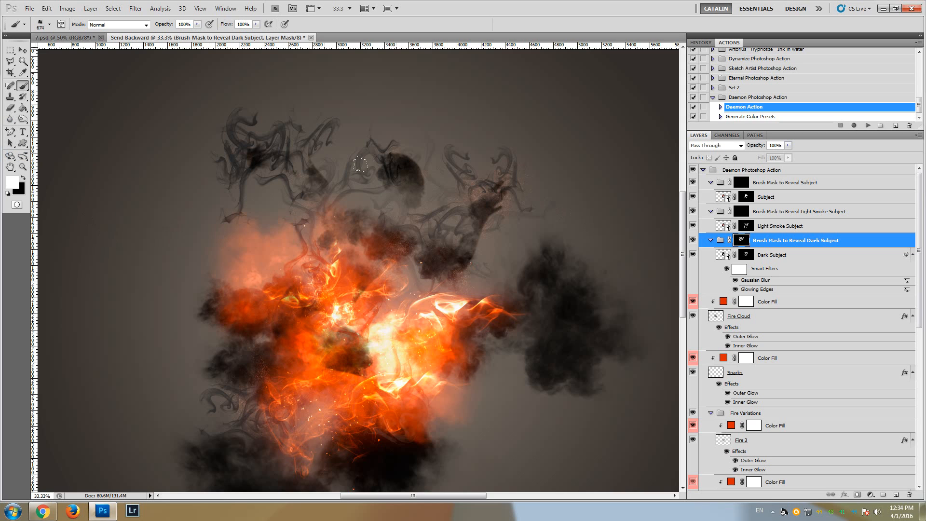
- Paint white on the Brush Mask to Reveal Light Smoke Subject mask over the runner's arms, shoulders, face and torso, and into the fire
click(433, 210)
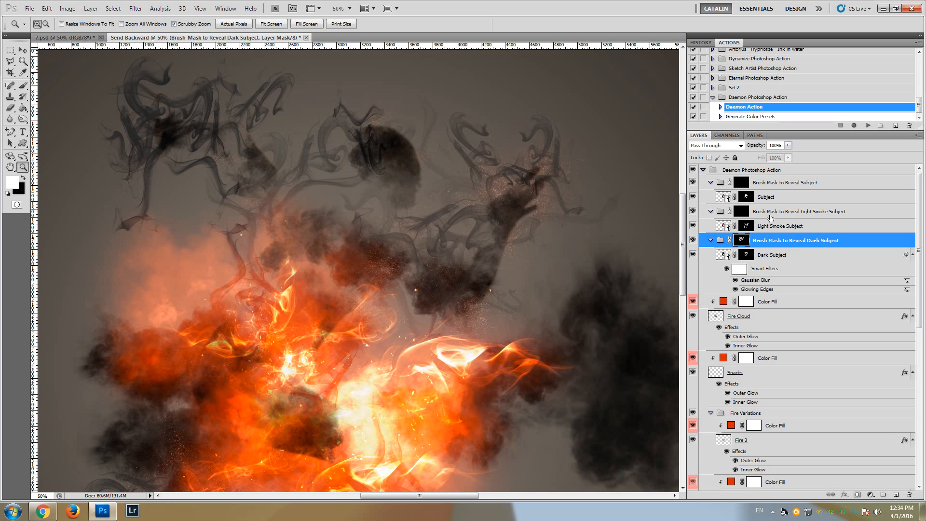
click(785, 215)
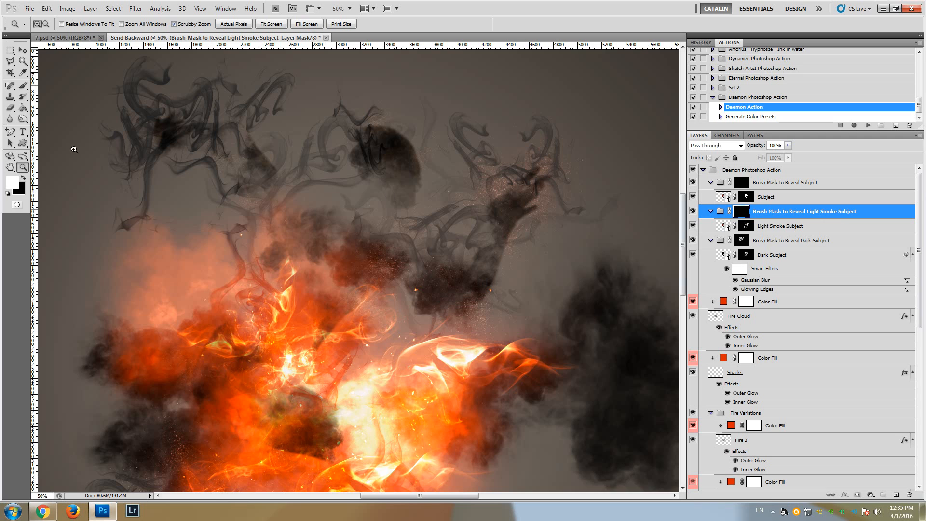
click(22, 87)
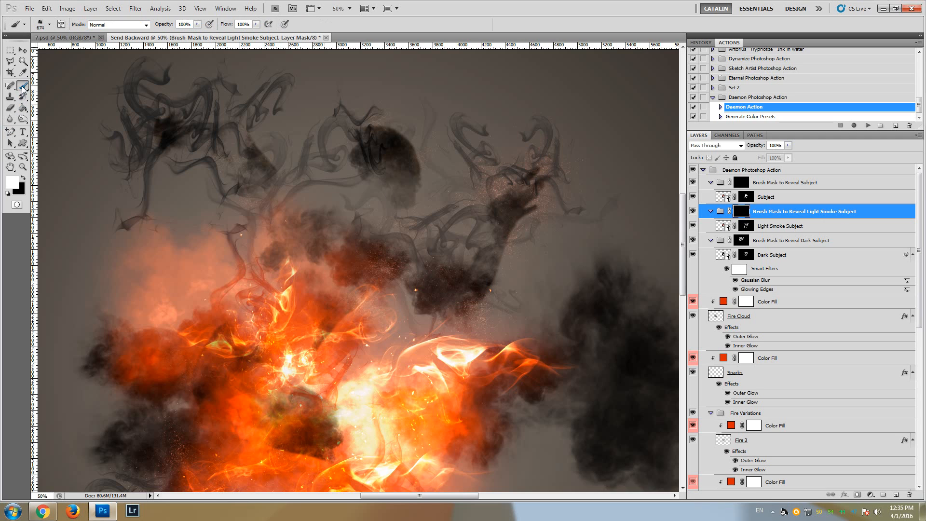
mouse_move(266, 157)
mouse_down()
mouse_move(347, 156)
mouse_move(332, 207)
mouse_move(273, 237)
mouse_move(238, 180)
mouse_move(241, 154)
mouse_move(244, 221)
mouse_up()
mouse_move(395, 231)
mouse_down()
mouse_move(451, 280)
mouse_move(483, 241)
mouse_up()
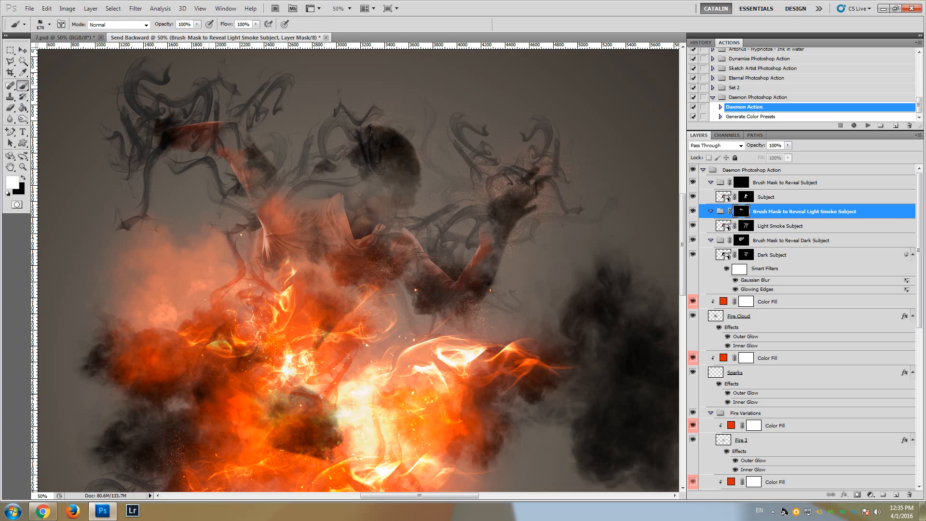
drag(268, 350, 251, 338)
drag(155, 355, 115, 332)
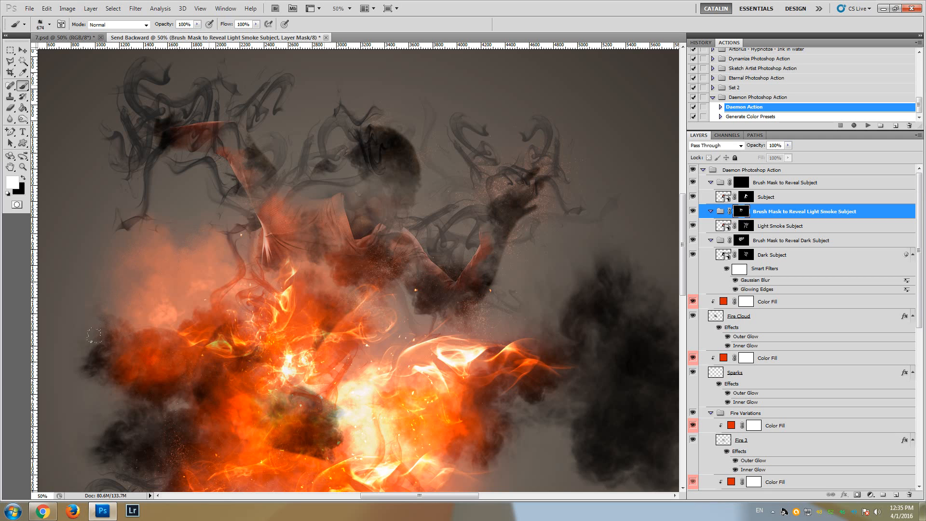
scroll(99, 335, down, 2)
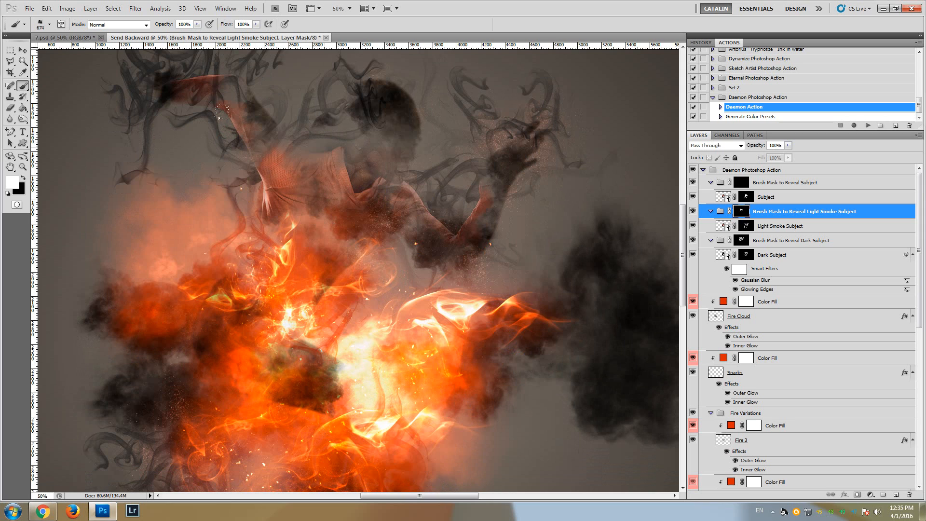
mouse_move(303, 182)
mouse_down()
mouse_move(244, 157)
mouse_move(341, 165)
mouse_move(330, 119)
mouse_up()
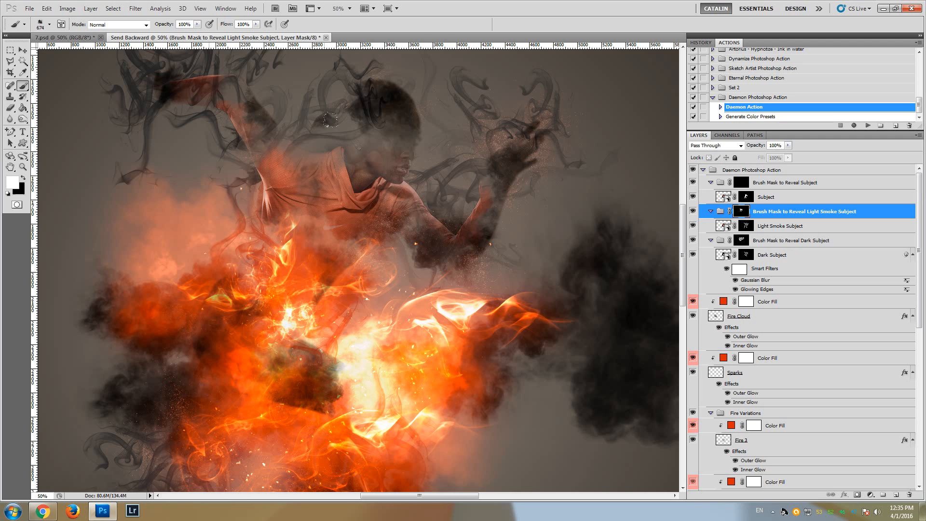
scroll(378, 266, down, 3)
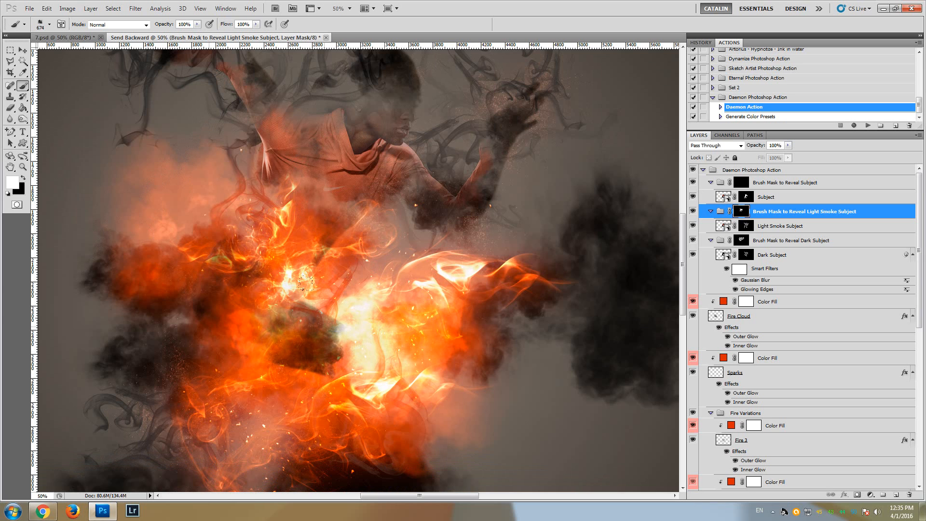
scroll(364, 191, up, 3)
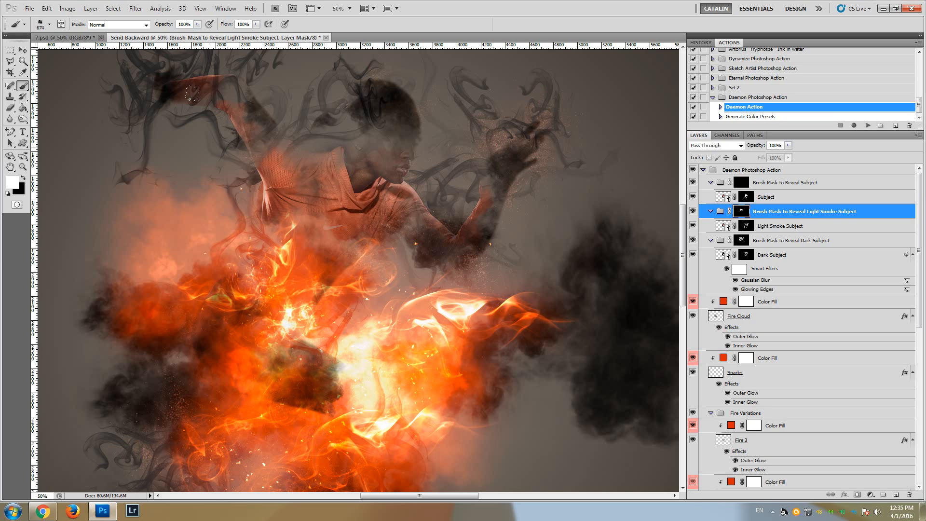
scroll(140, 73, up, 2)
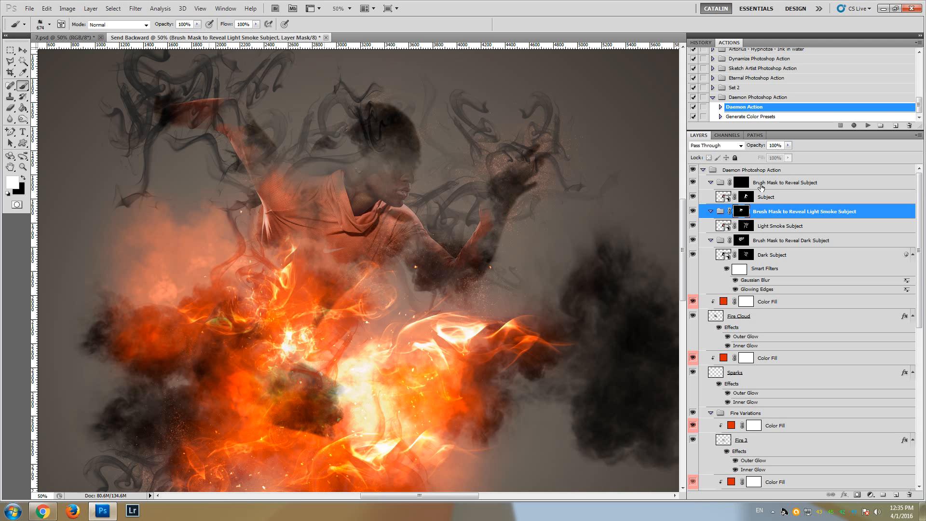
- Paint white on the Brush Mask to Reveal Subject mask over the runner's head, hair, shoulders, chest and both hands
click(739, 186)
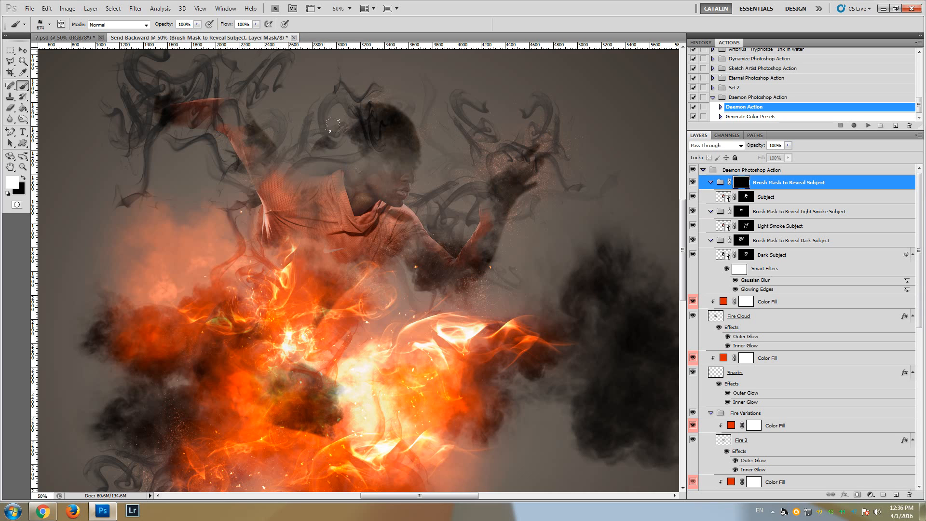
mouse_move(333, 126)
mouse_down()
mouse_move(338, 153)
mouse_move(355, 134)
mouse_move(277, 168)
mouse_move(273, 213)
mouse_up()
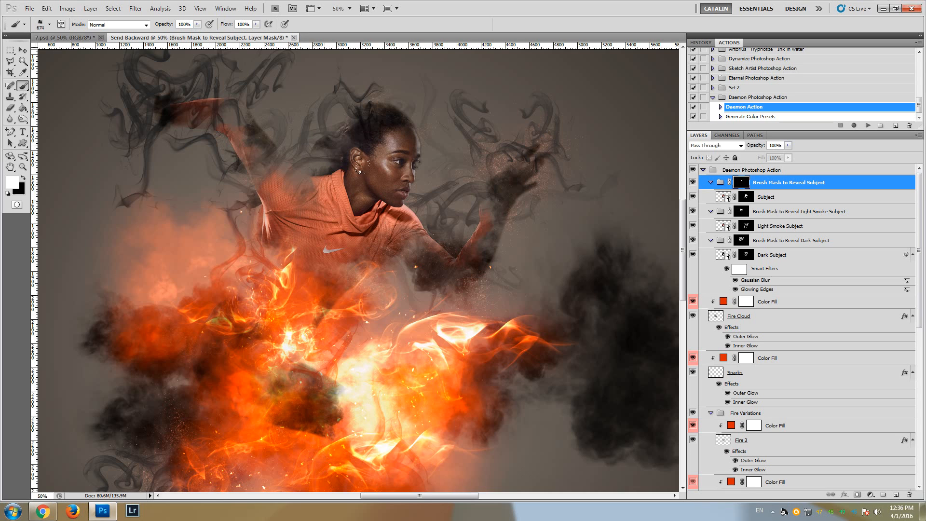
mouse_move(270, 130)
mouse_down()
mouse_move(256, 117)
mouse_move(240, 128)
mouse_up()
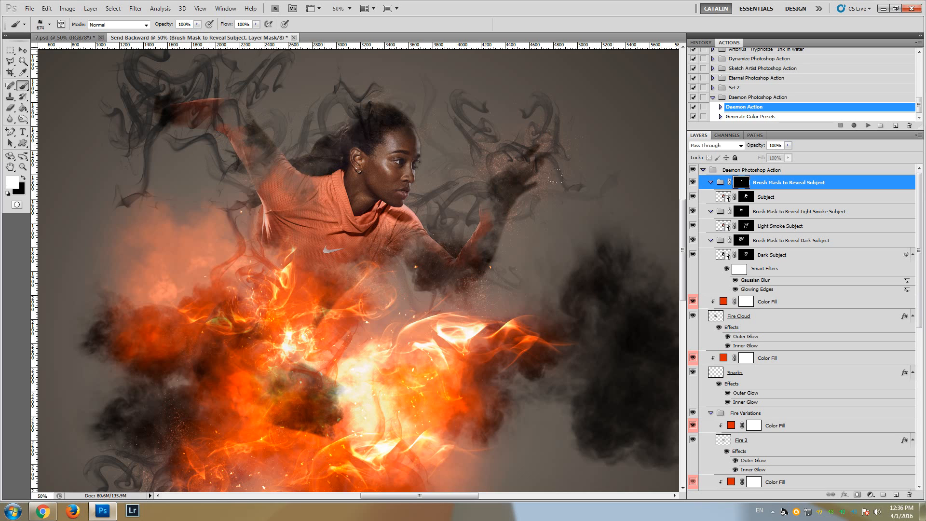
click(448, 111)
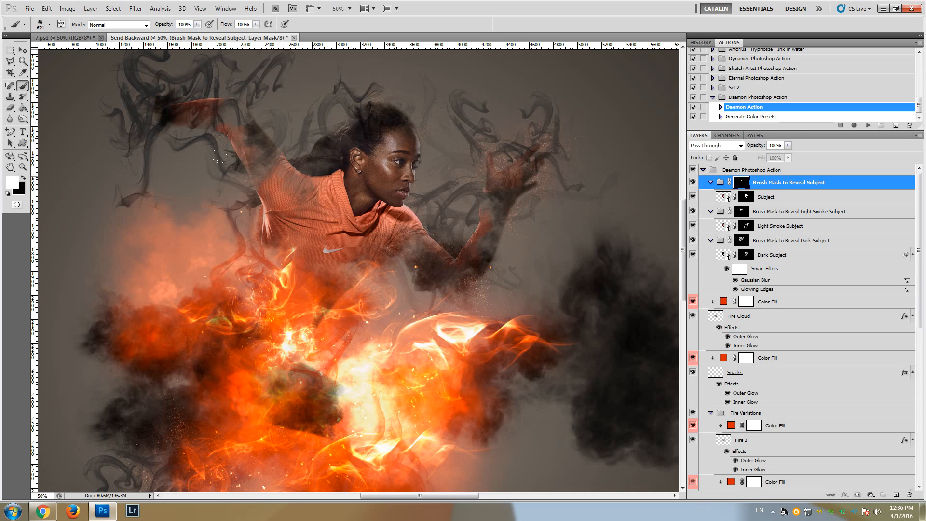
mouse_move(179, 103)
mouse_down()
mouse_move(154, 102)
mouse_move(145, 128)
mouse_up()
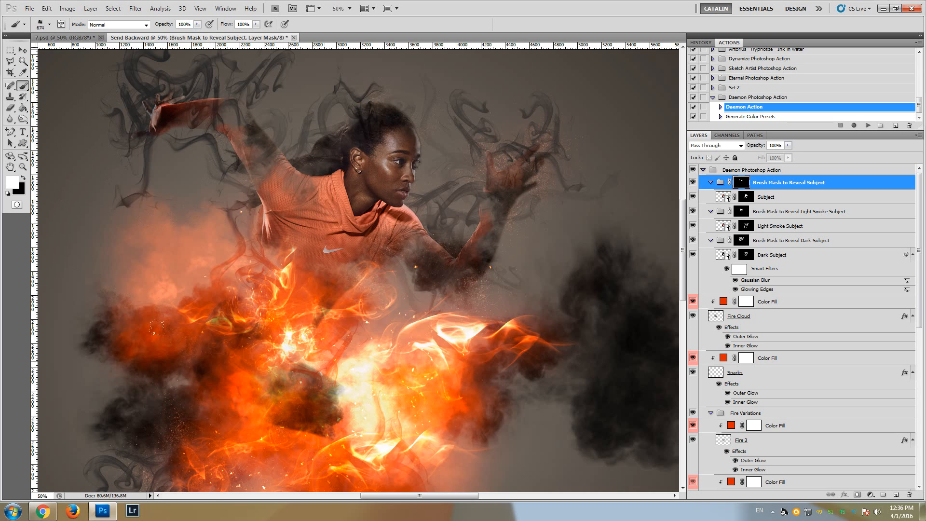
- Paint white with the Brush on the Brush Mask to Reveal Subject mask over the runner's lower torso and waist
scroll(370, 336, down, 2)
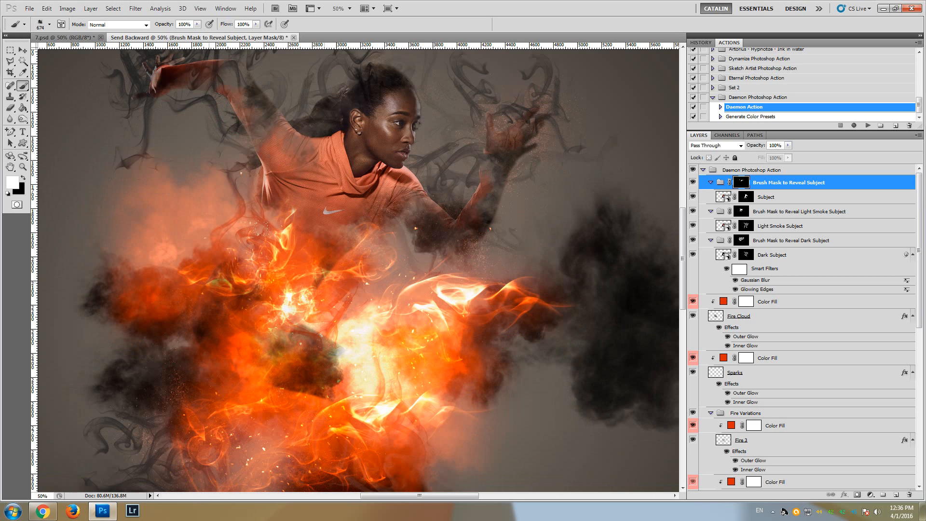
mouse_move(269, 203)
mouse_down()
mouse_move(297, 275)
mouse_move(295, 232)
mouse_move(270, 232)
mouse_up()
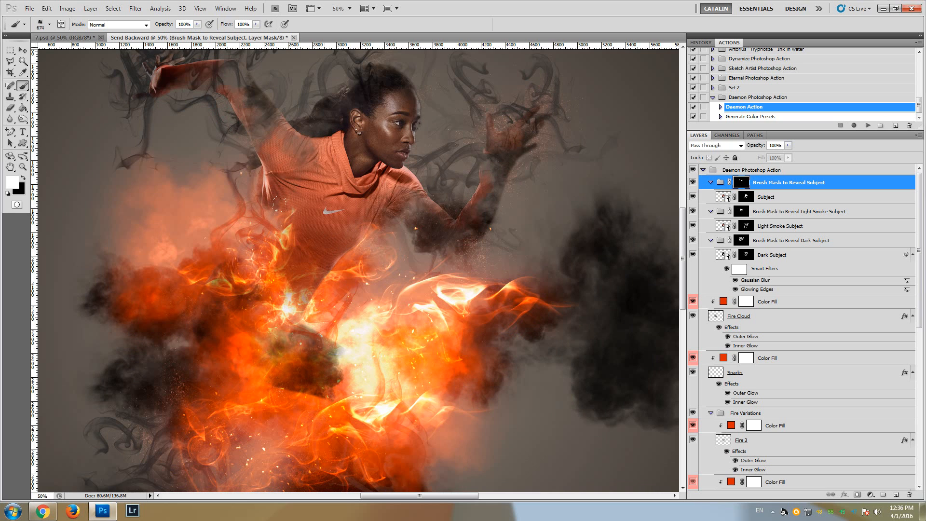
scroll(511, 330, down, 4)
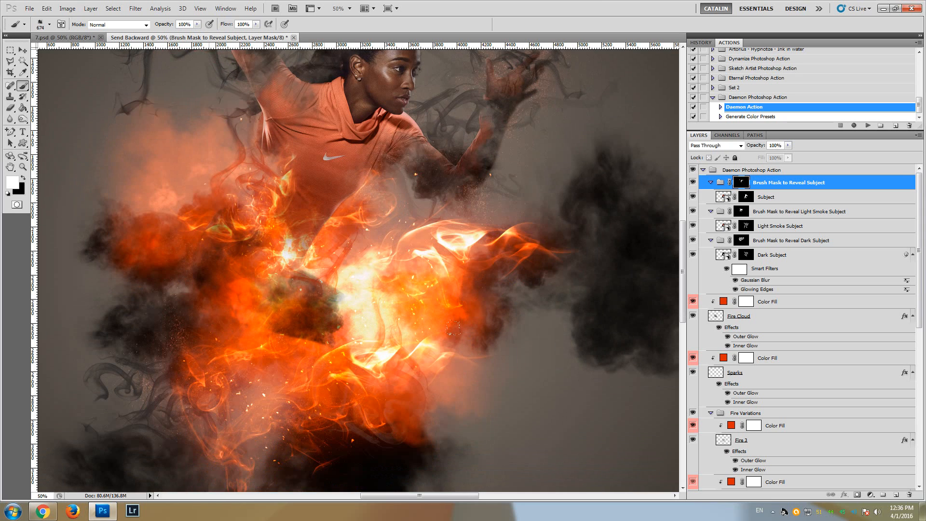
scroll(448, 327, down, 2)
scroll(446, 328, up, 6)
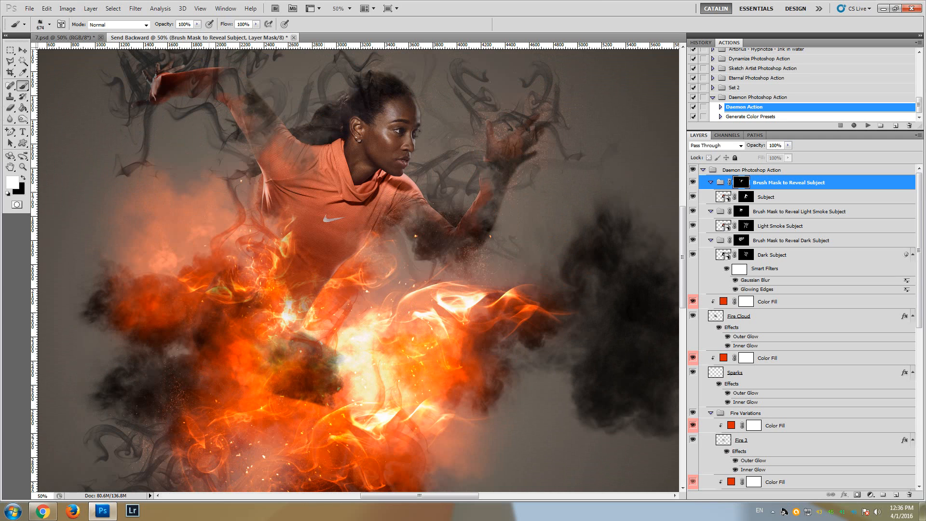
- Paint white with the Brush on the Dark Subject layer's own mask over the runner's raised rear arm and elbow
click(23, 167)
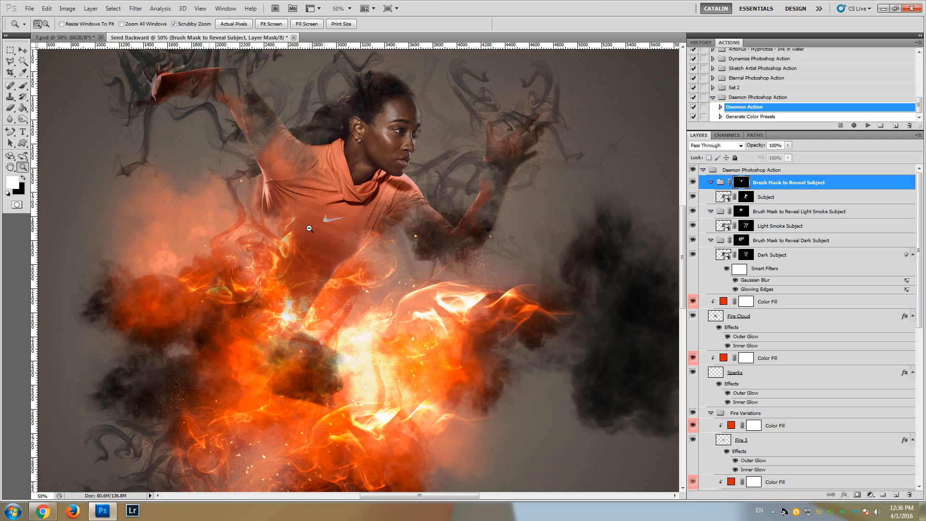
alt+click(309, 228)
alt+click(298, 219)
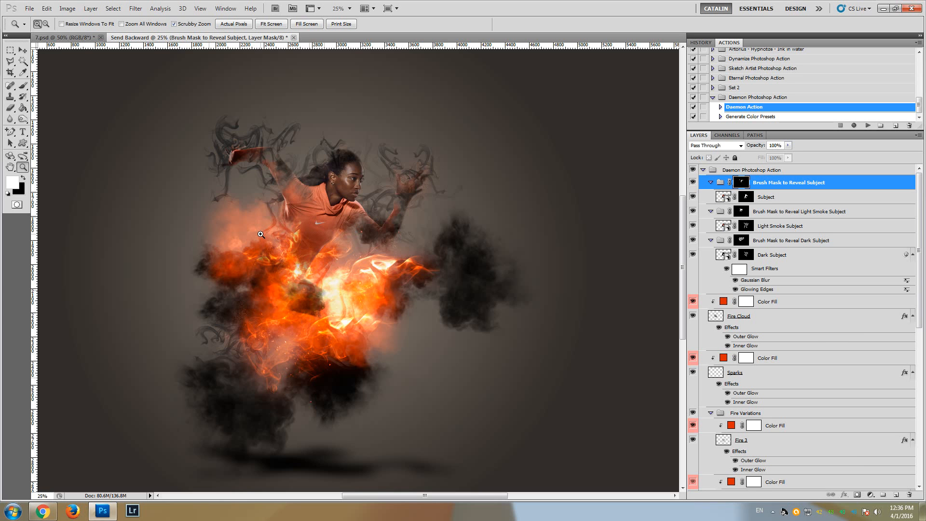
click(289, 155)
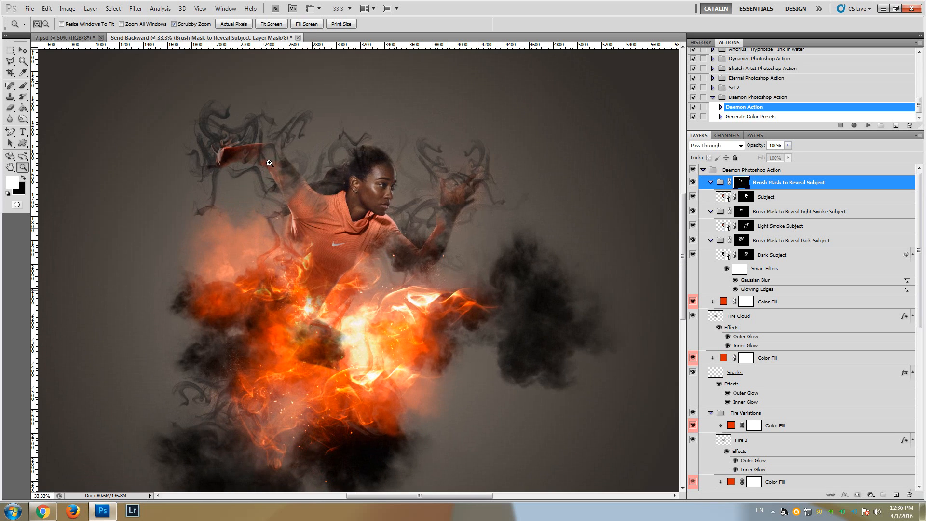
click(289, 155)
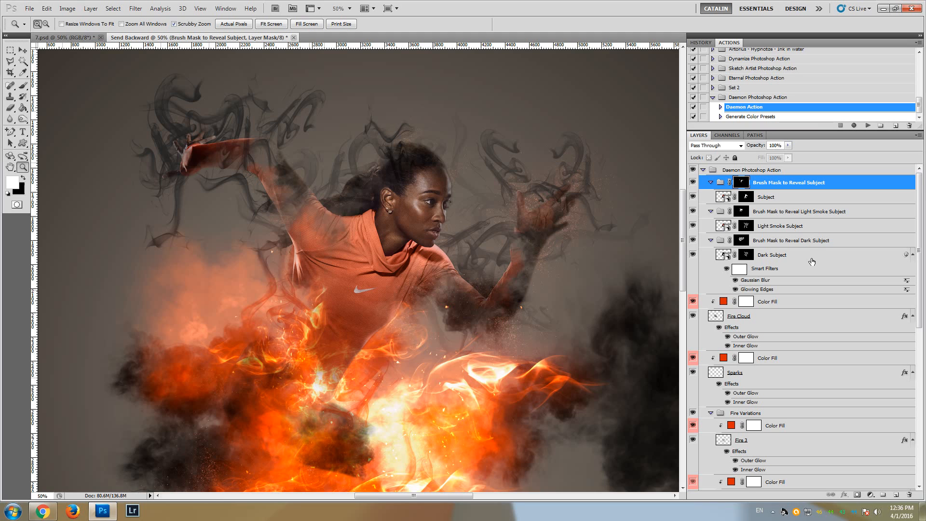
click(745, 255)
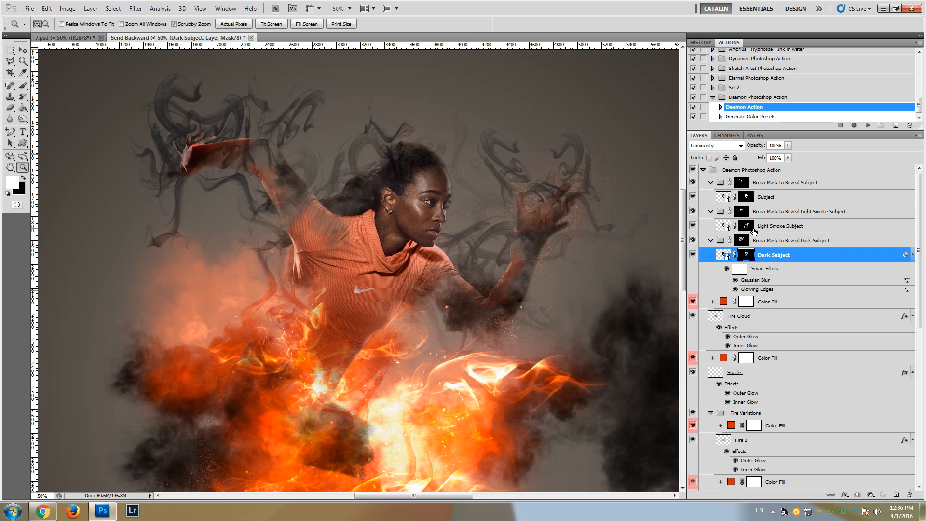
click(743, 227)
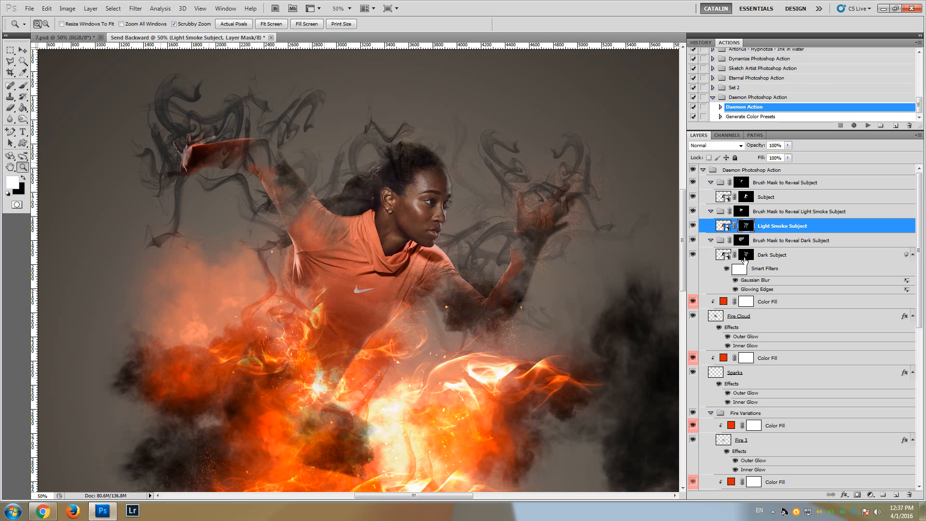
click(745, 255)
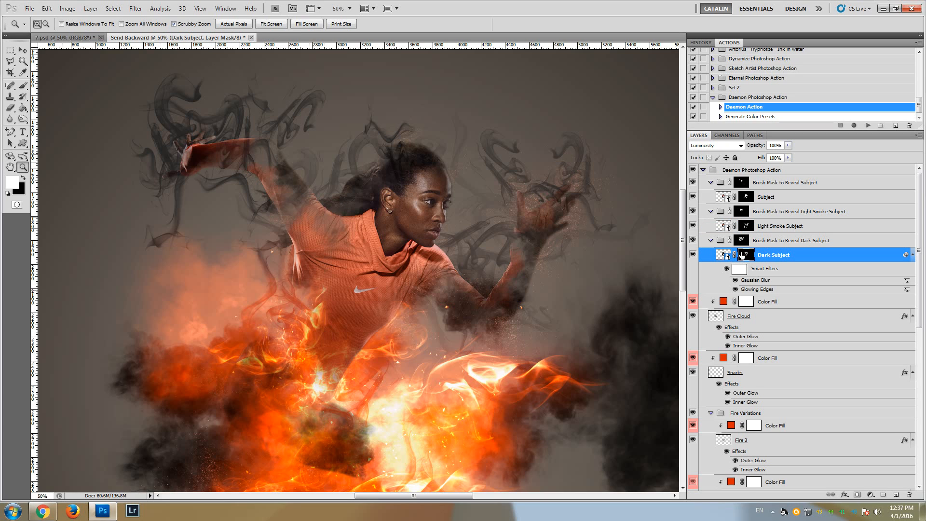
click(23, 86)
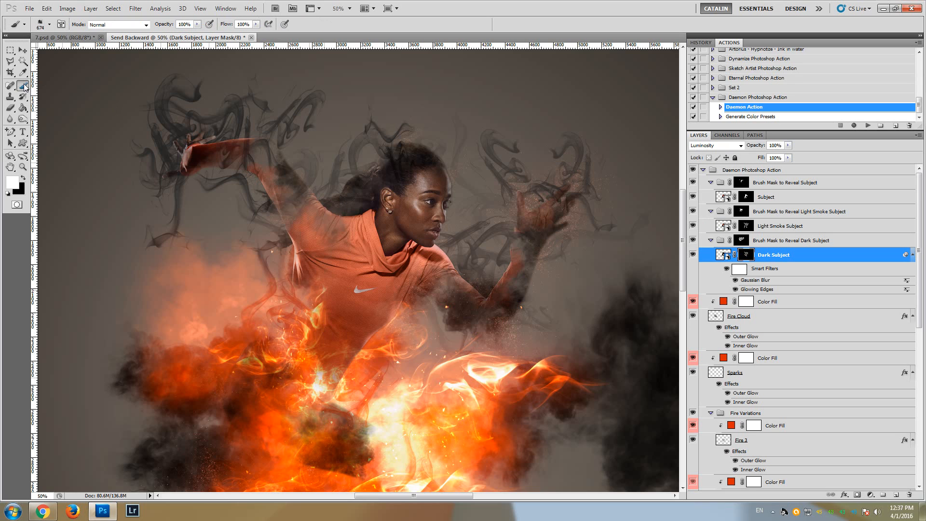
click(220, 131)
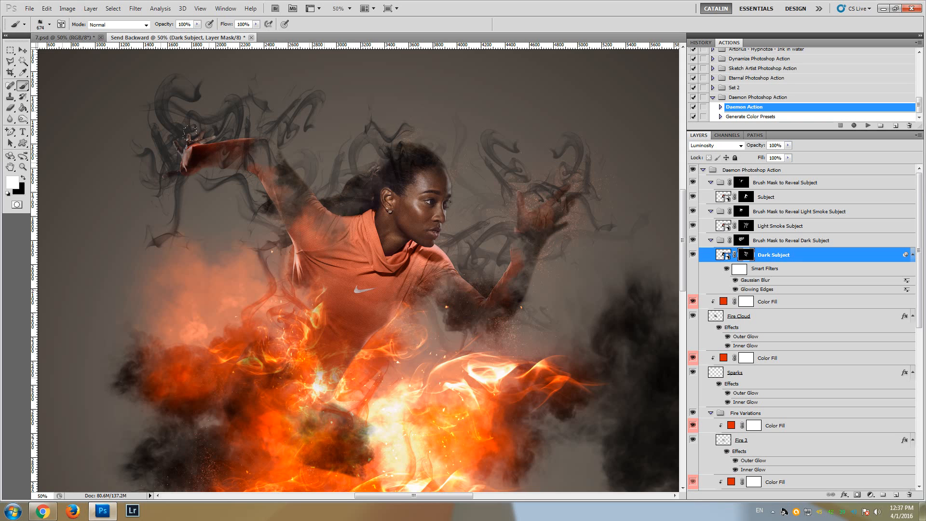
- Paint white on the Dark Subject layer mask over the runner's front hand, forearm, elbow and upper arm
click(741, 240)
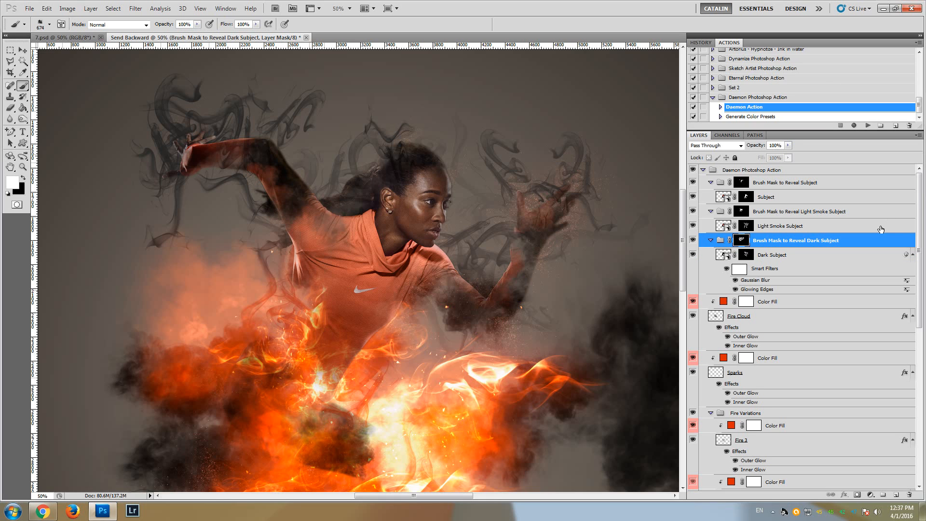
click(767, 260)
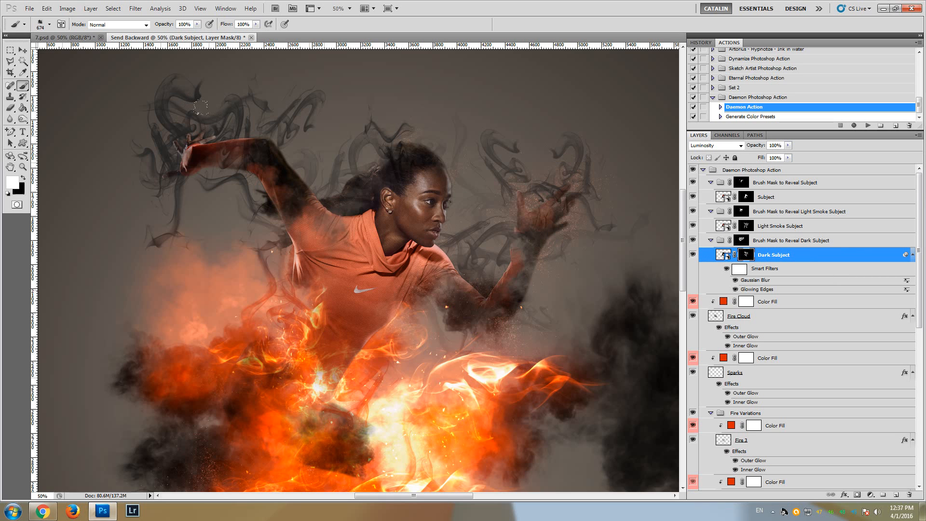
click(741, 244)
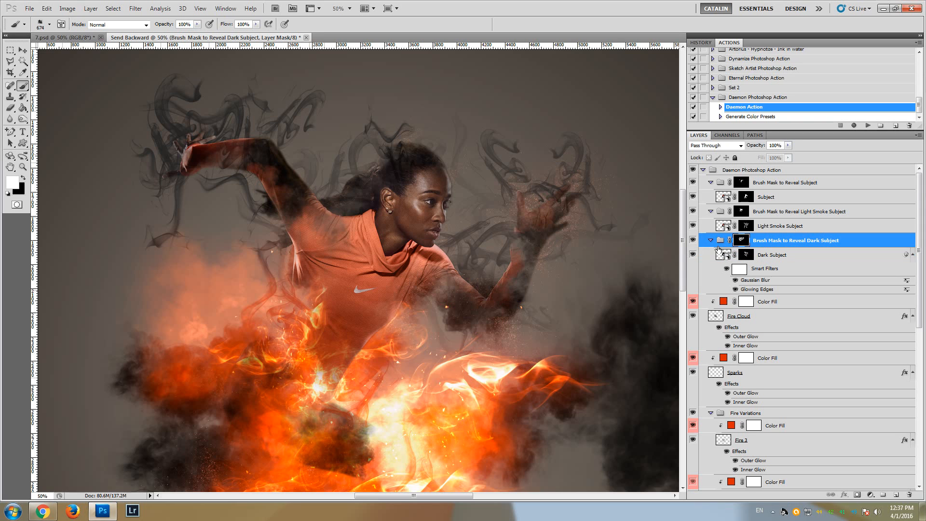
click(772, 260)
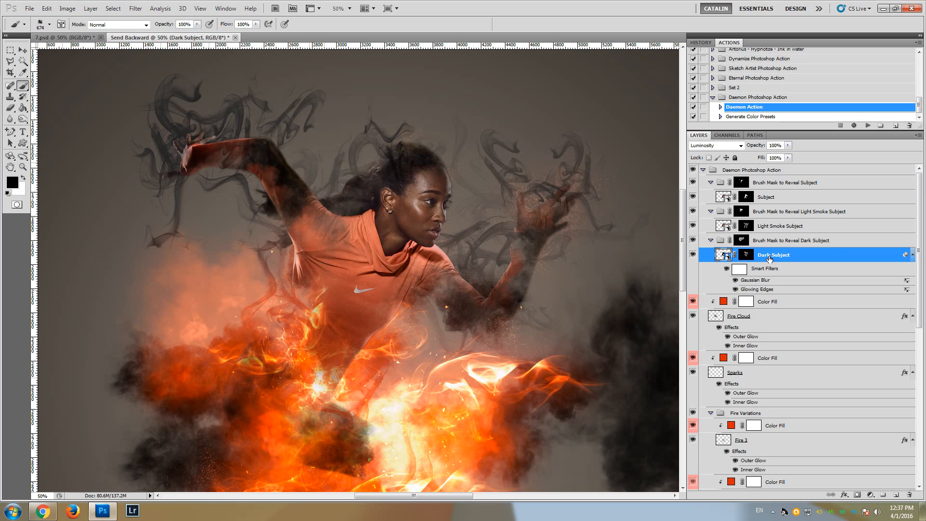
click(752, 241)
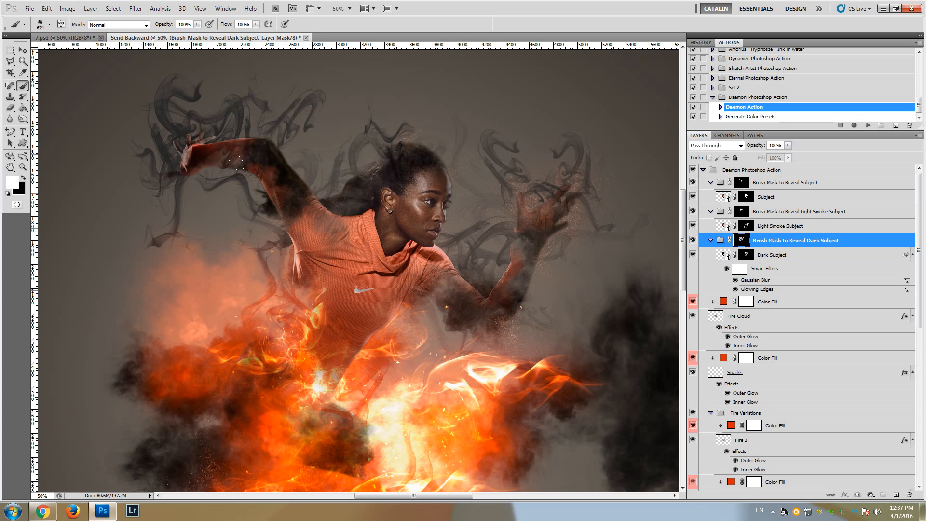
click(746, 256)
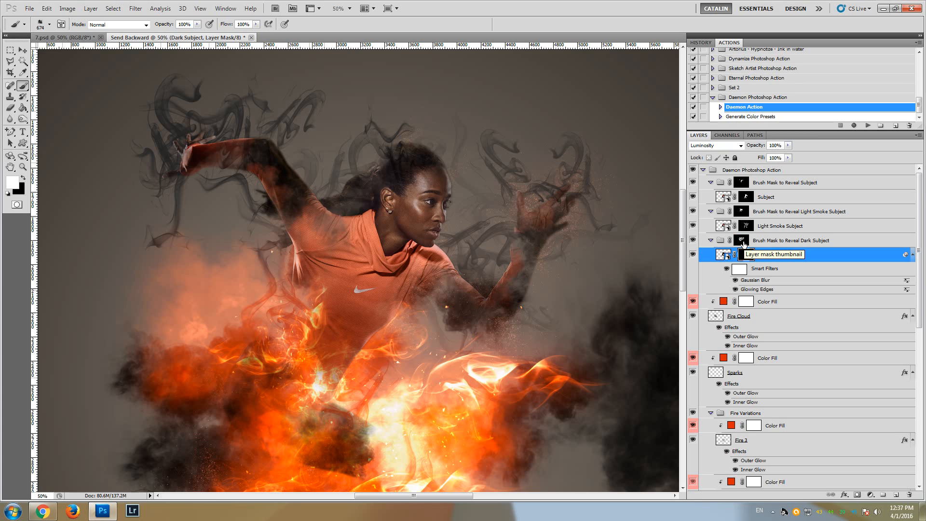
drag(550, 205, 491, 333)
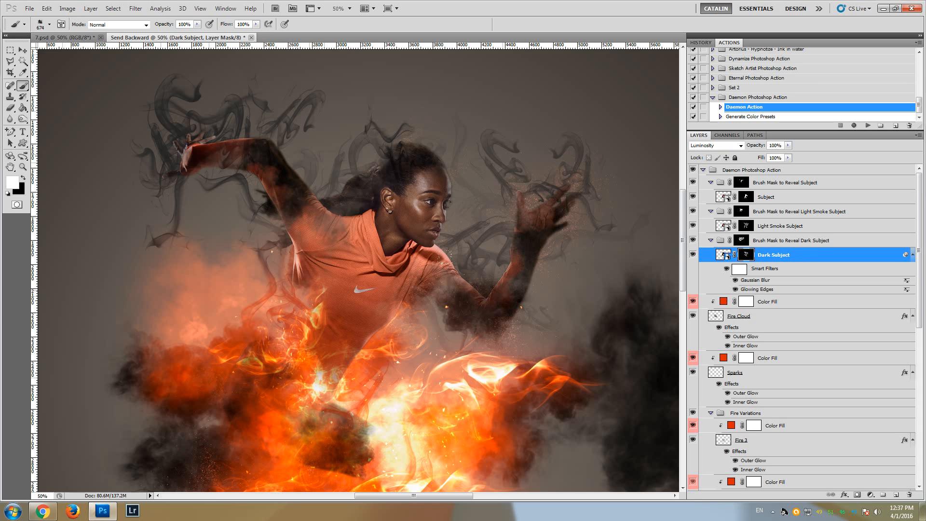
mouse_move(410, 260)
mouse_down()
mouse_move(401, 265)
mouse_move(427, 261)
mouse_up()
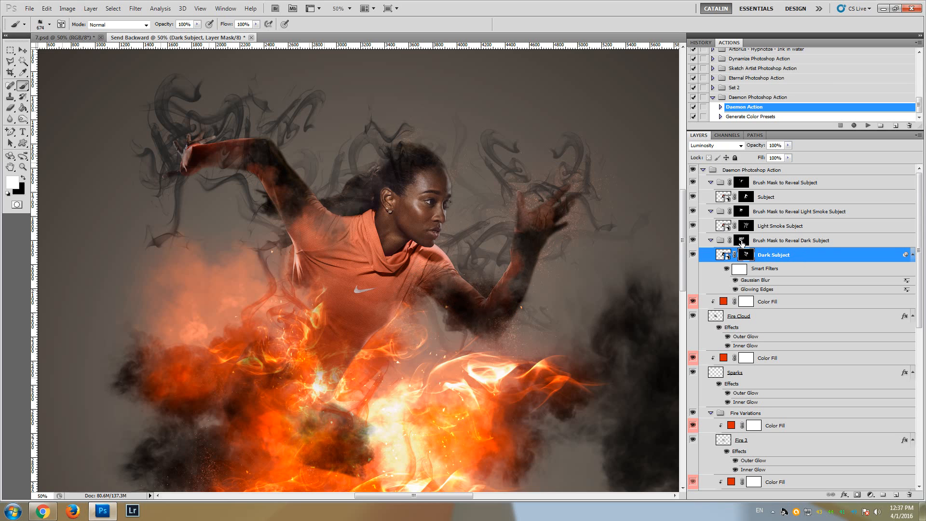
- Paint white on the Dark Subject layer mask over the runner's lower torso and hips within the fire
click(741, 241)
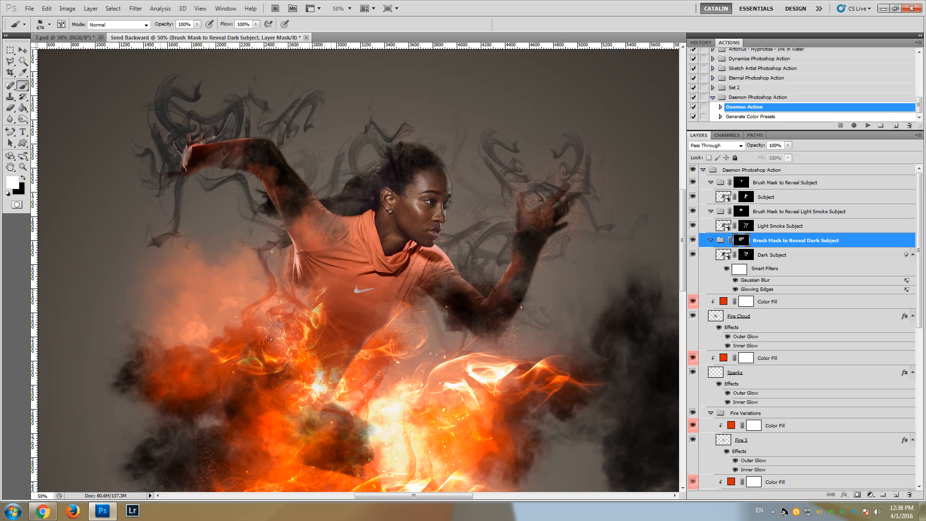
click(746, 256)
scroll(179, 357, down, 2)
scroll(180, 357, down, 2)
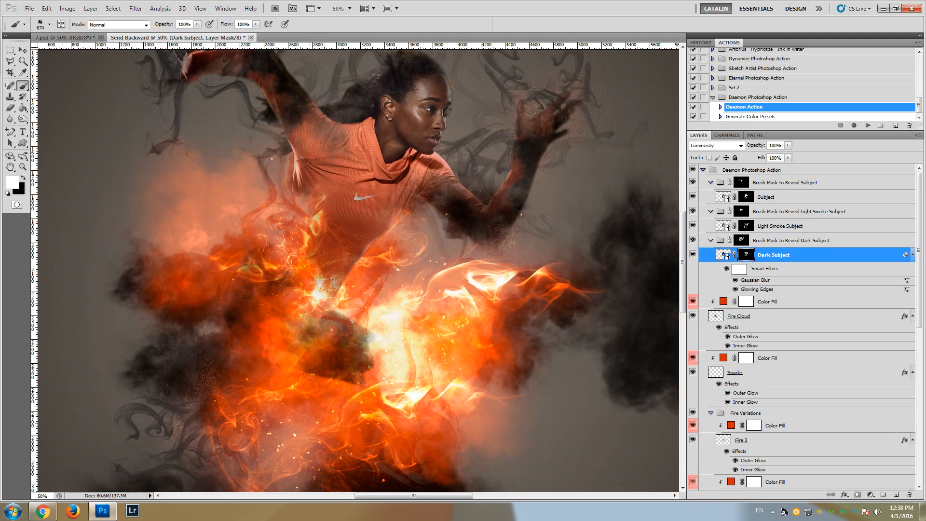
click(277, 237)
drag(273, 251, 297, 199)
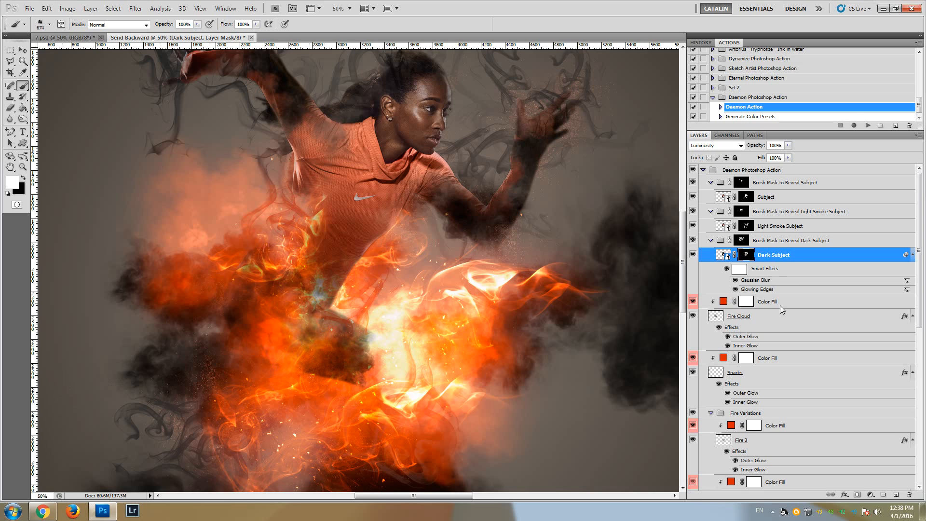
- Paint black on the reveal group masks, including Brush Mask to Reveal Dark Subject, to hide the runner's lower torso behind the fire
click(741, 213)
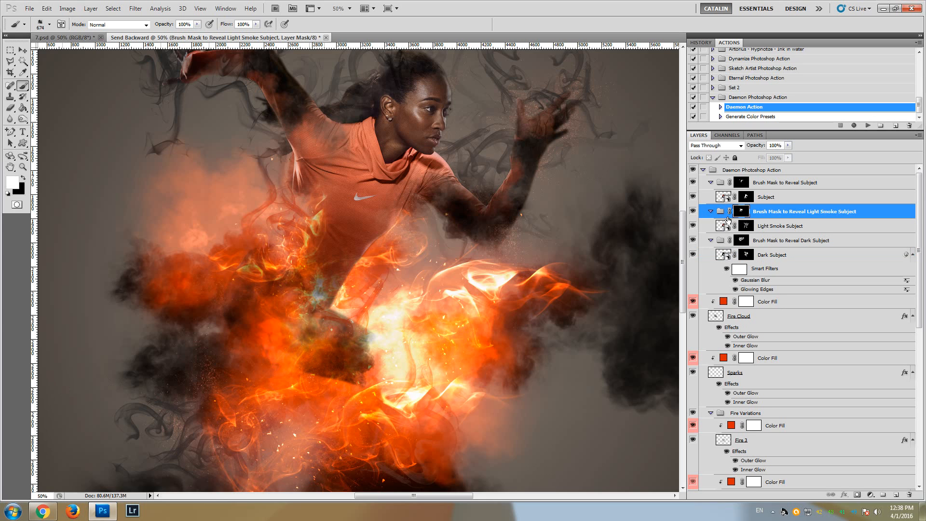
click(23, 179)
click(24, 178)
click(23, 179)
click(752, 180)
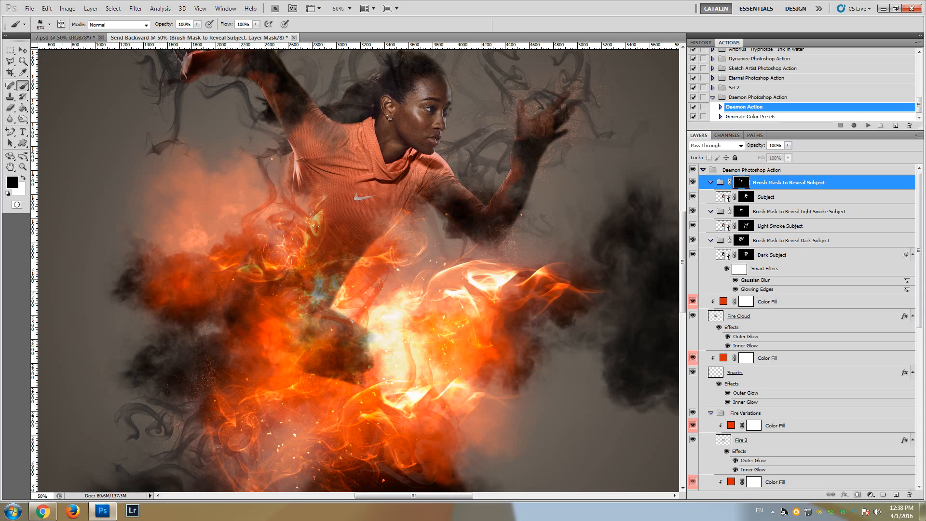
click(761, 213)
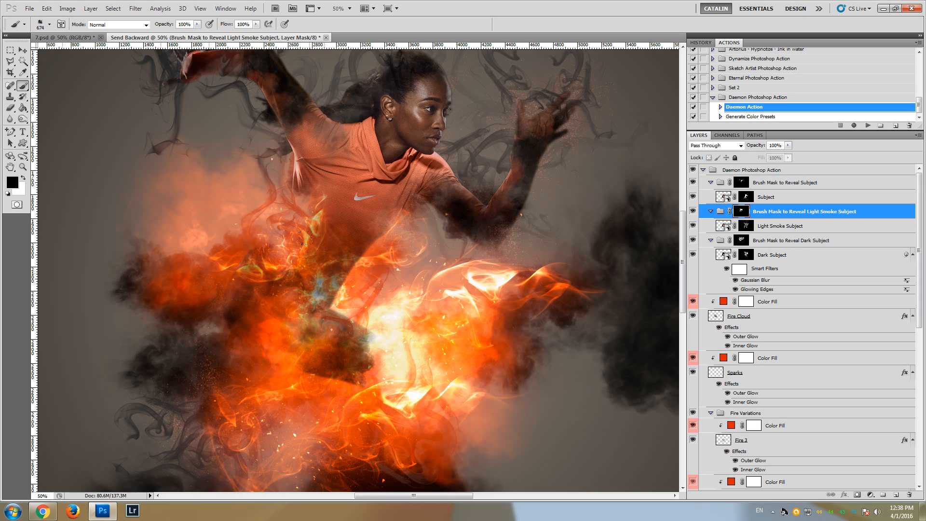
click(778, 241)
drag(278, 248, 290, 240)
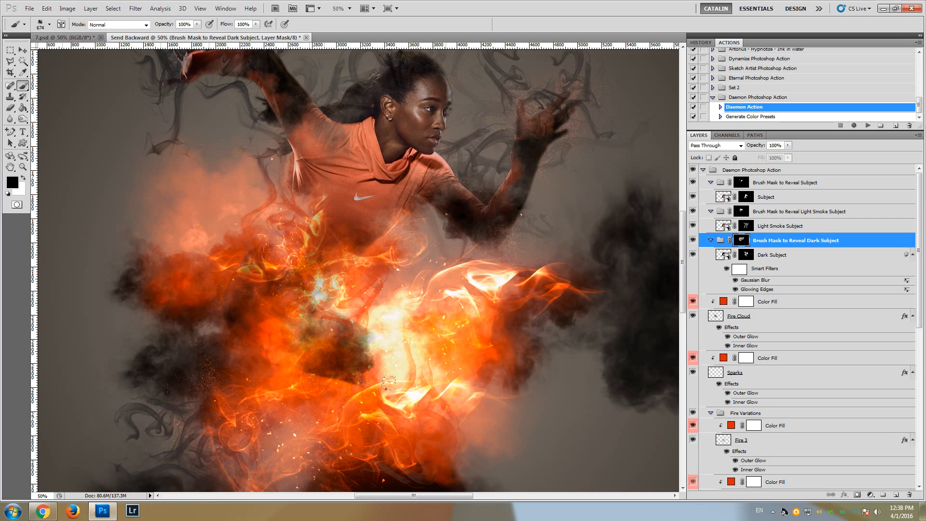
- Collapse the Daemon Photoshop Action group and review the whole composition at 33.3% zoom
mouse_move(681, 269)
mouse_down()
mouse_move(682, 281)
mouse_move(681, 263)
mouse_up()
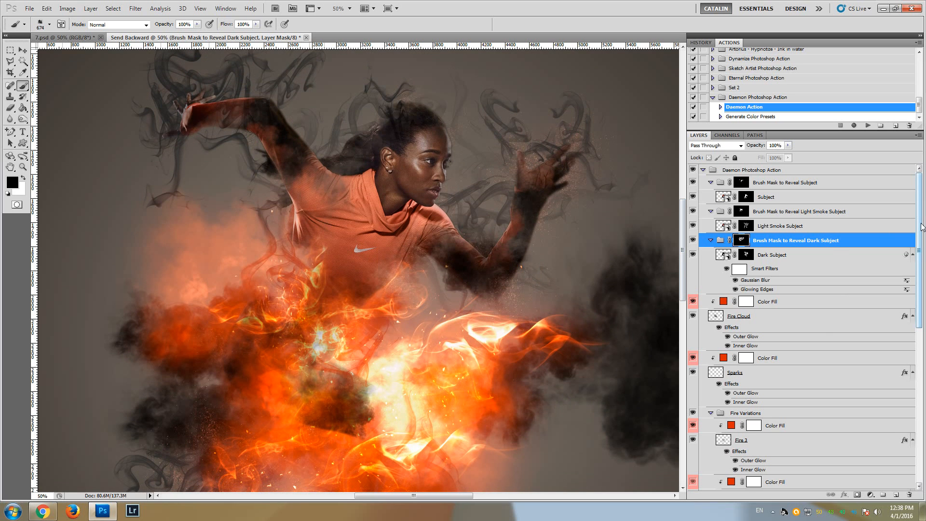
click(702, 170)
drag(682, 214, 689, 232)
key(z)
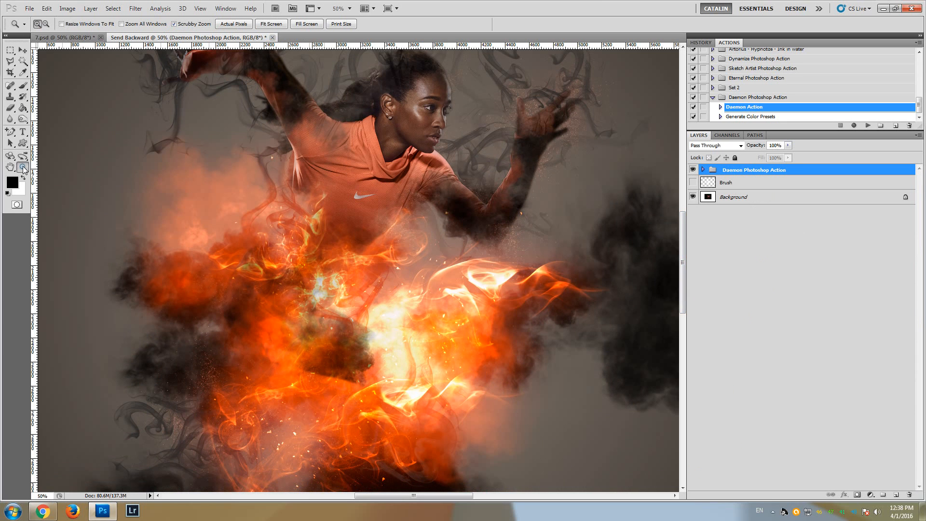
alt+click(353, 240)
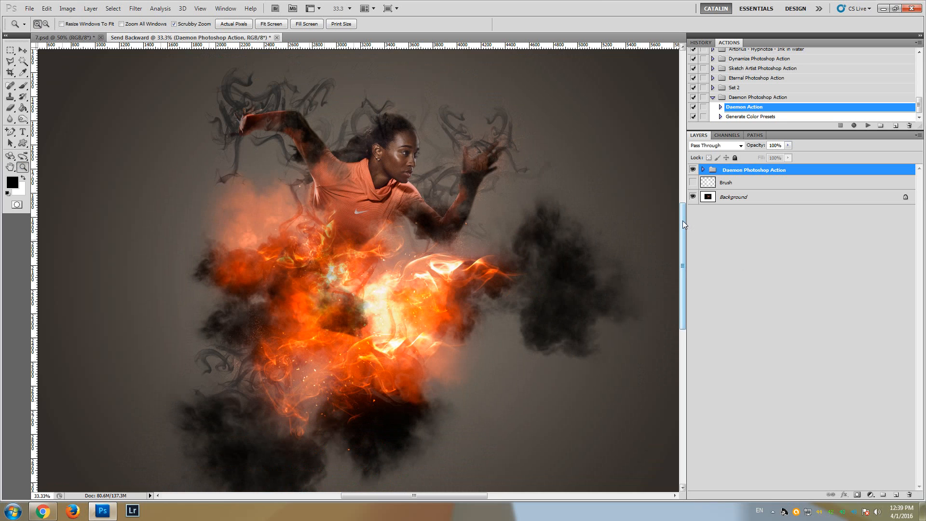
mouse_move(682, 221)
mouse_down()
mouse_move(687, 241)
mouse_move(683, 222)
mouse_up()
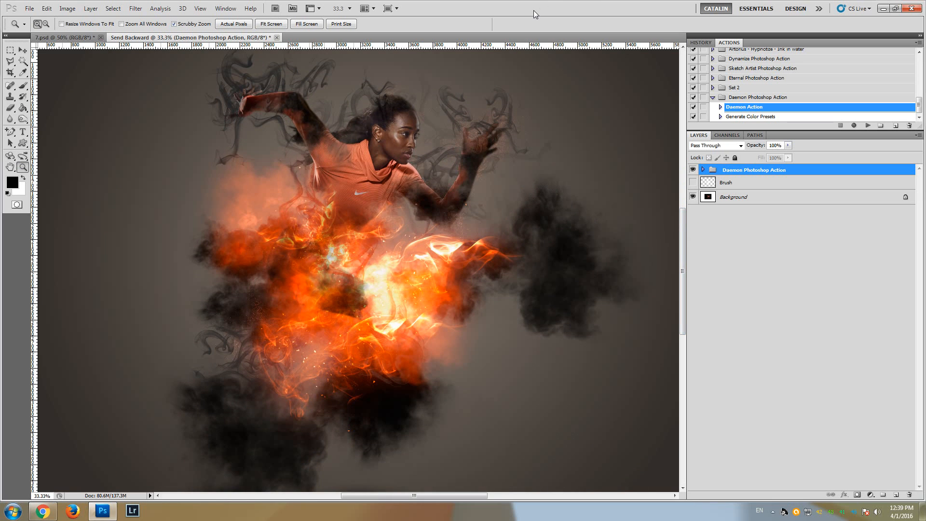
drag(682, 232, 683, 212)
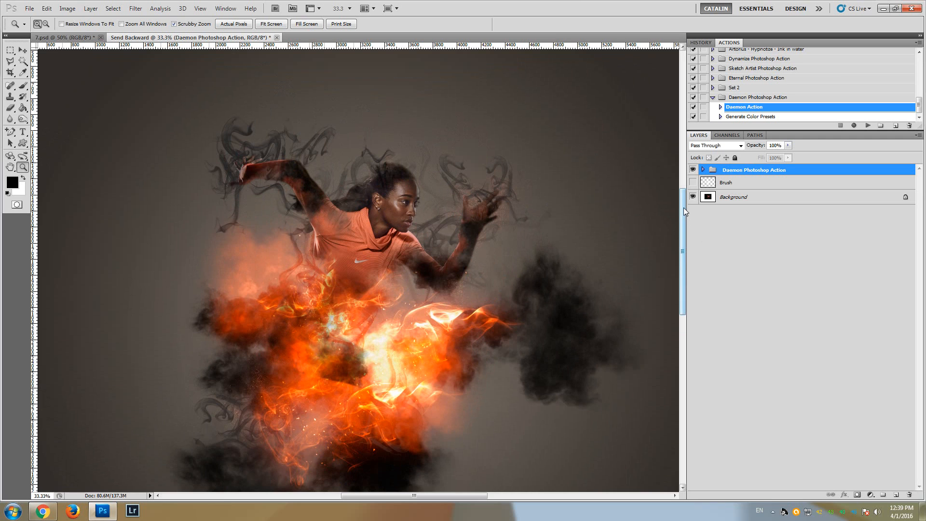
mouse_move(682, 210)
mouse_down()
mouse_move(682, 228)
mouse_move(681, 218)
mouse_up()
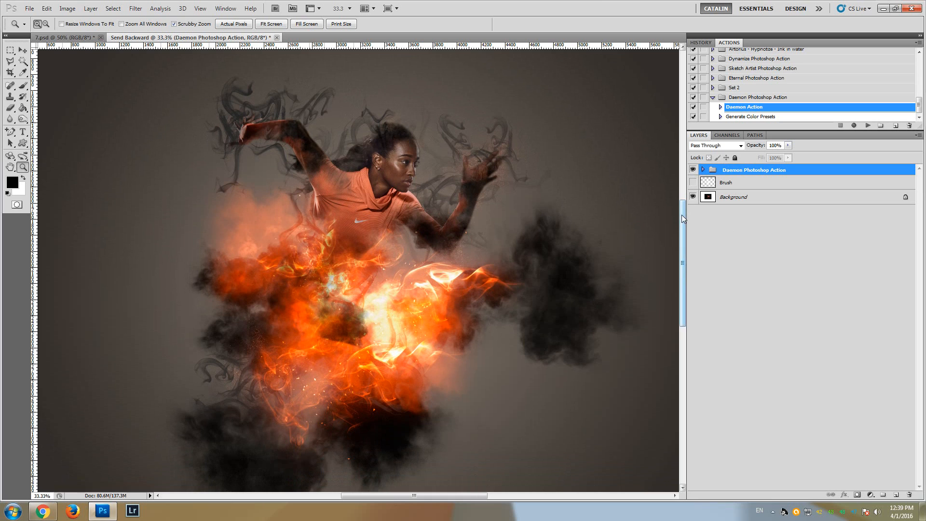
drag(683, 214, 682, 202)
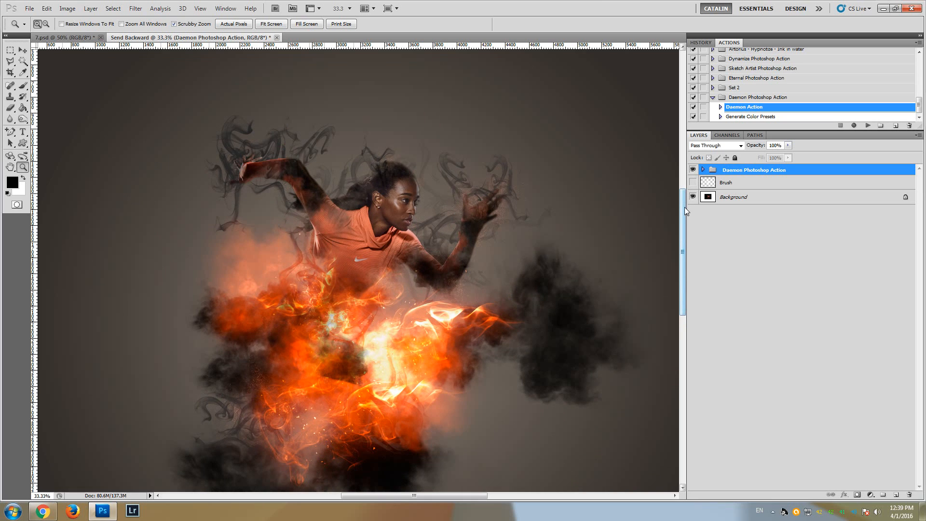
- Move the Shadow layer slightly down and left beneath the smoke, and set its opacity to 50%
drag(684, 207, 693, 255)
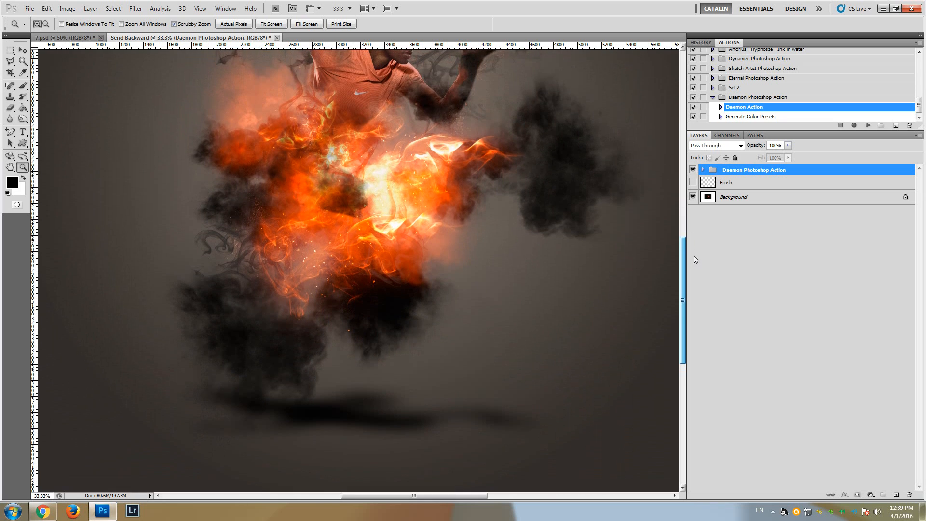
click(702, 170)
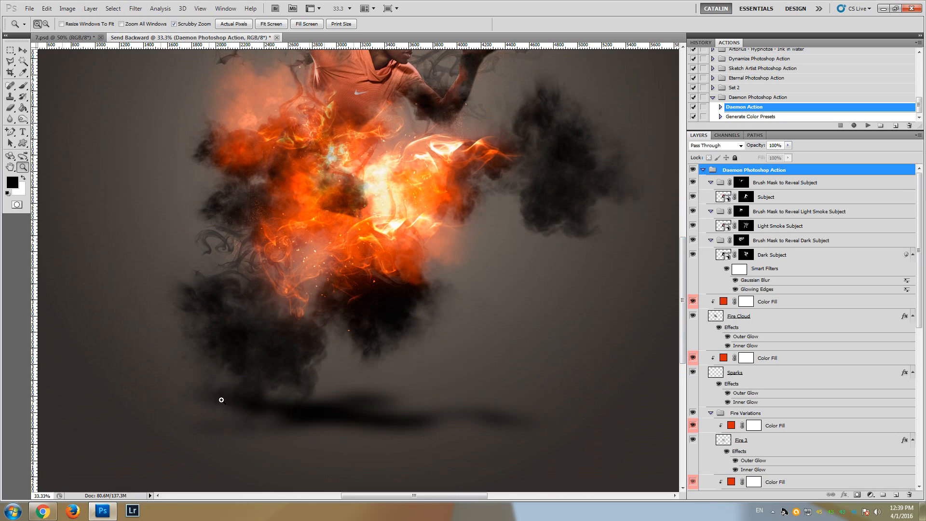
drag(918, 256, 924, 419)
click(789, 413)
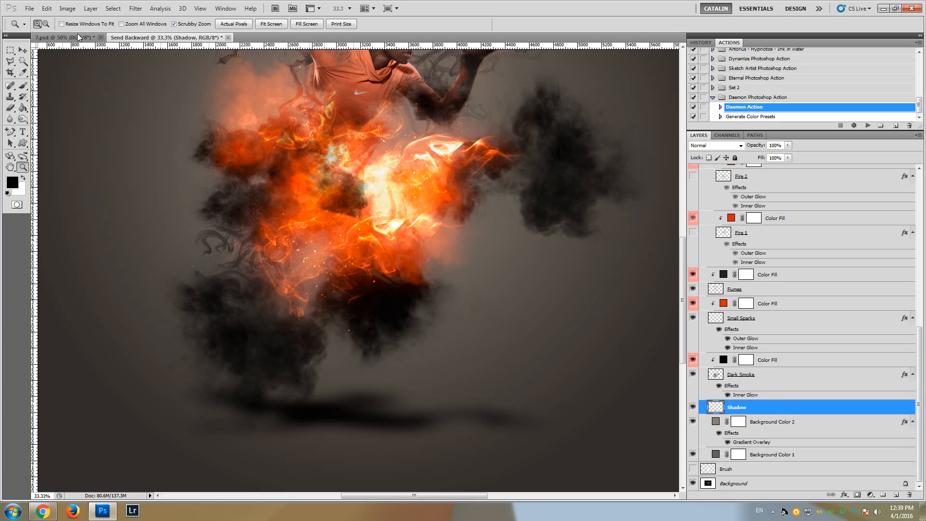
click(23, 50)
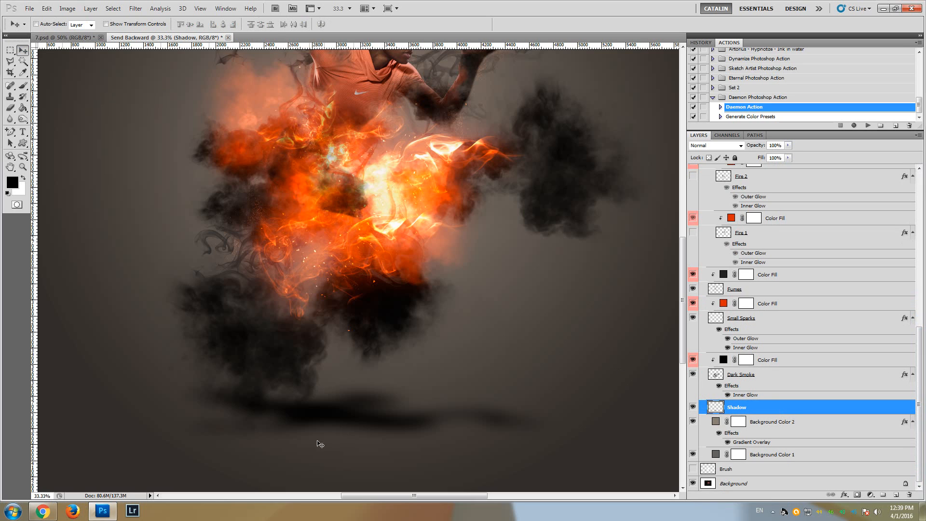
drag(312, 417, 297, 444)
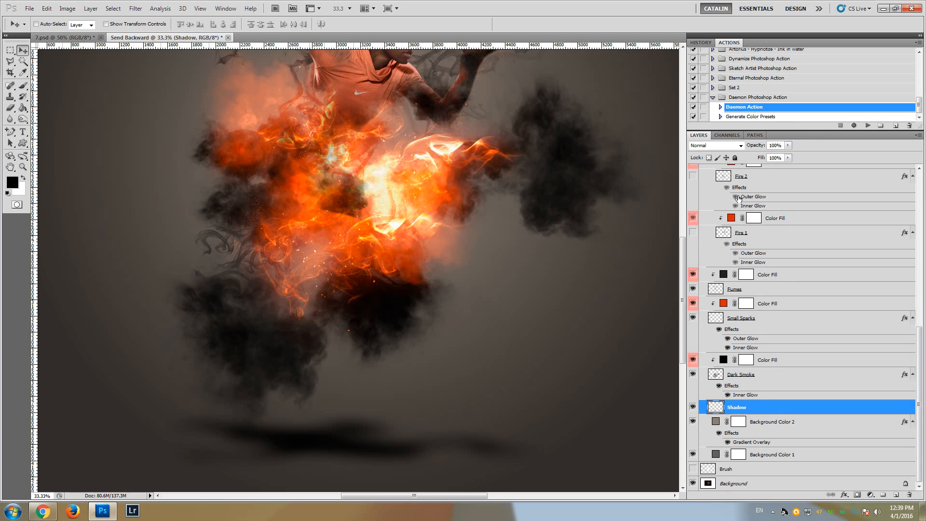
click(788, 145)
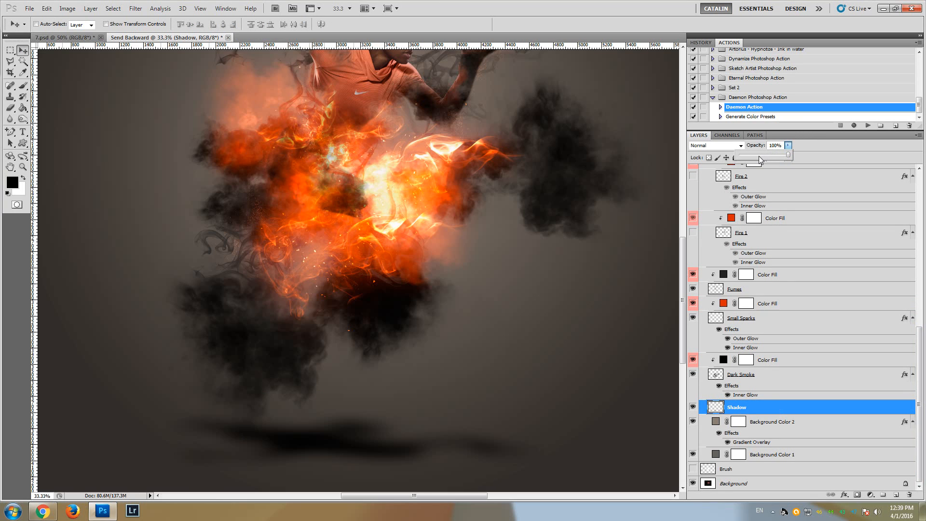
drag(760, 160, 765, 160)
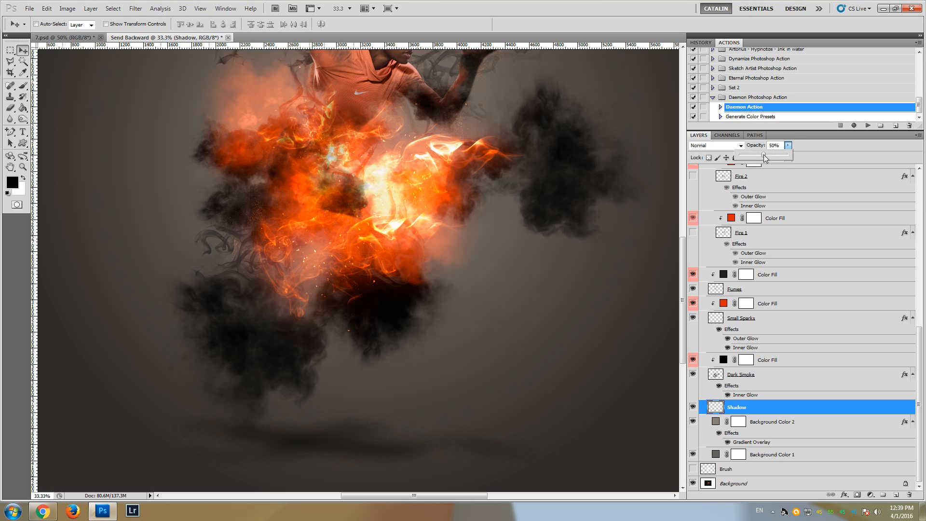
- Toggle the Fire Cloud layer's visibility off and on to examine its contribution to the composition
drag(681, 283, 687, 238)
drag(919, 404, 924, 229)
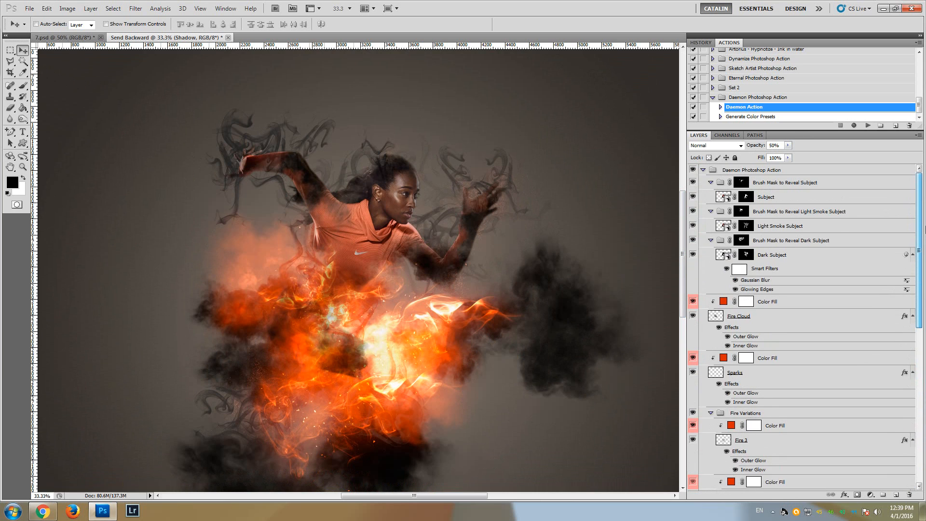
click(803, 183)
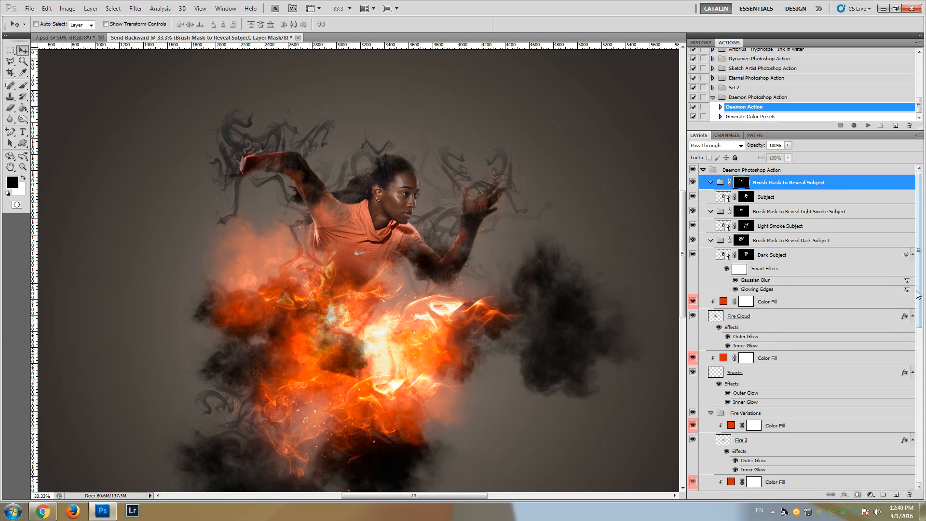
drag(922, 292, 923, 323)
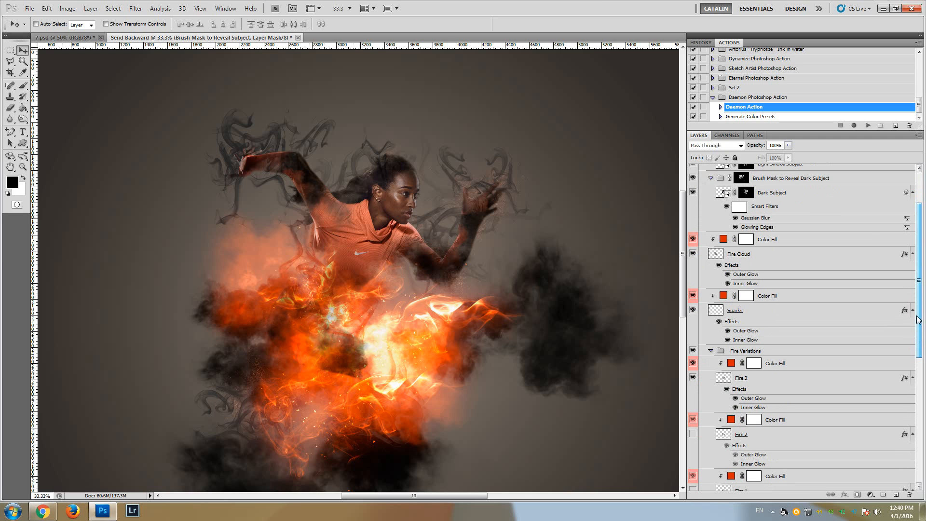
click(715, 255)
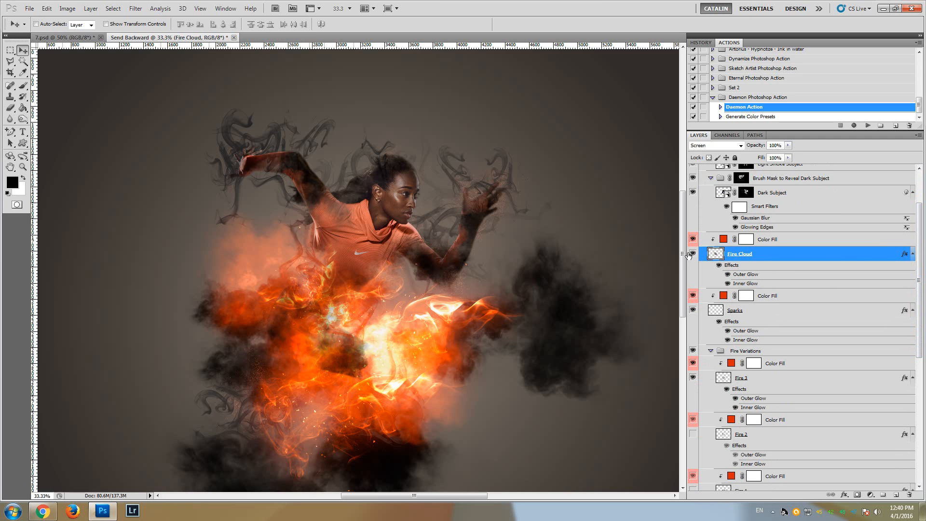
drag(683, 254, 683, 269)
click(694, 254)
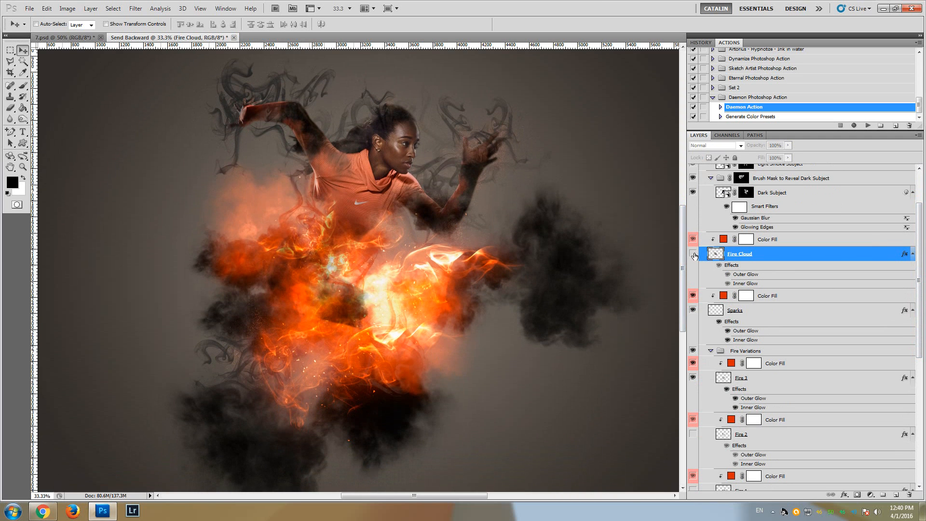
click(693, 255)
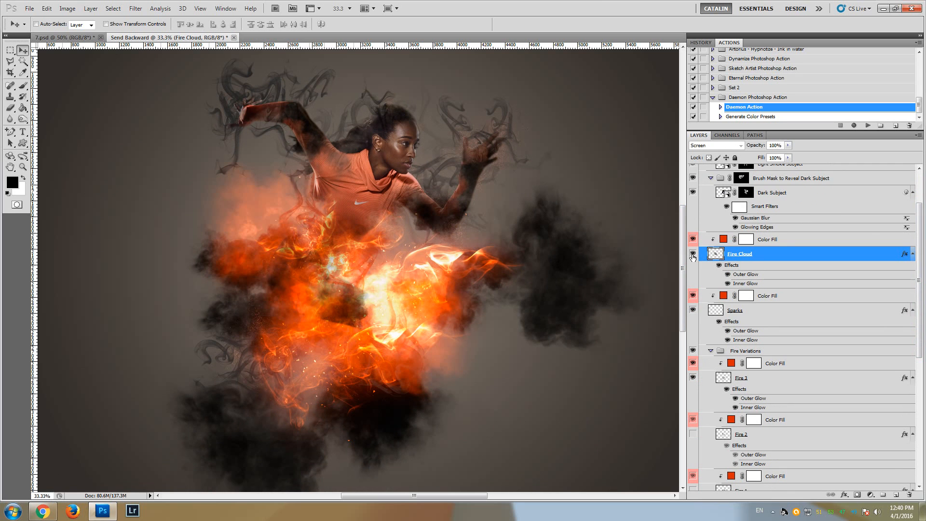
click(693, 255)
click(693, 256)
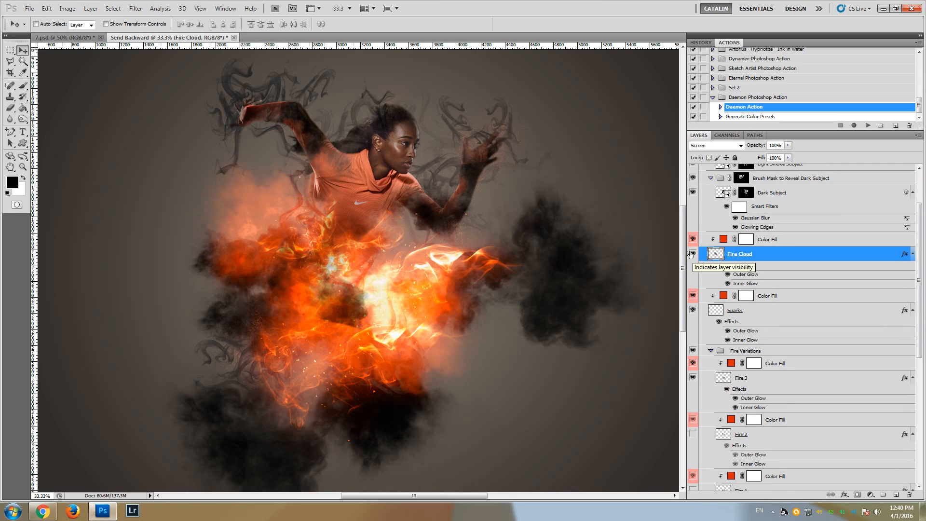
- Try blue, magenta and green in turn for the Color Fill clipped to the Fire Cloud layer, and discard the changes
click(723, 241)
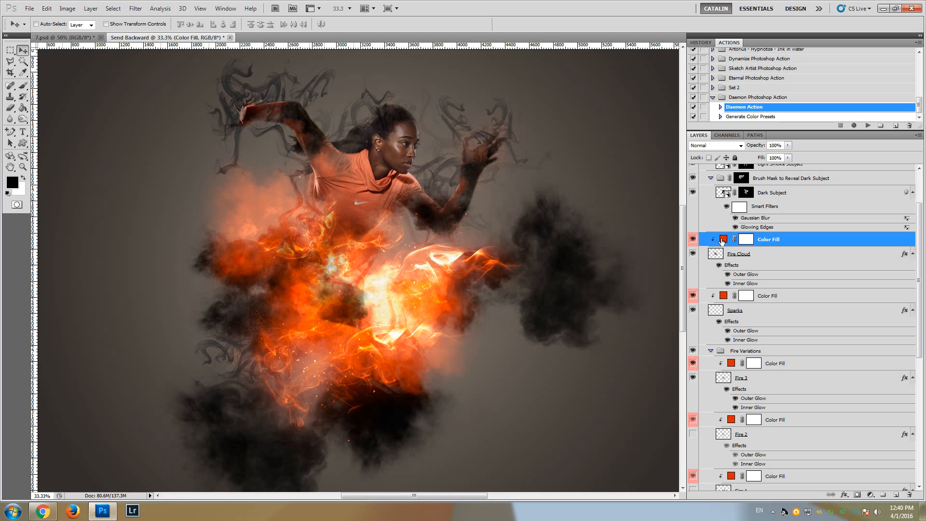
double_click(723, 240)
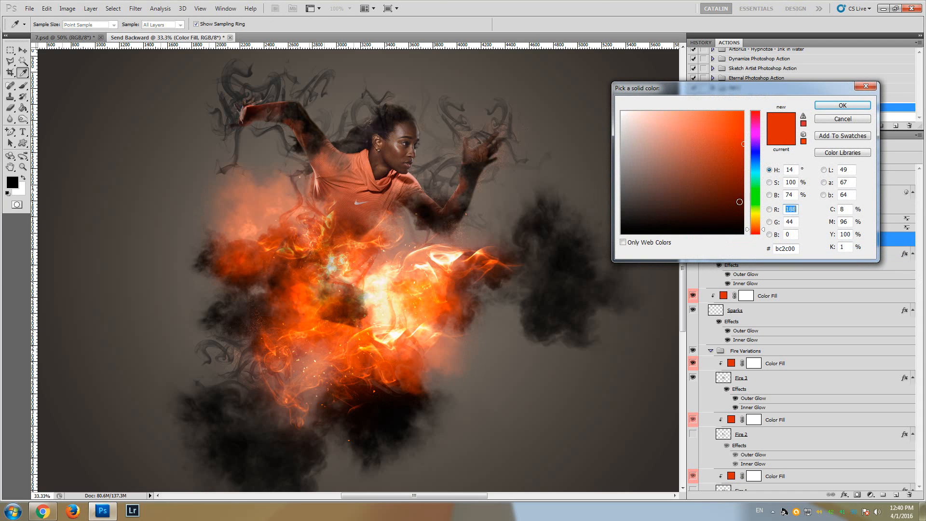
click(755, 163)
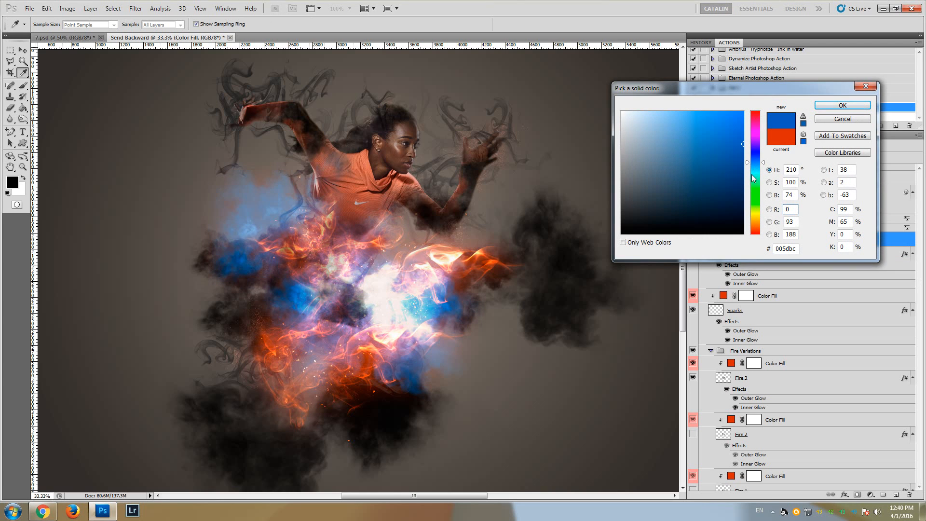
click(757, 221)
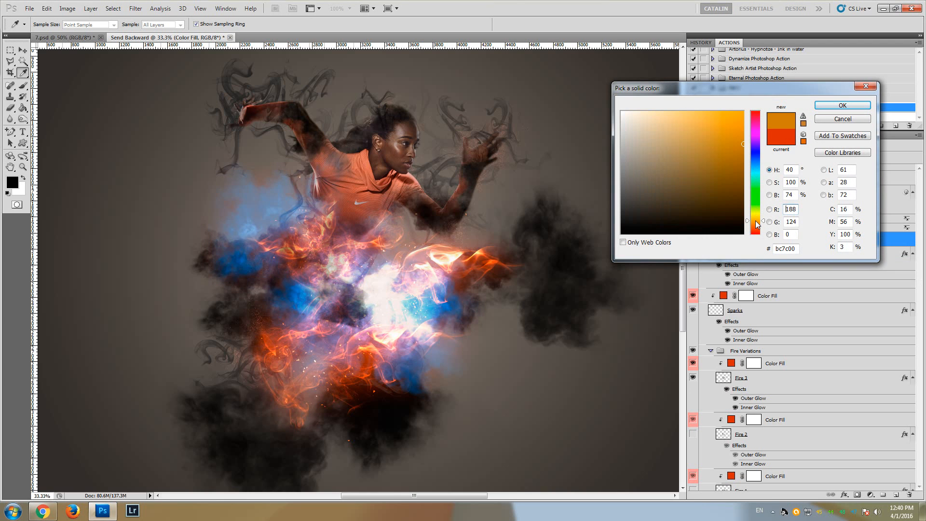
click(756, 230)
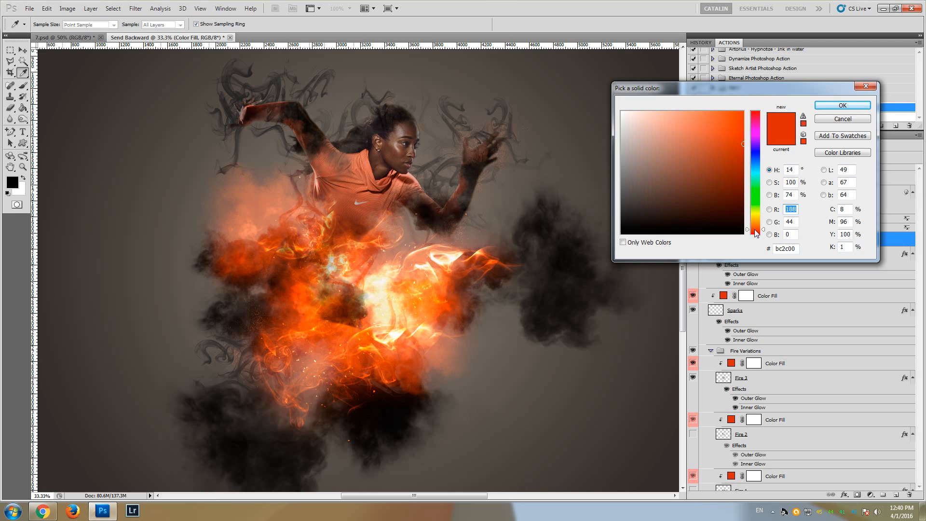
click(753, 136)
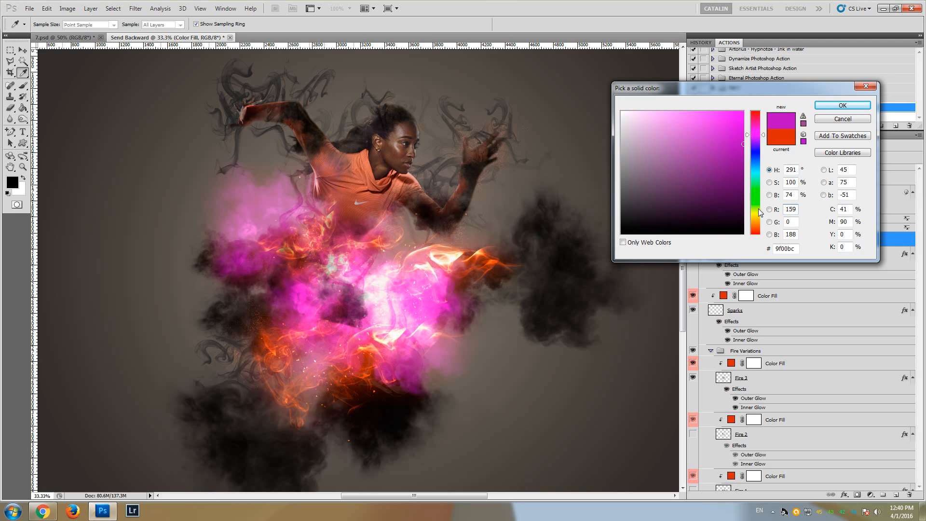
click(756, 191)
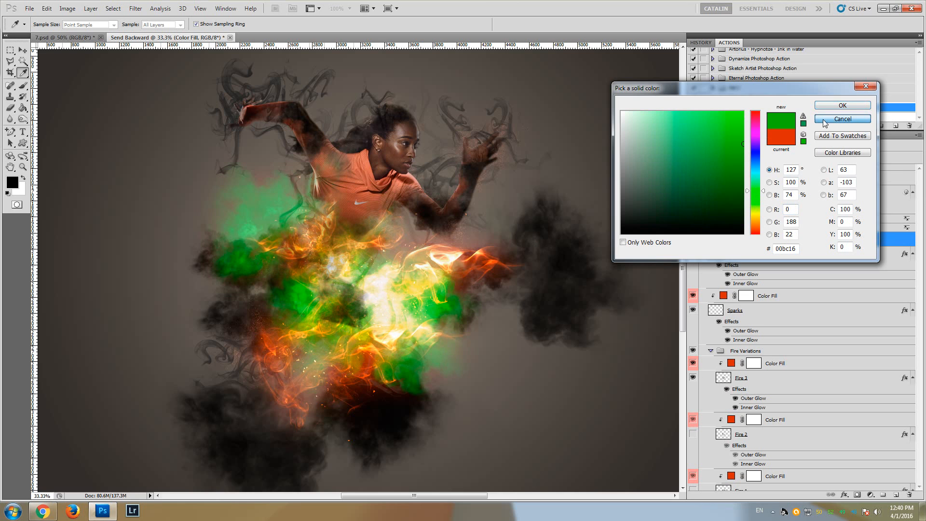
click(826, 119)
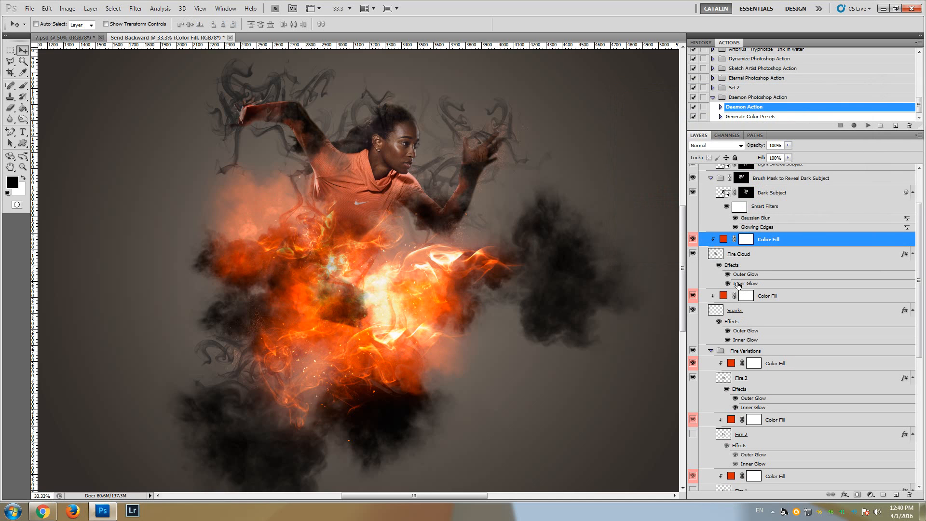
- Toggle the Sparks layer's visibility off and on to examine its effect on the fire
scroll(752, 263, down, 1)
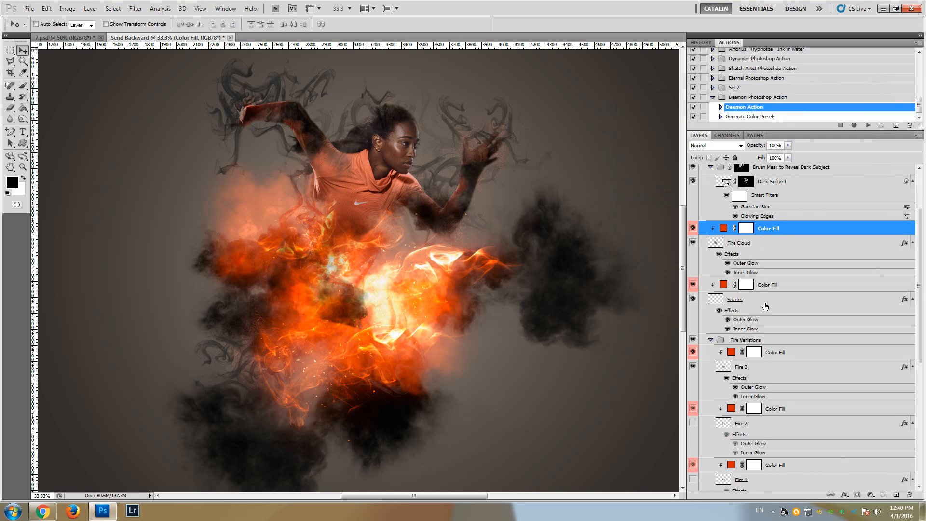
scroll(765, 311, down, 1)
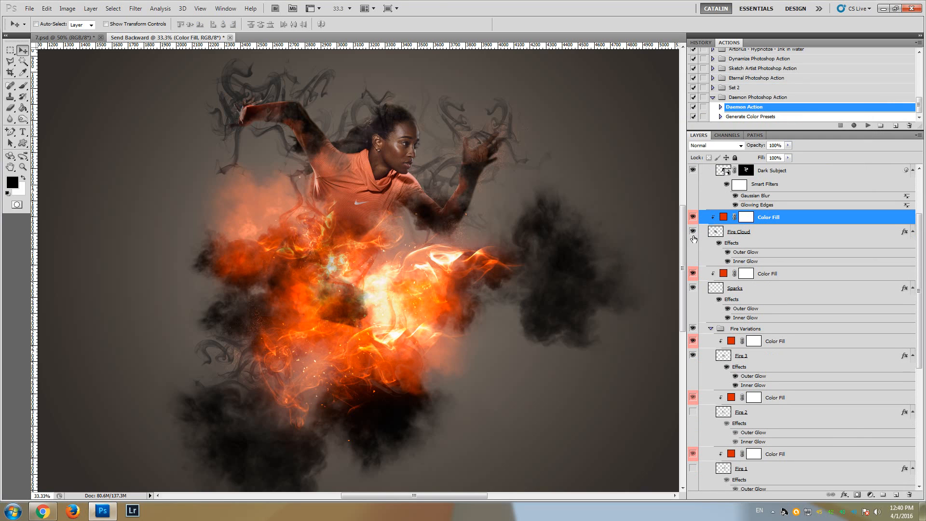
click(693, 288)
click(693, 288)
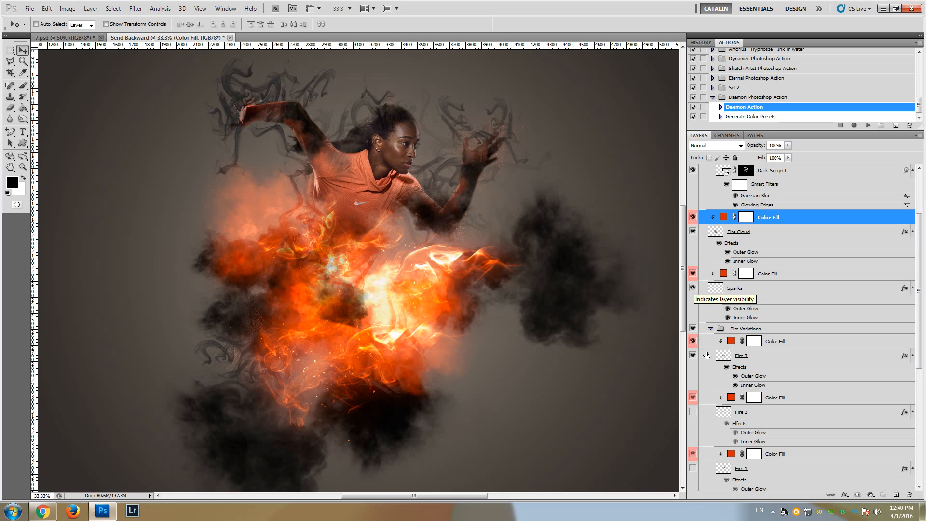
- Hide the Fire 3 layer in the Fire Variations group, and preview Fire 2 before hiding it again
scroll(800, 342, down, 1)
click(744, 310)
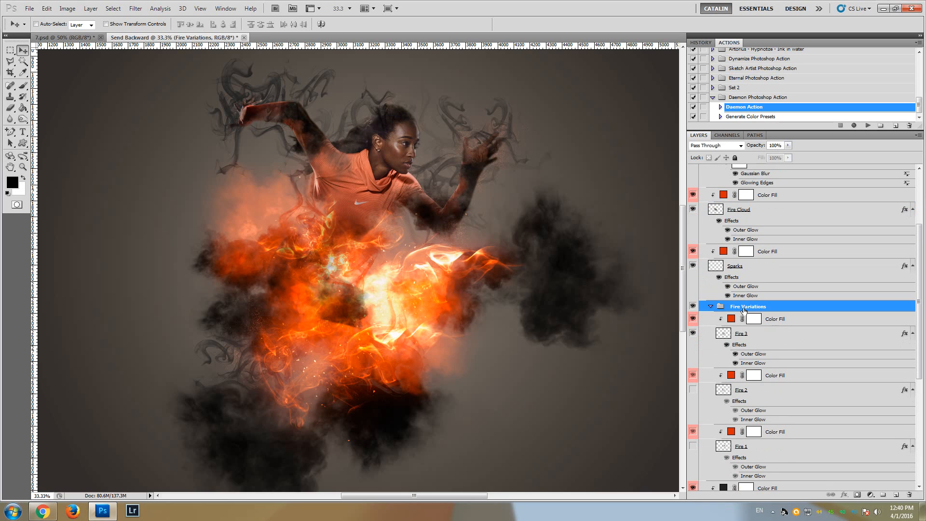
scroll(746, 309, down, 2)
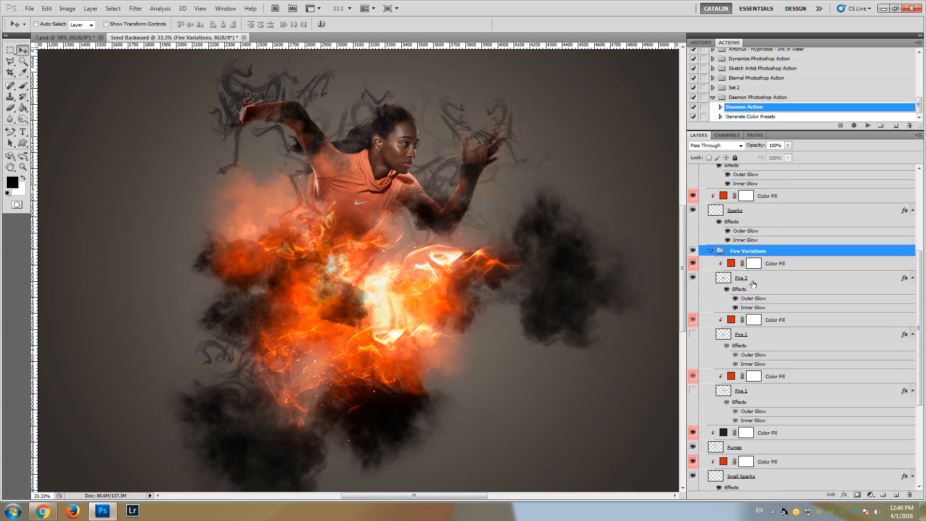
click(756, 337)
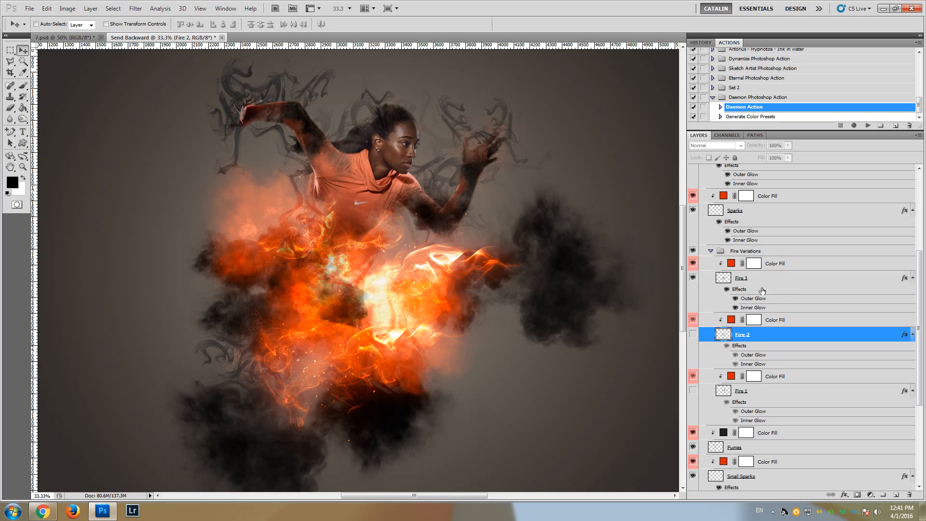
click(693, 279)
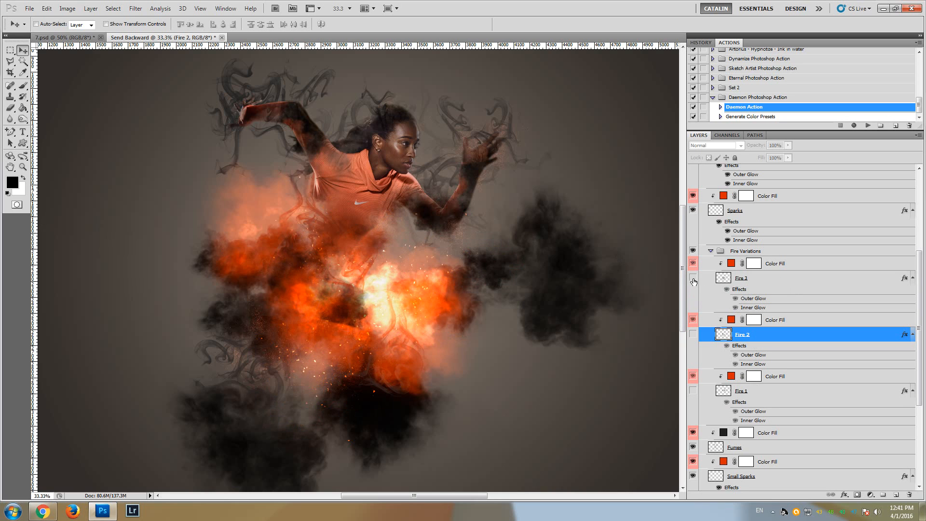
click(694, 336)
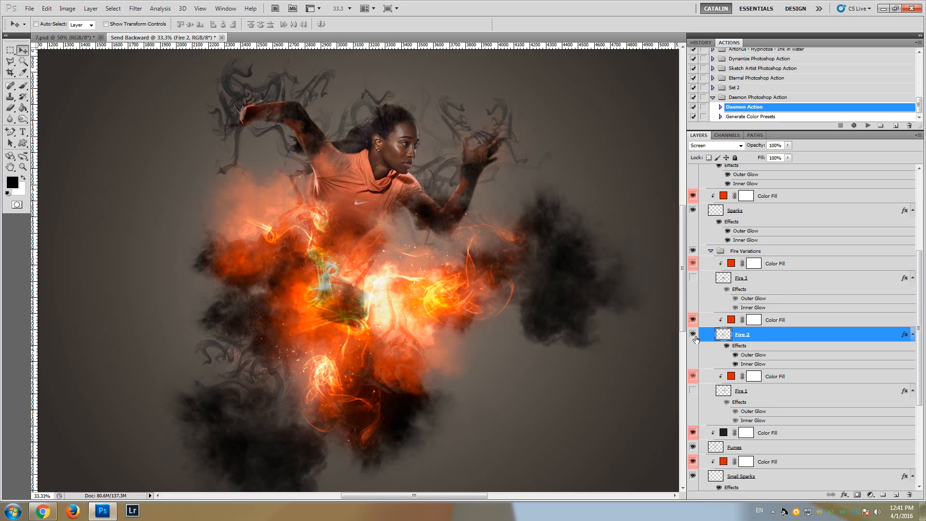
click(693, 336)
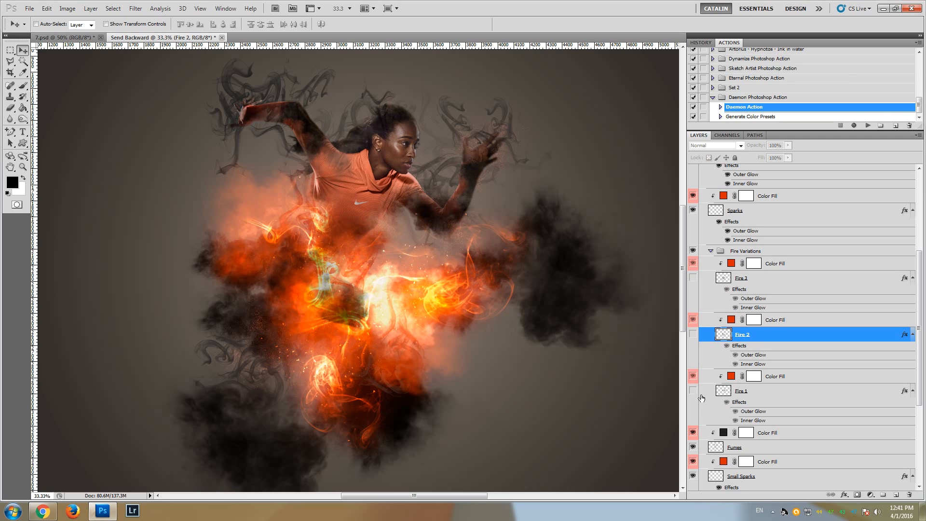
- Compare the image with and without the Fire 1 layer, and leave that fire variation visible
click(692, 391)
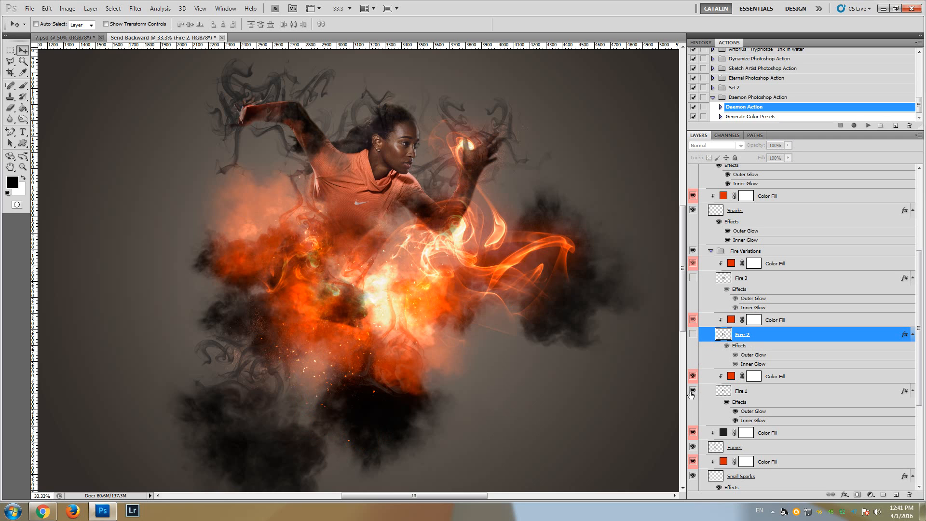
click(693, 391)
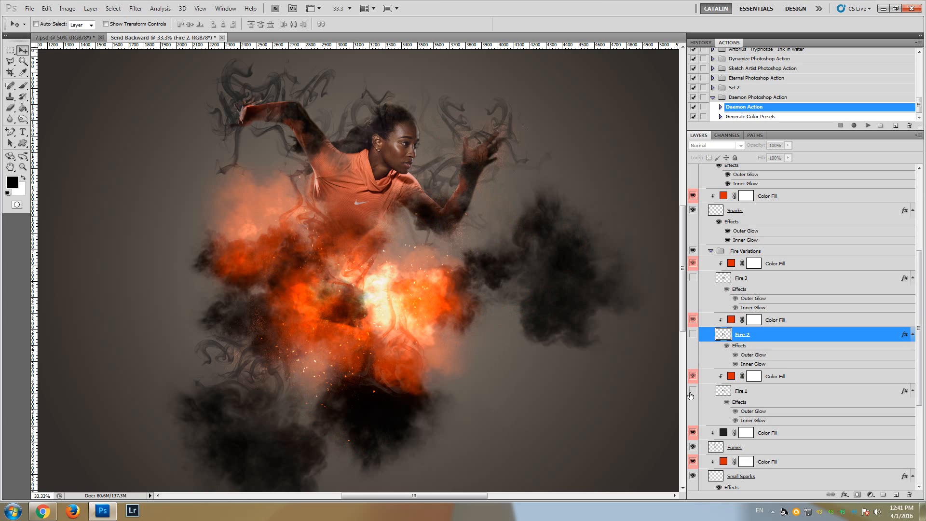
click(691, 394)
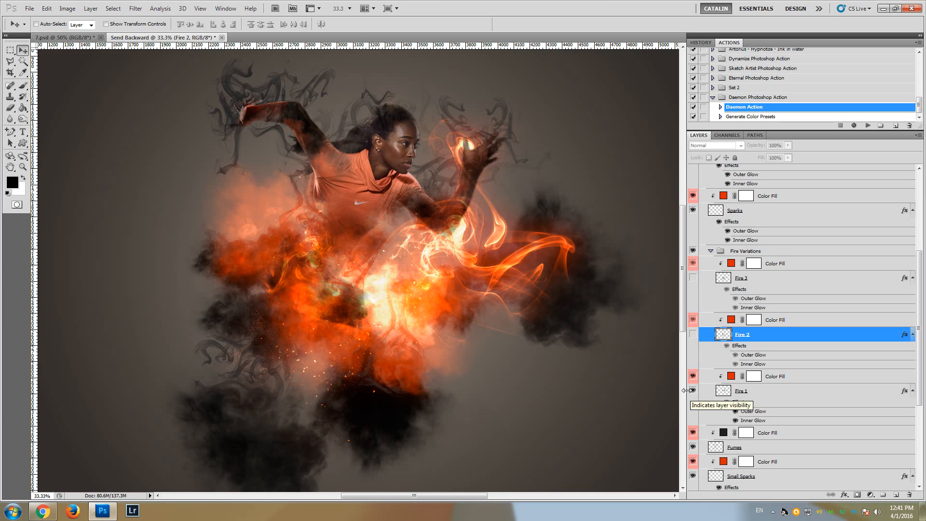
drag(684, 277, 685, 262)
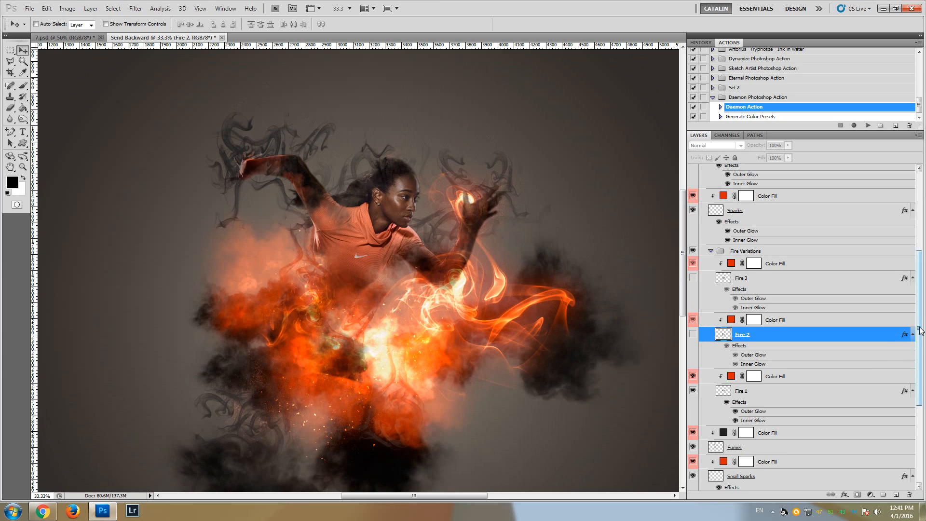
- Move the Subject, Light Smoke Subject and Dark Subject mask groups with their layers directly below the Fire 1 layer in the Fire Variations group
drag(920, 329, 916, 309)
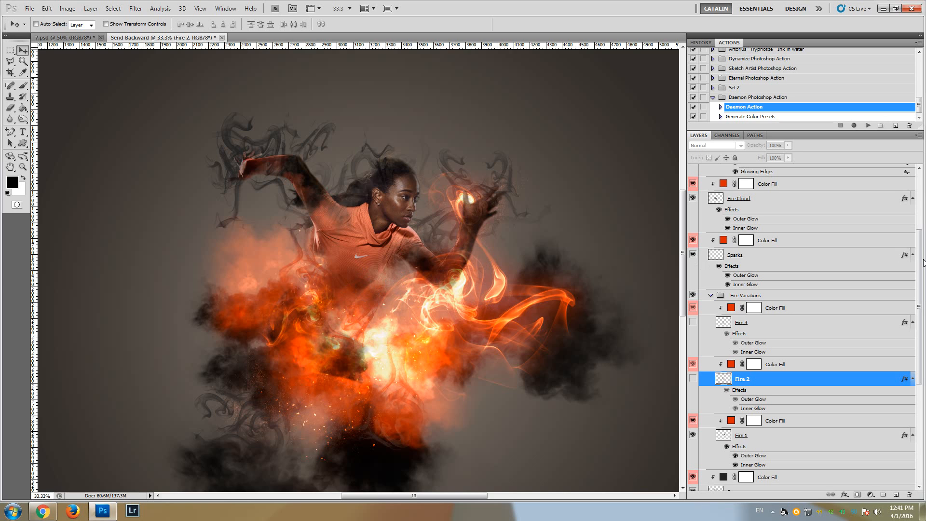
drag(921, 262, 920, 203)
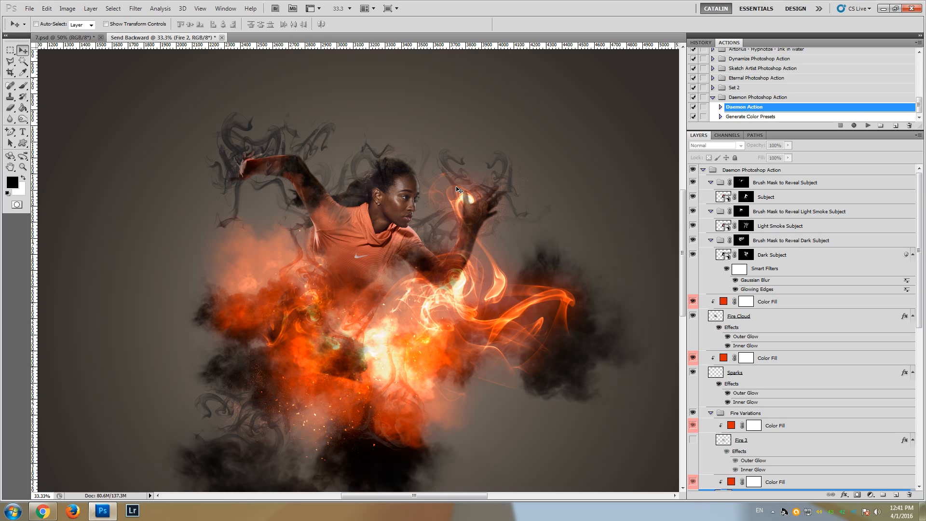
click(768, 184)
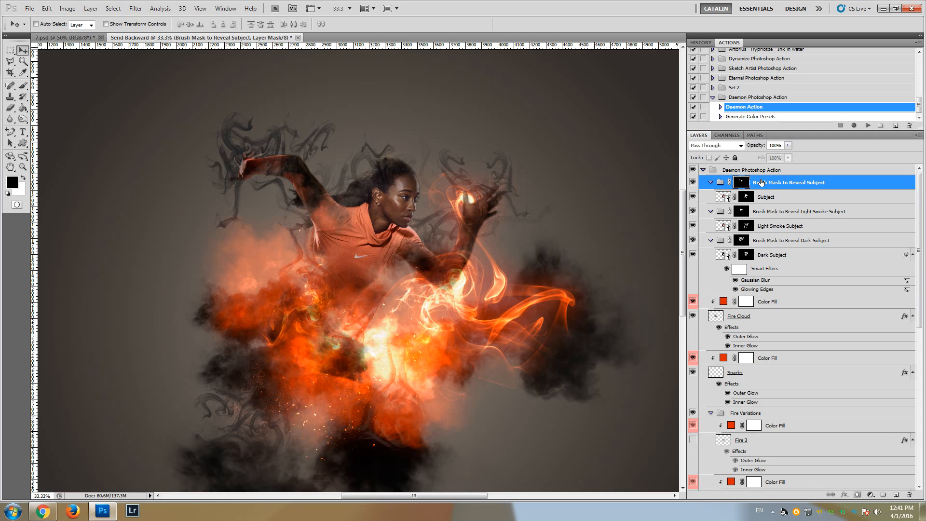
shift+click(773, 256)
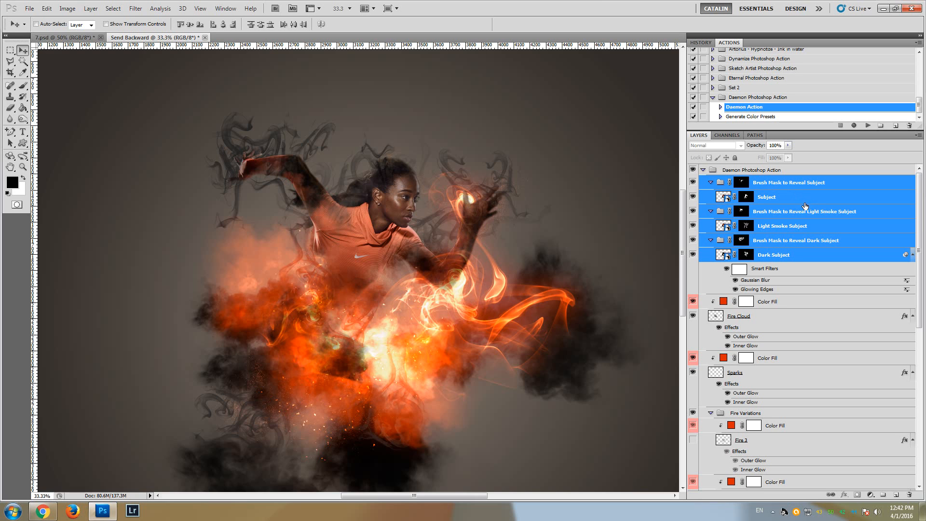
drag(775, 257, 822, 385)
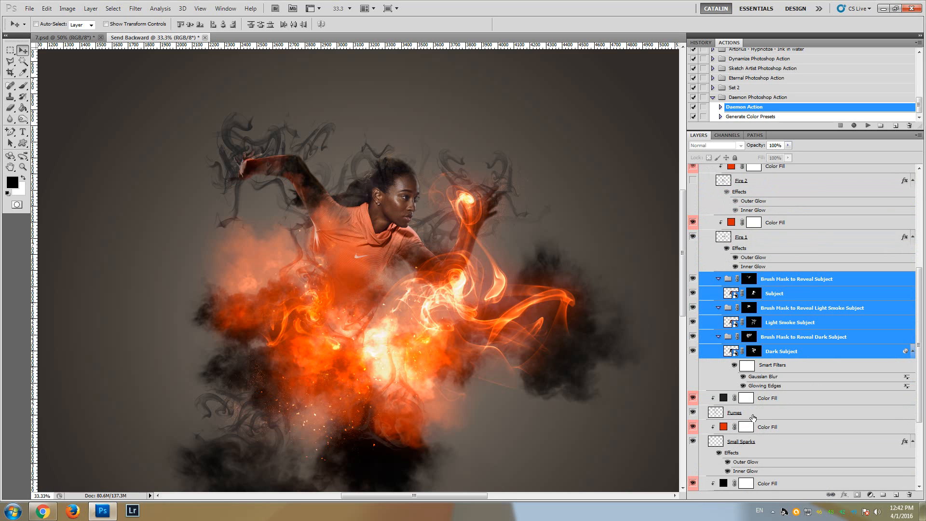
mouse_move(685, 280)
mouse_down()
mouse_move(686, 304)
mouse_move(681, 288)
mouse_up()
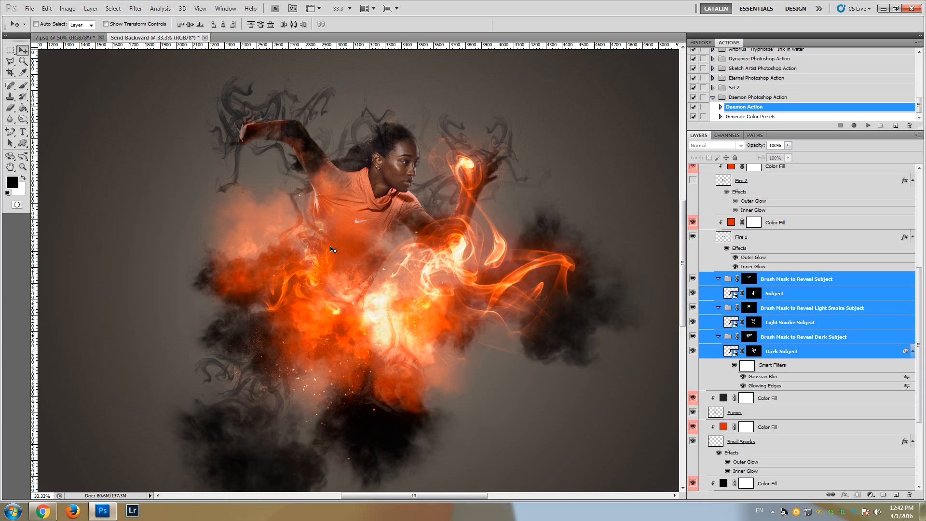
drag(682, 237, 684, 241)
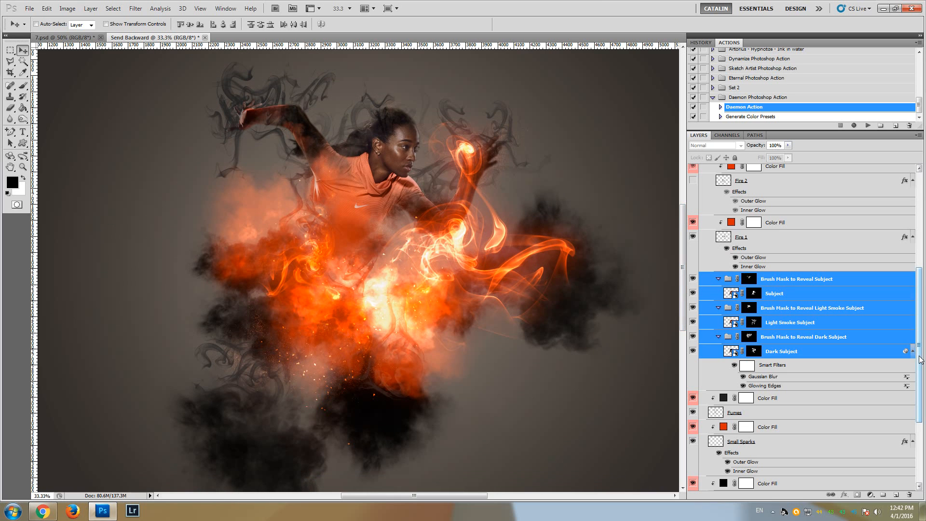
- Hide the Fire 1 layer, and preview the Fire 2 and Fire 3 variations one at a time before hiding them again
drag(922, 357, 922, 277)
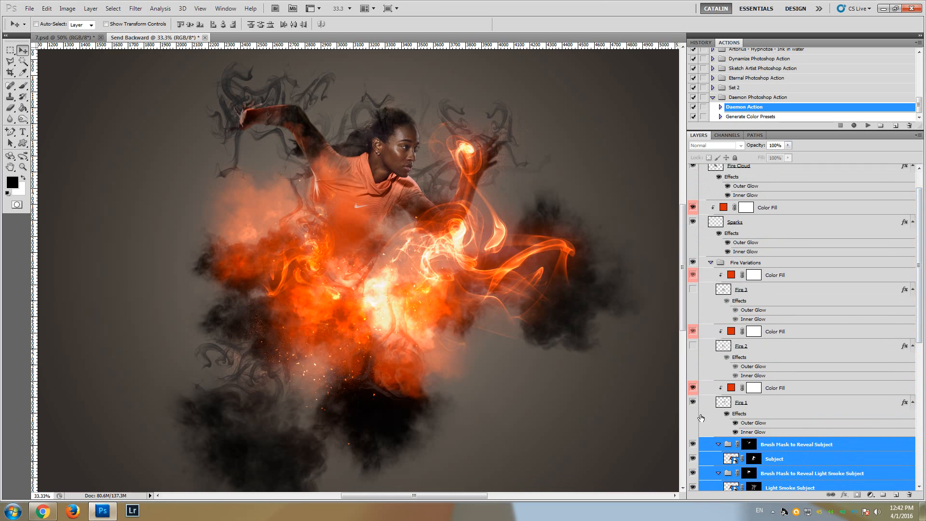
click(767, 350)
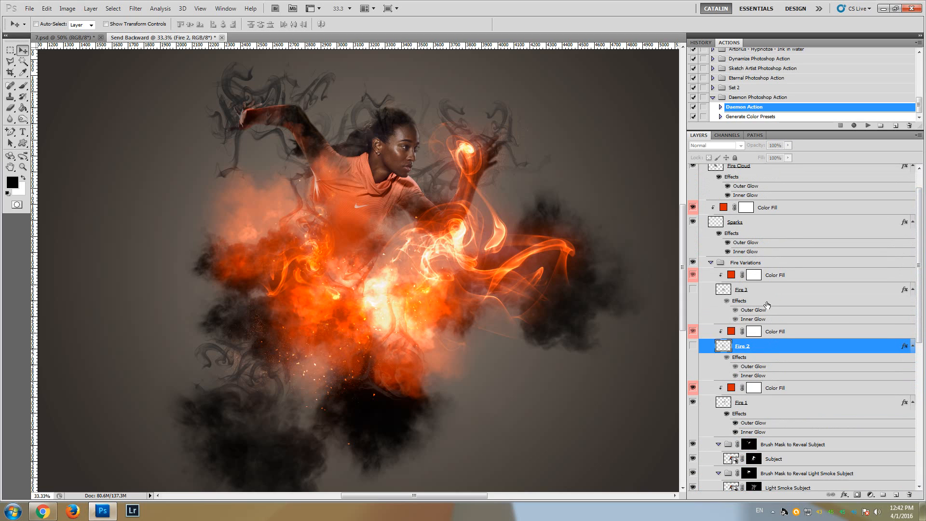
click(754, 292)
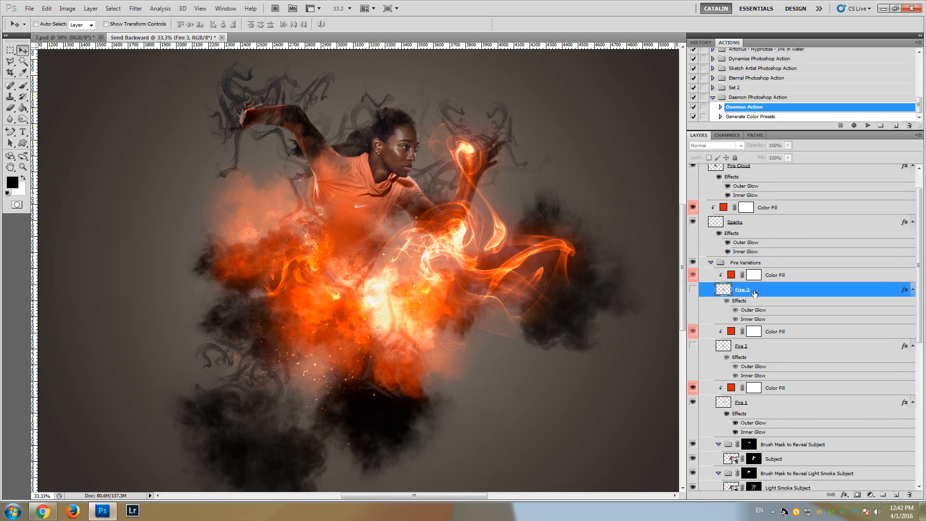
click(773, 352)
click(766, 406)
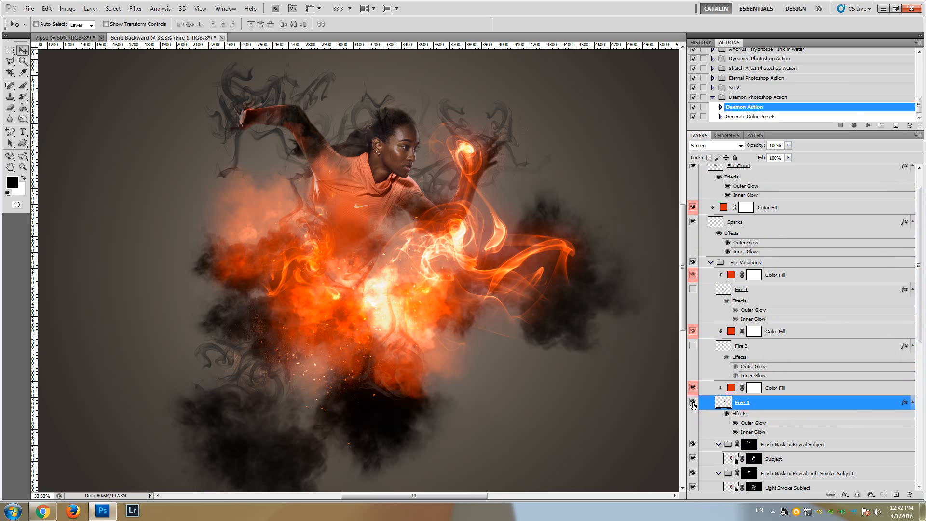
click(692, 403)
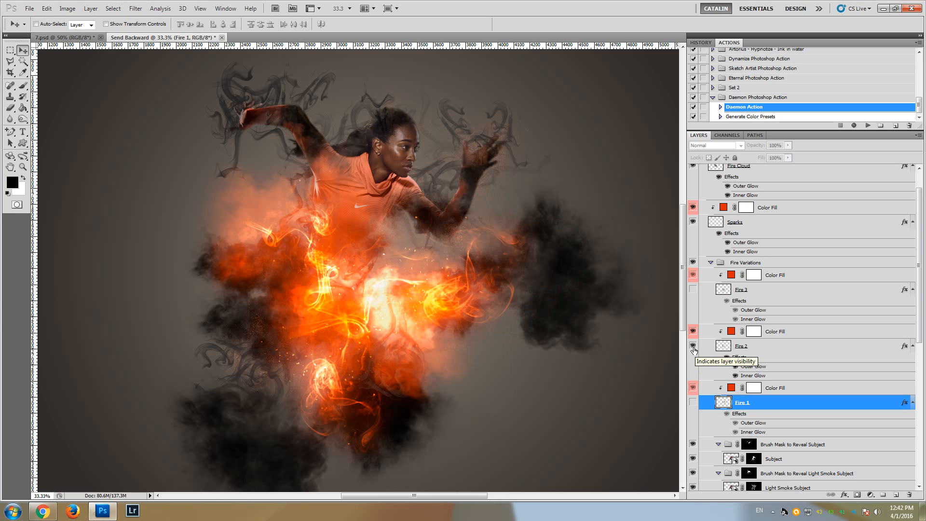
click(693, 347)
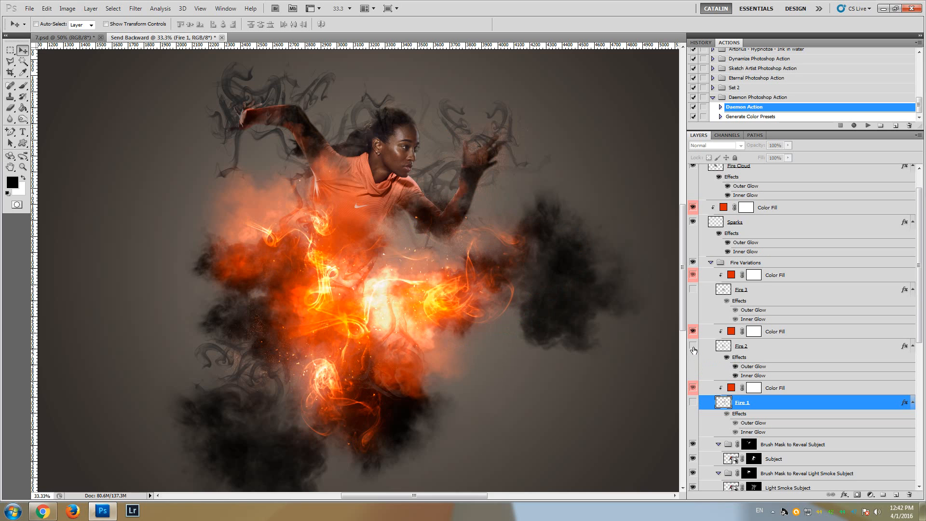
click(693, 289)
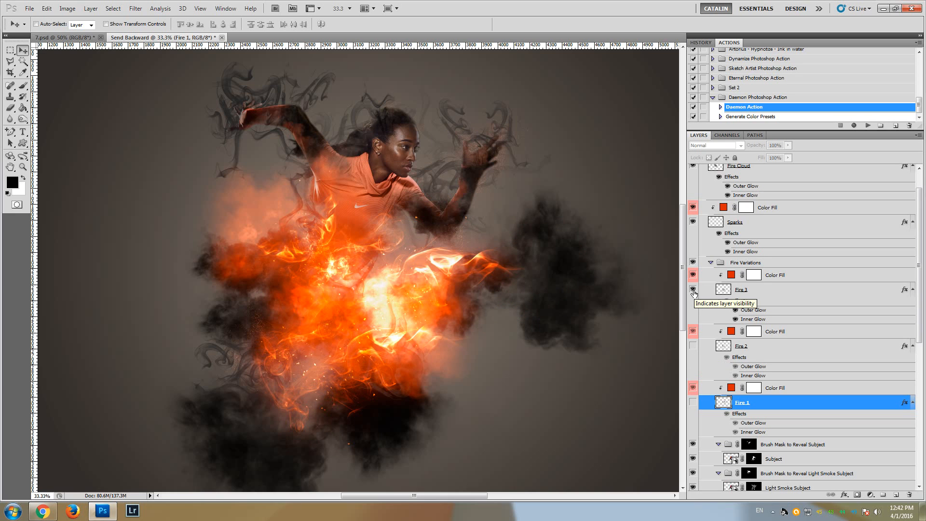
click(693, 289)
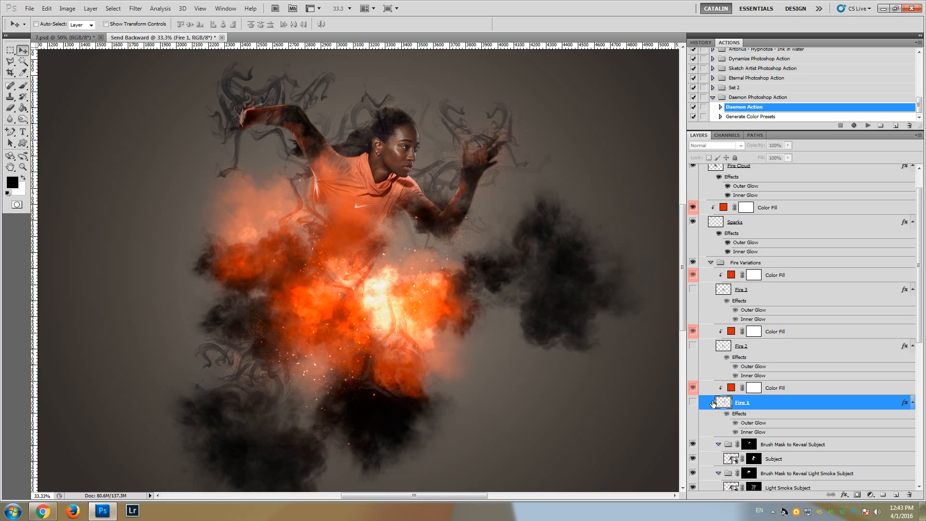
- Show the Fire 2 layer and move its flames up over the runner's arms and torso
click(693, 346)
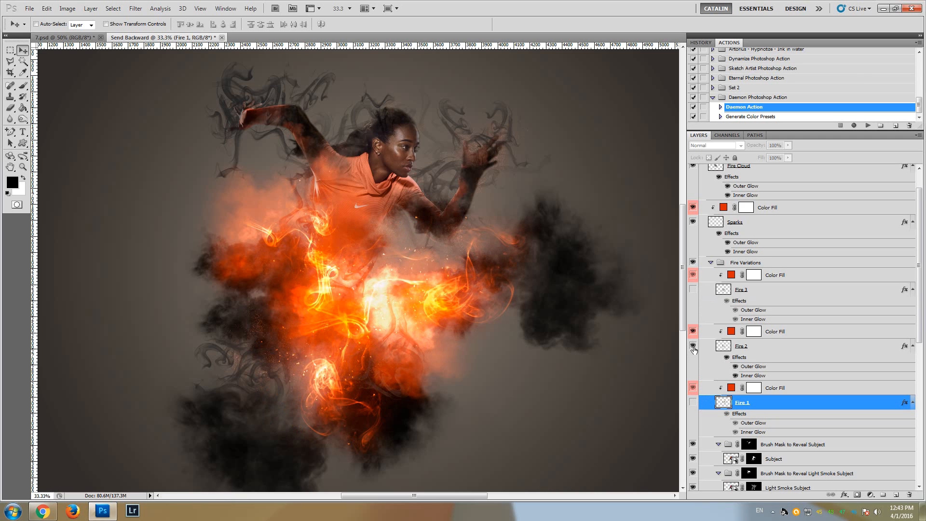
click(757, 352)
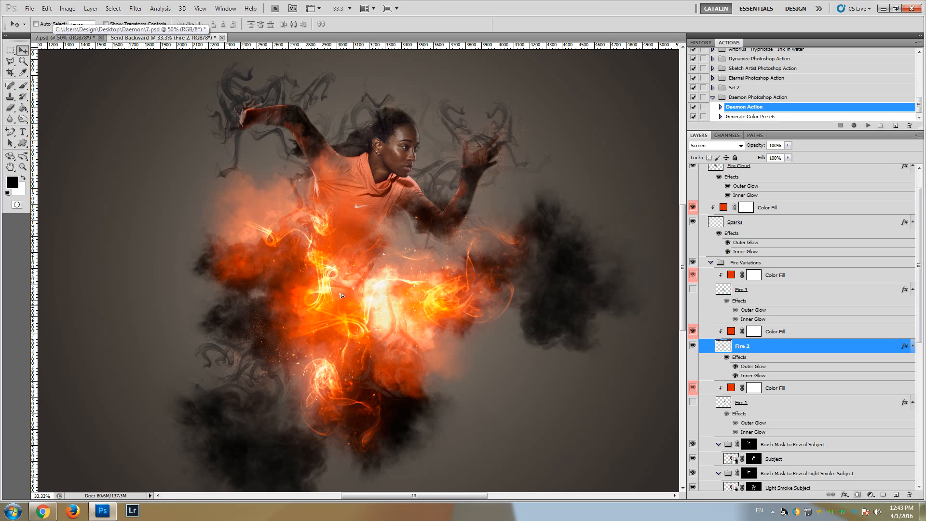
drag(341, 295, 310, 281)
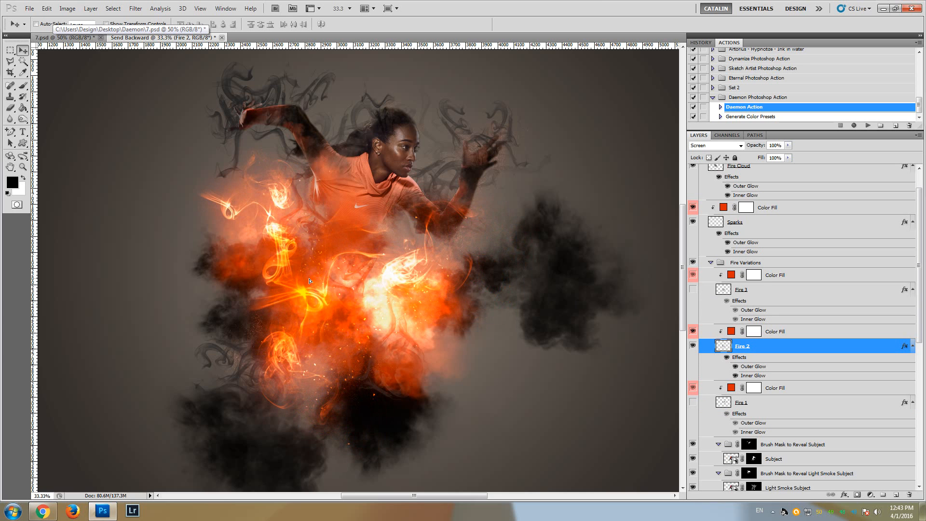
drag(328, 231, 347, 233)
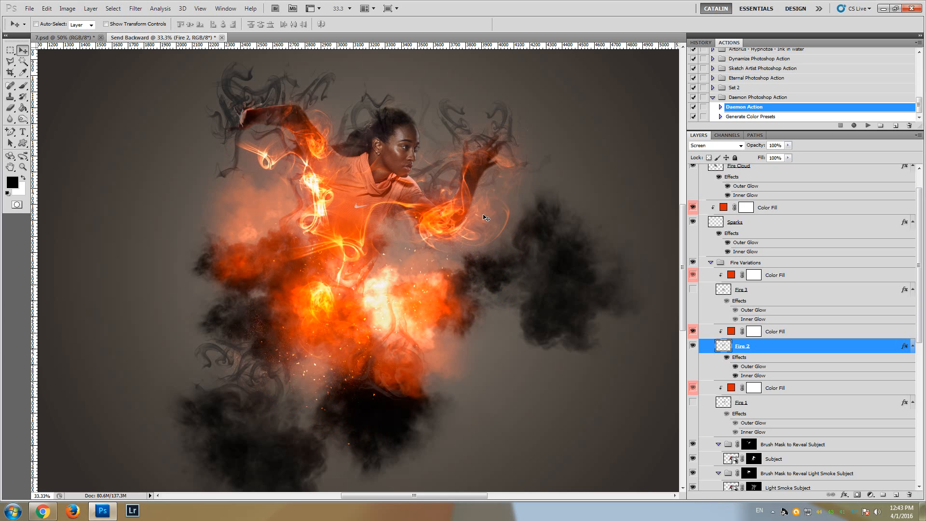
- Toggle the Fumes layer's visibility off and on to examine the dark swirls around the runner
scroll(437, 299, down, 1)
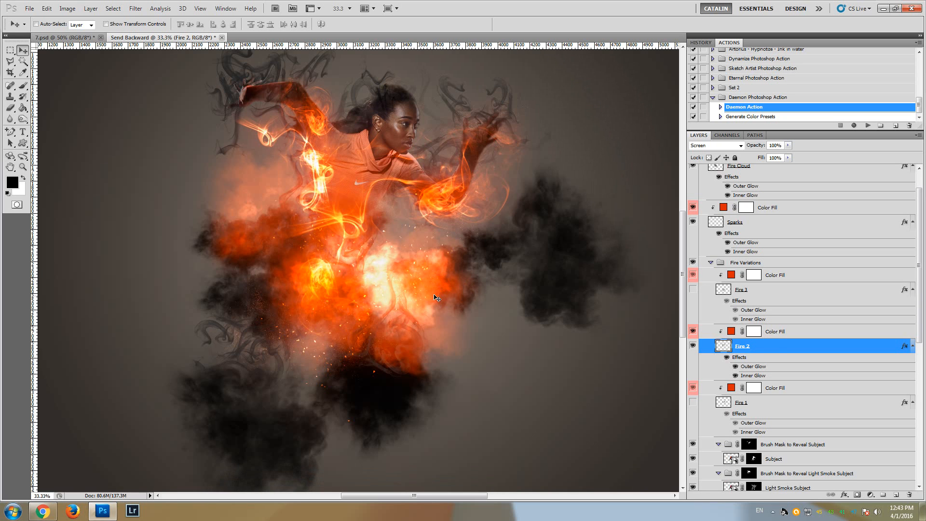
scroll(724, 319, down, 3)
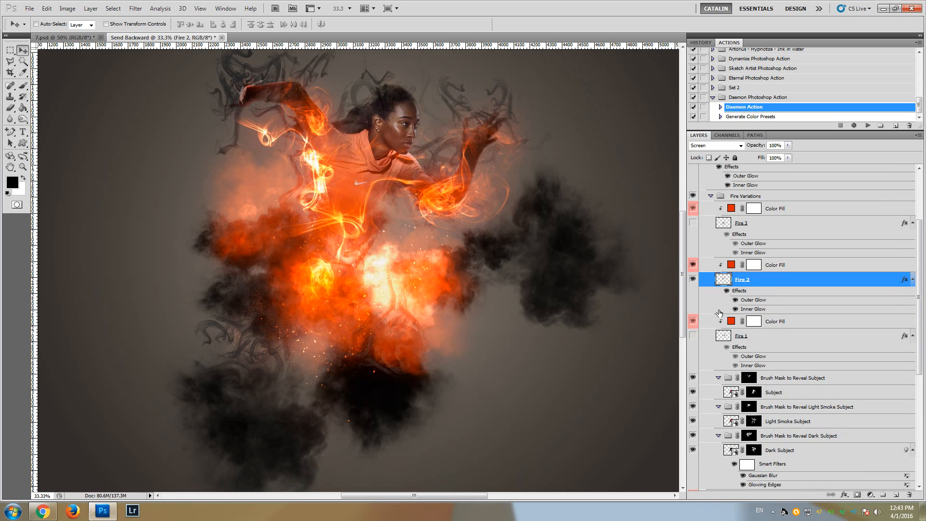
scroll(718, 313, up, 2)
scroll(718, 321, down, 9)
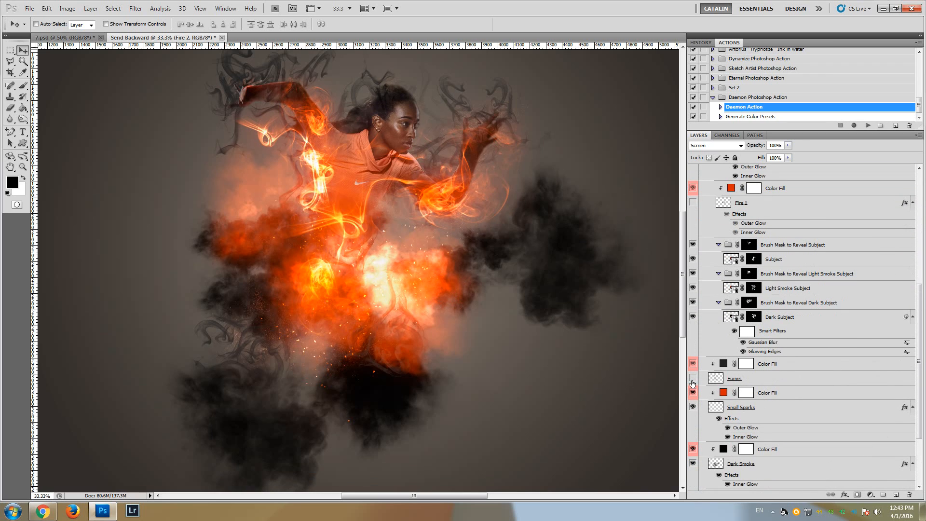
click(692, 381)
scroll(687, 266, up, 3)
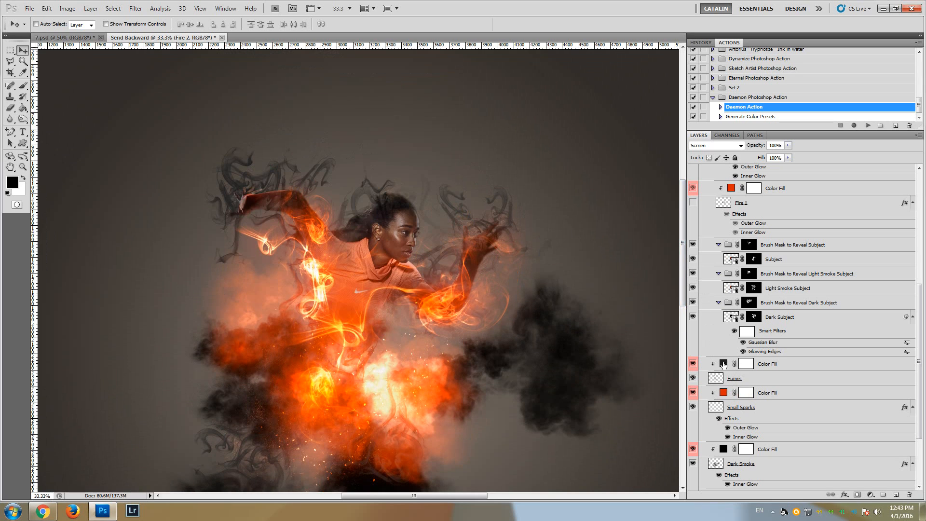
- Try muted red, blue and several purple tints, including 41324d and 271a31, for the Color Fill clipped to the Fumes layer
double_click(723, 364)
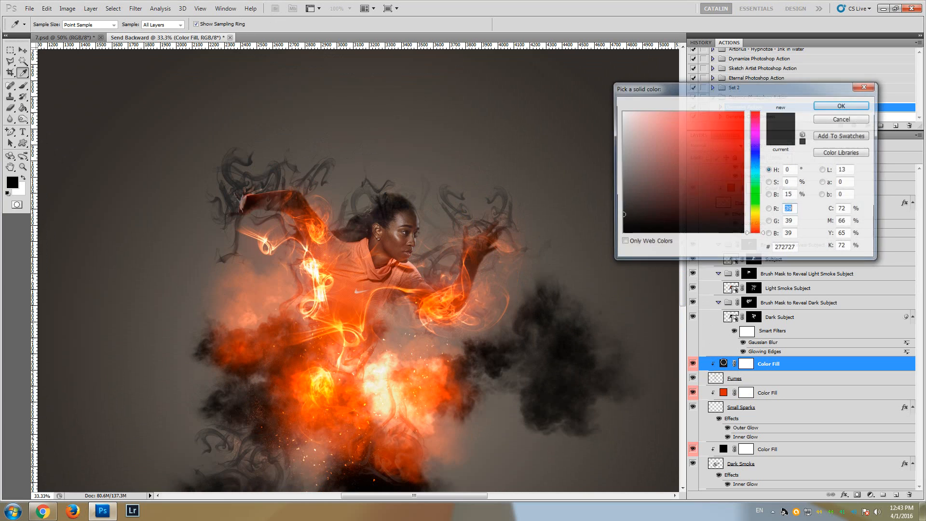
click(618, 179)
click(647, 196)
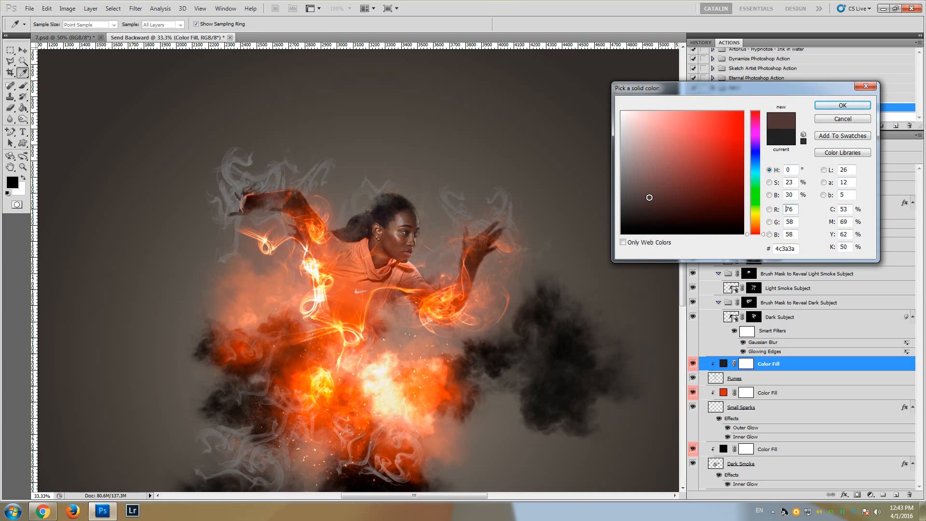
click(650, 206)
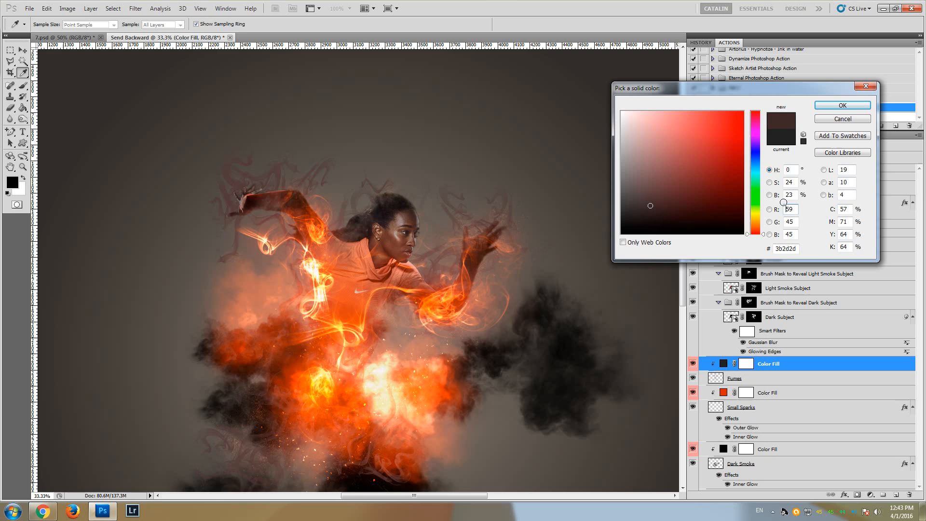
click(757, 169)
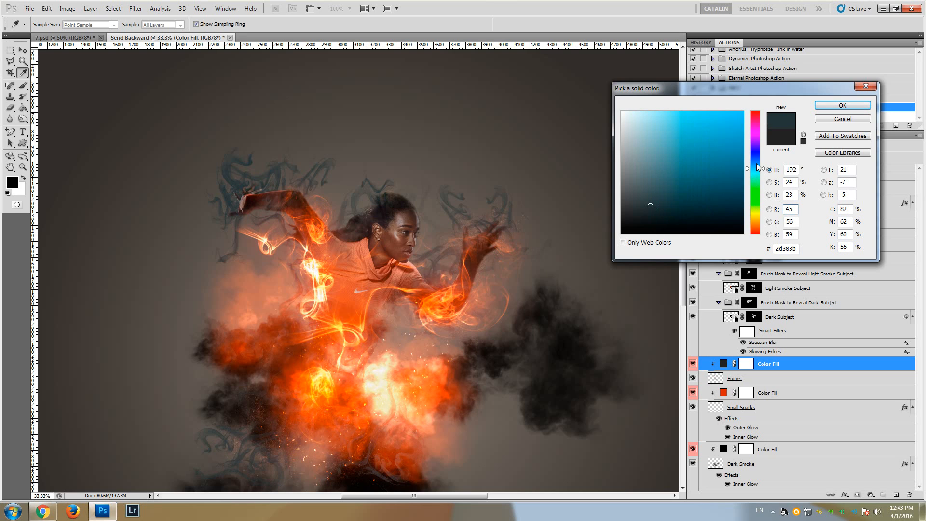
drag(757, 169, 757, 140)
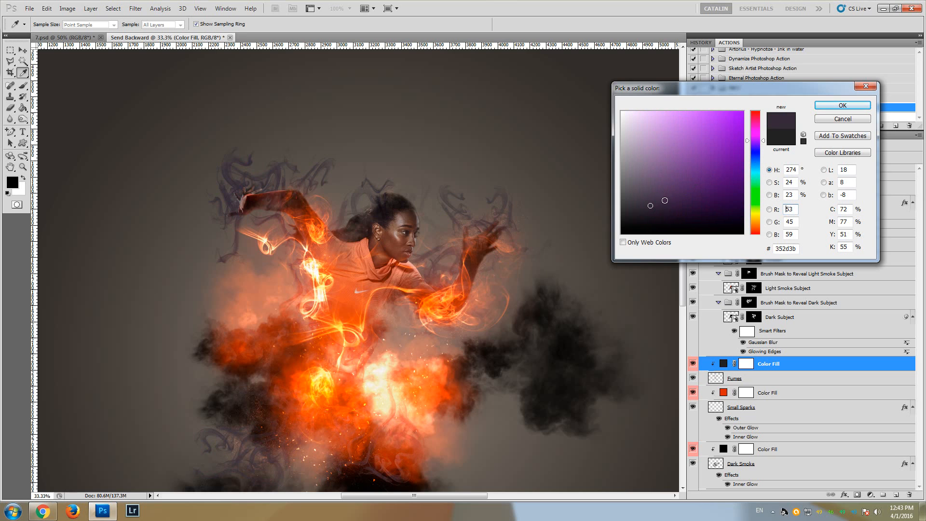
click(665, 208)
click(663, 197)
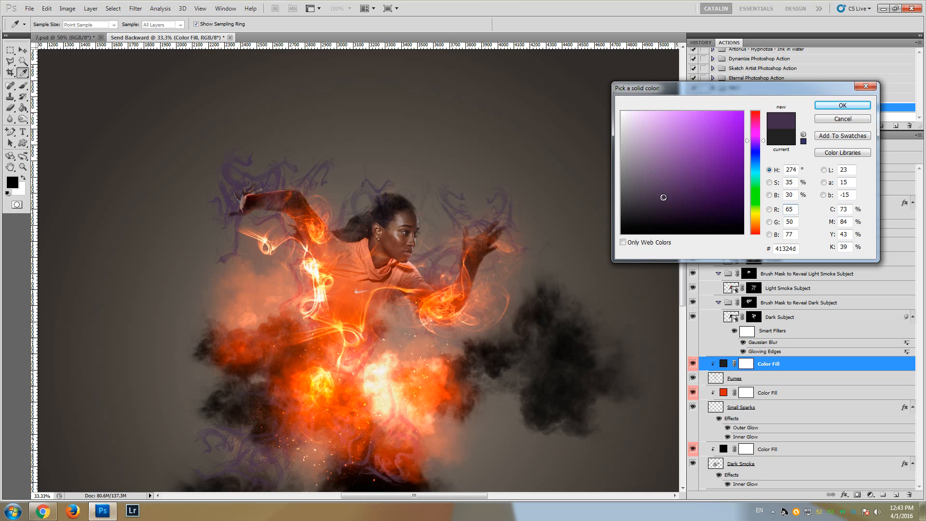
click(657, 198)
drag(682, 281, 682, 301)
click(678, 210)
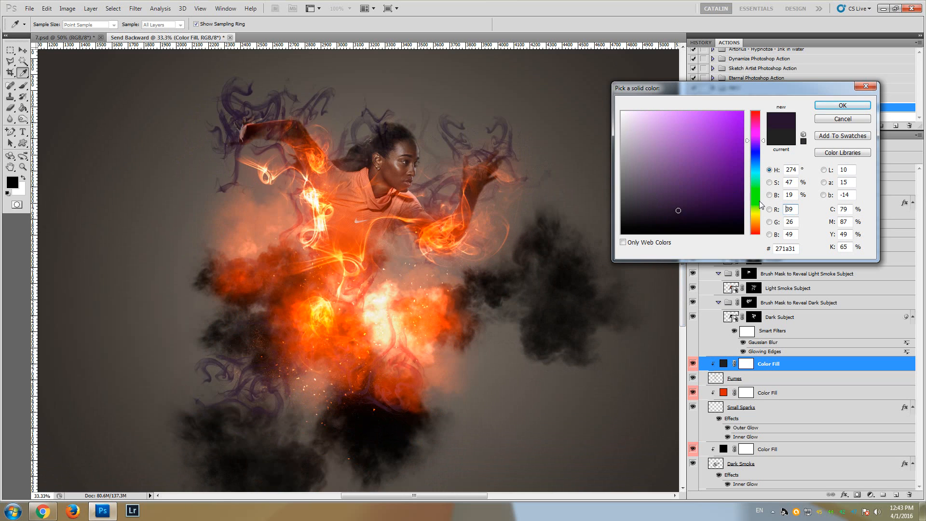
- Set the Color Fill clipped to the Fumes layer to a very dark, desaturated brown with hue 18
click(757, 205)
click(755, 228)
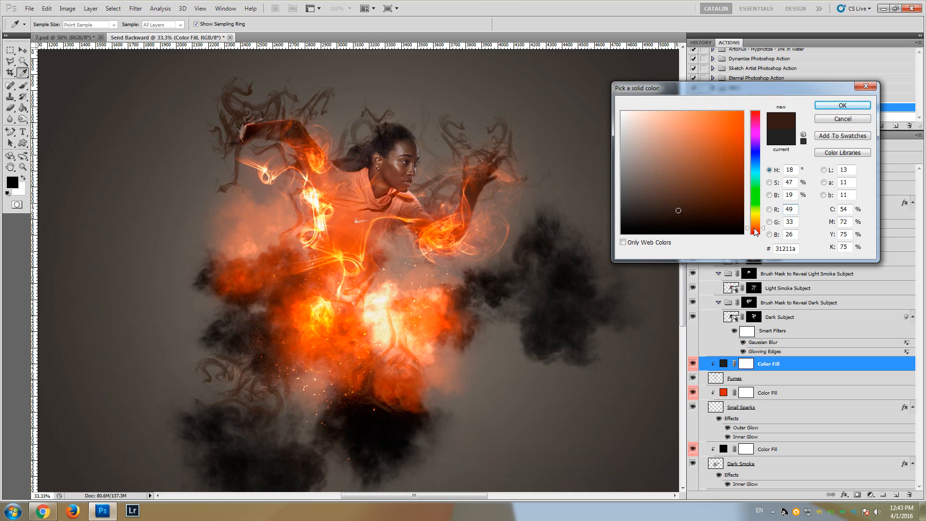
drag(659, 217, 636, 216)
click(842, 106)
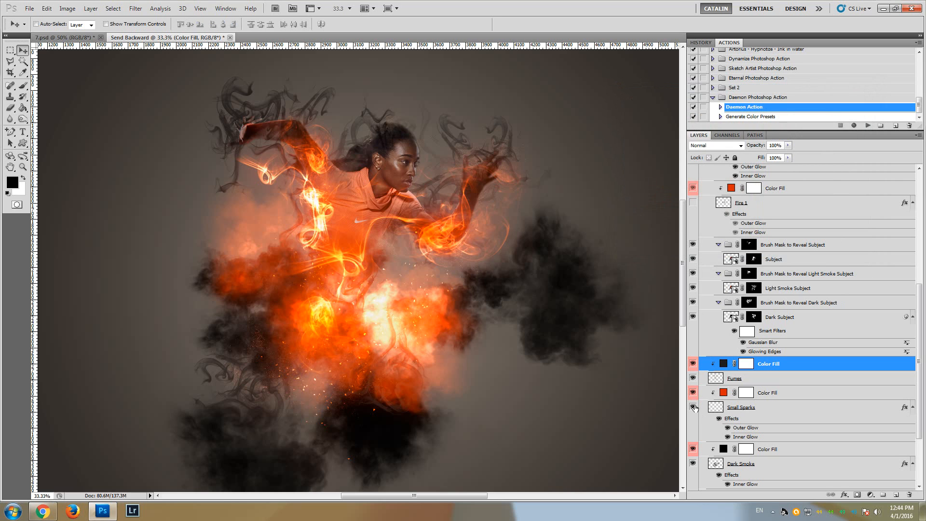
- Toggle the Small Sparks layer's visibility off and on at 50% zoom to examine the sparks around the fire
click(23, 166)
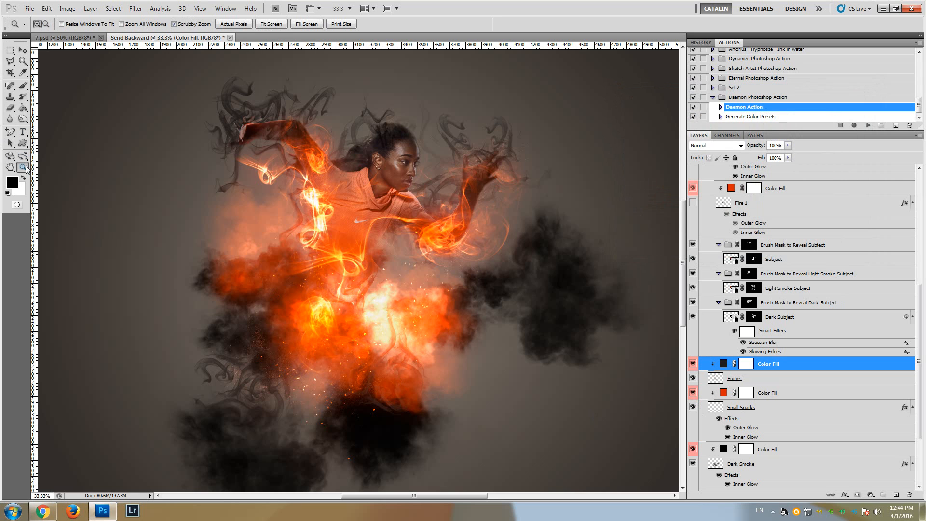
click(246, 251)
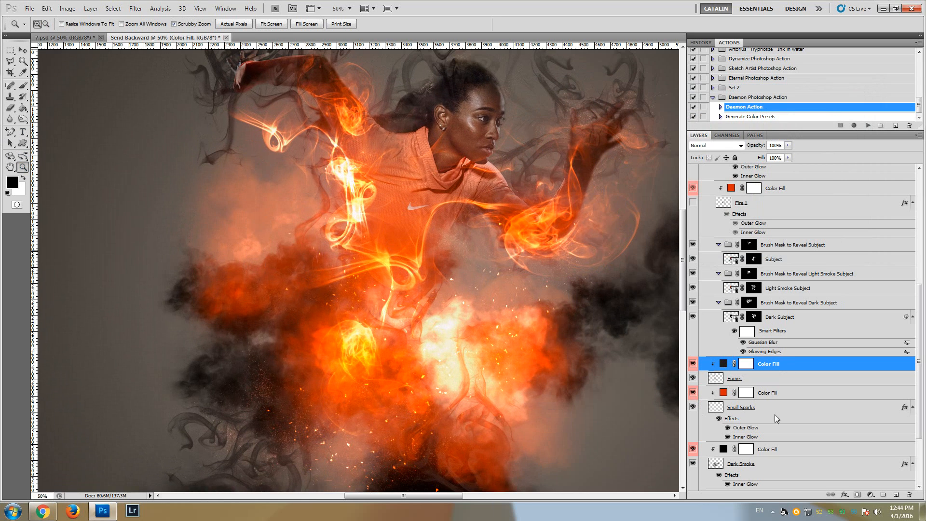
click(693, 407)
click(692, 407)
scroll(477, 374, down, 2)
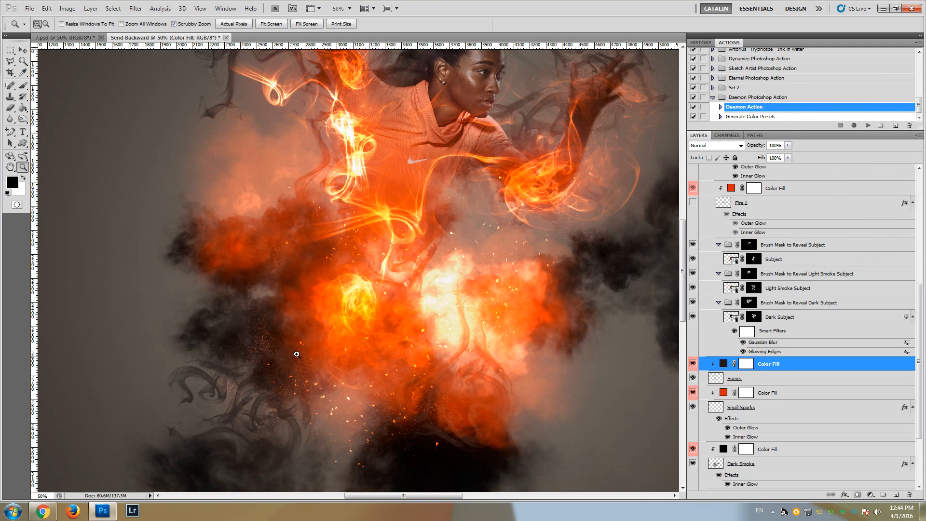
- Toggle the Small Sparks layer's visibility at 66.7% zoom to examine the fine sparks over the fire and smoke
scroll(296, 354, down, 2)
scroll(685, 303, down, 2)
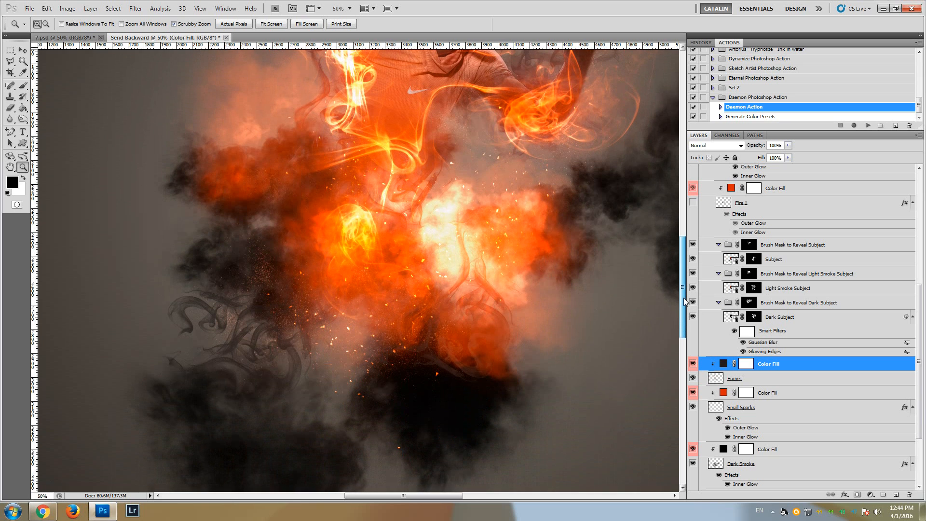
scroll(685, 303, up, 2)
click(309, 260)
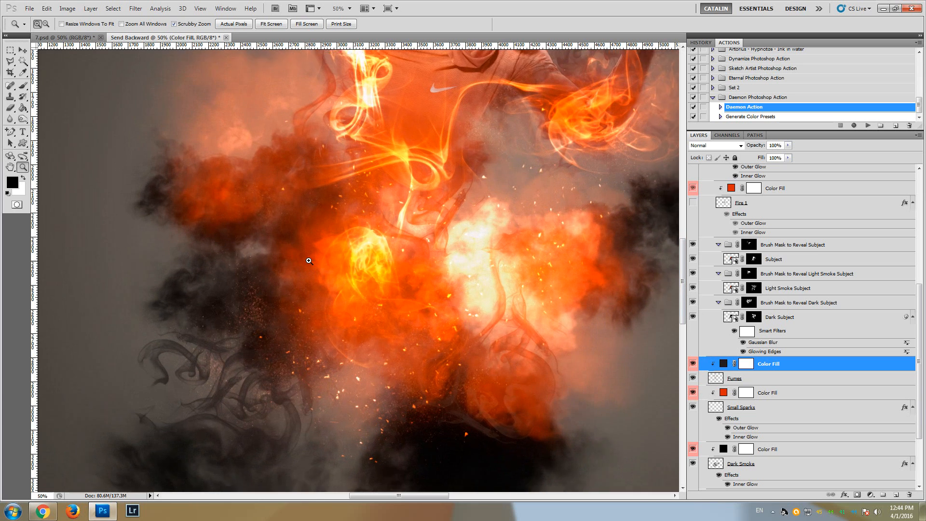
click(693, 408)
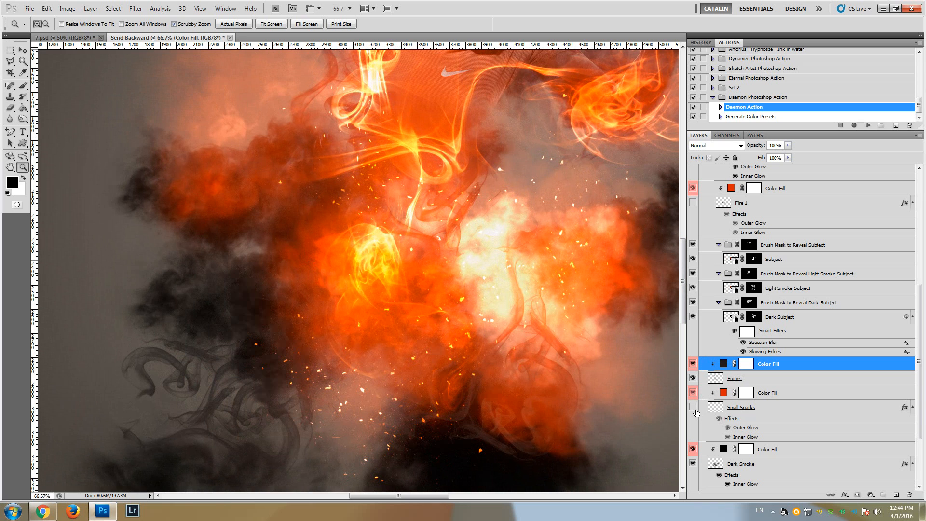
alt+click(505, 369)
alt+click(505, 369)
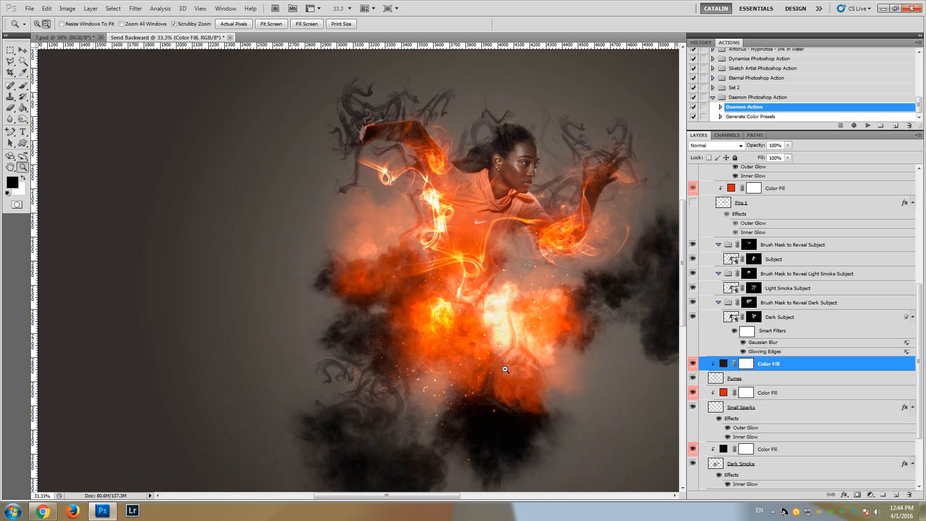
- Toggle the Dark Smoke layer's visibility off and on at 25% zoom to examine the black clouds around the runner
alt+click(574, 375)
drag(442, 495, 487, 492)
scroll(422, 357, down, 4)
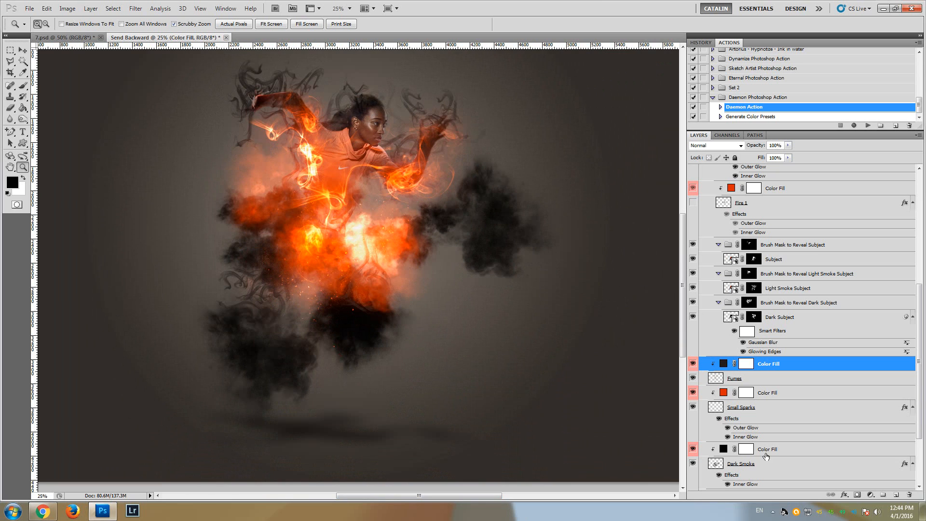
click(766, 453)
scroll(766, 453, down, 1)
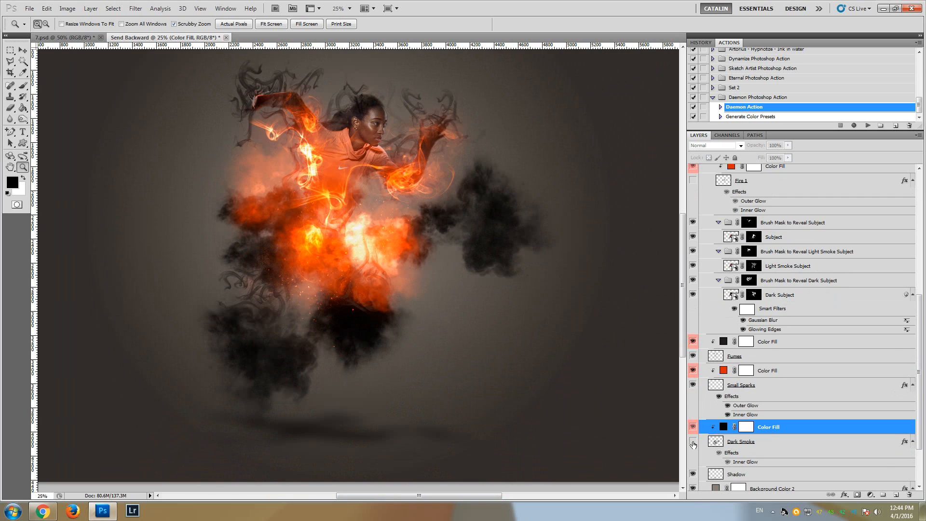
click(693, 443)
click(693, 442)
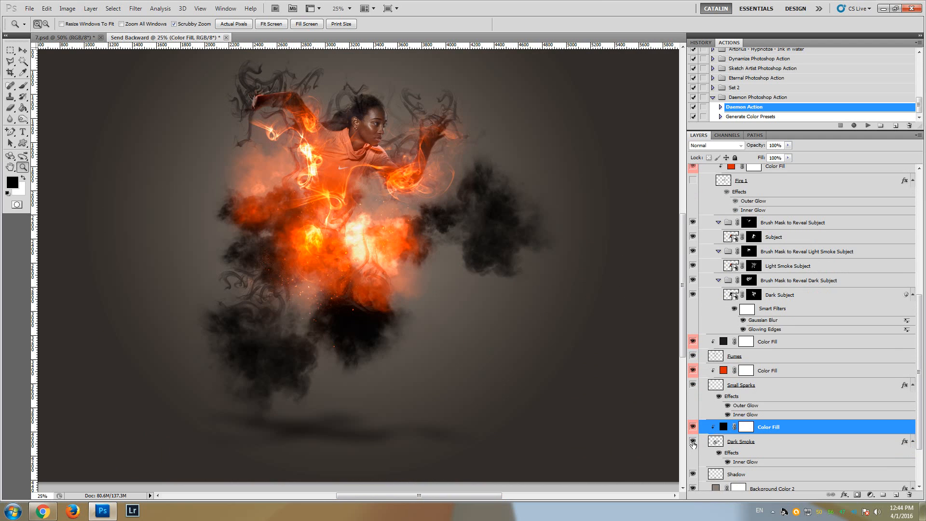
- Move the Dark Smoke layer slightly upward behind the runner with the Move tool
click(786, 442)
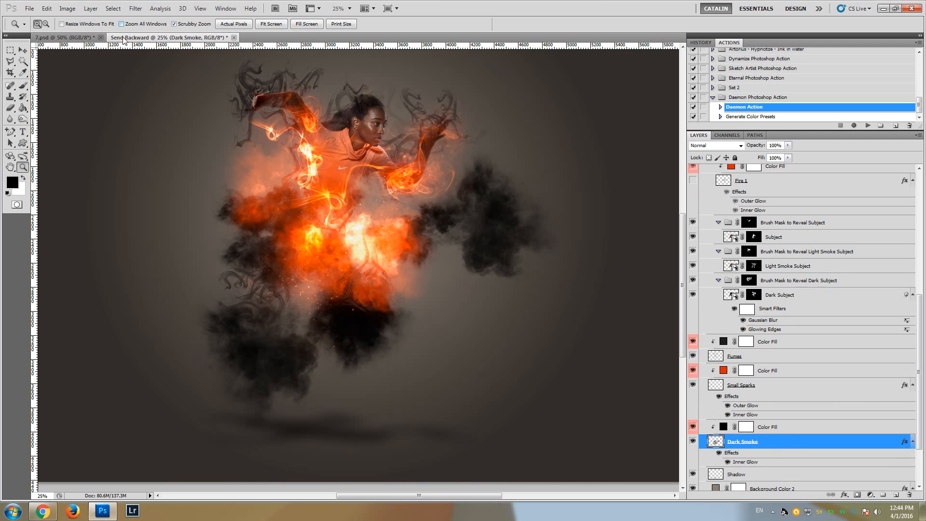
key(v)
drag(283, 320, 286, 291)
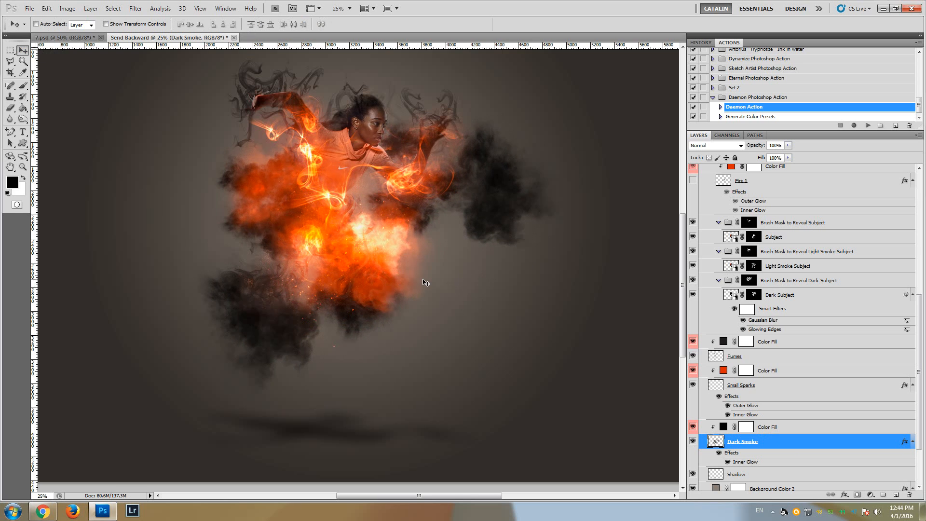
- Try muted blue 243642, reddish brown 422624 and dark purples 2e1132 and 310037 for the Color Fill clipped to the Dark Smoke layer
scroll(767, 408, down, 2)
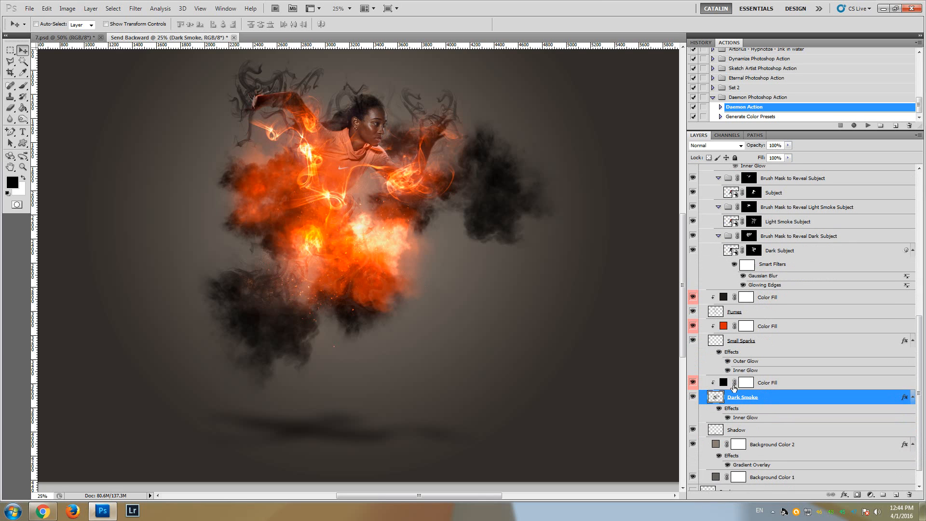
double_click(724, 382)
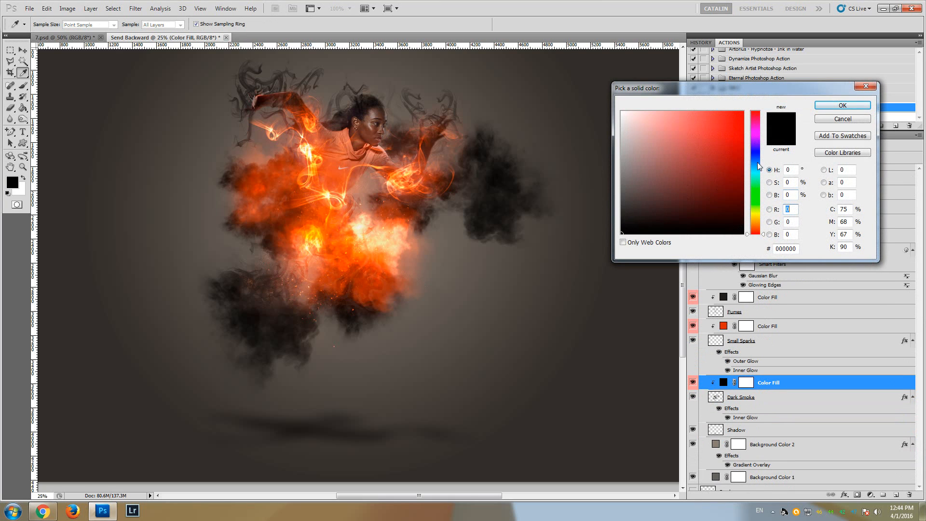
click(755, 165)
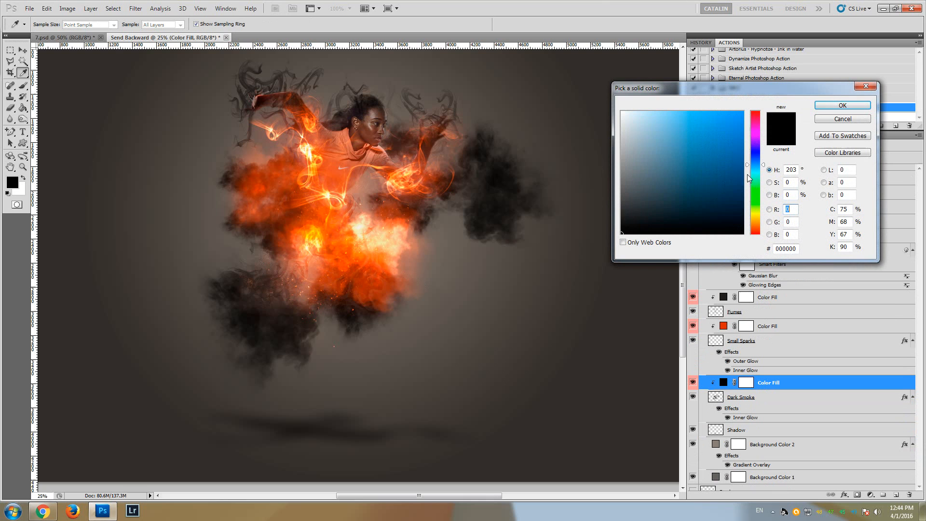
click(677, 202)
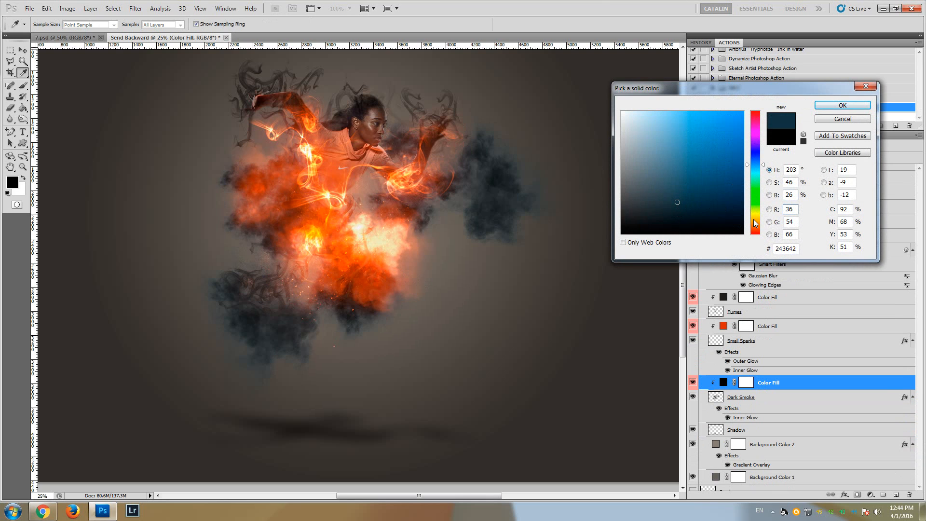
drag(755, 223, 759, 236)
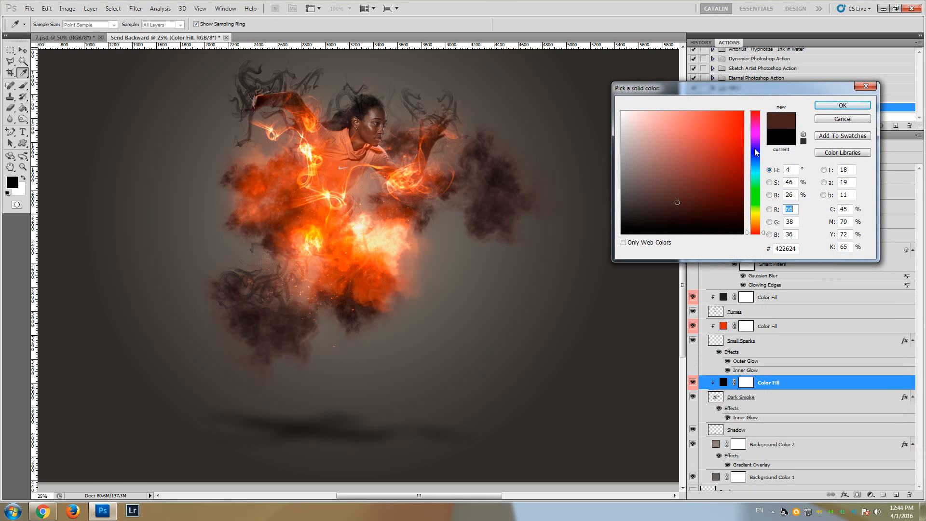
drag(755, 152, 756, 134)
click(688, 178)
click(702, 210)
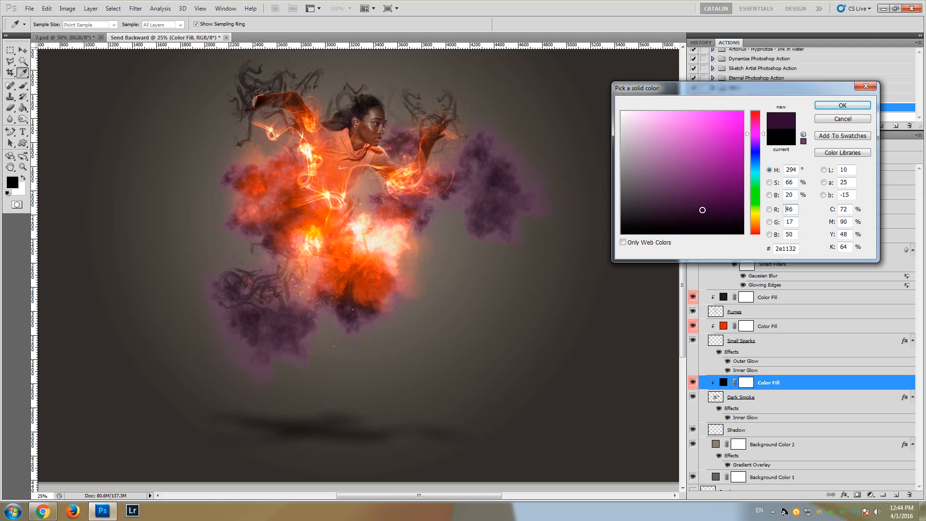
click(712, 202)
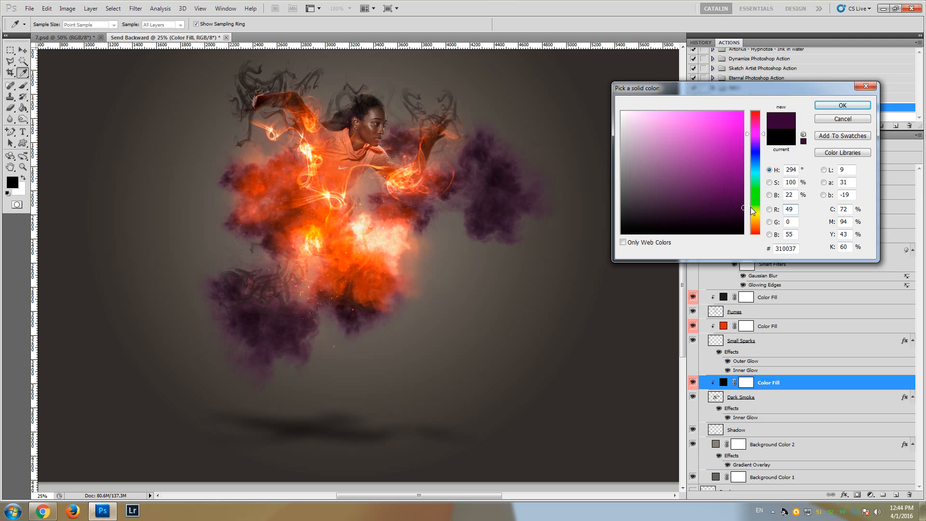
- Try dark blue 001a37 and dark red 370100 for the Dark Smoke Color Fill, and return it to black 000000
click(753, 162)
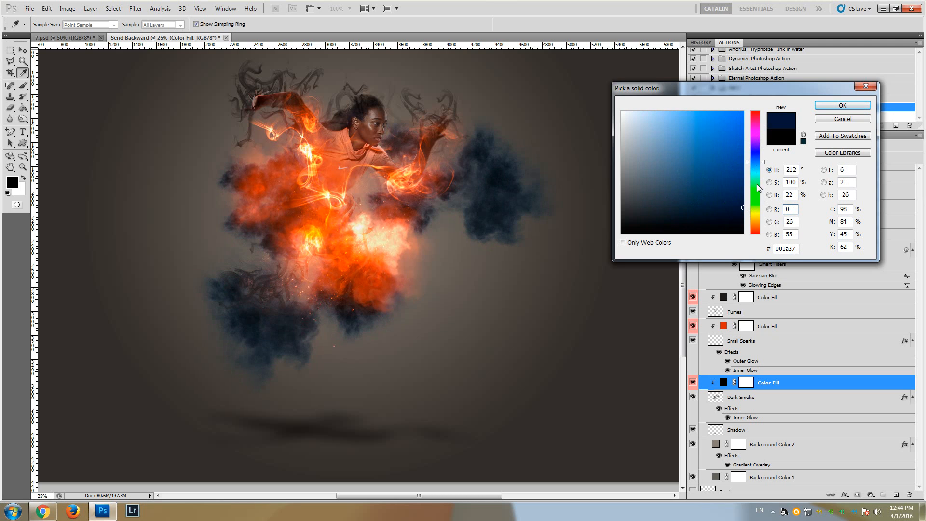
click(753, 216)
drag(753, 217, 756, 231)
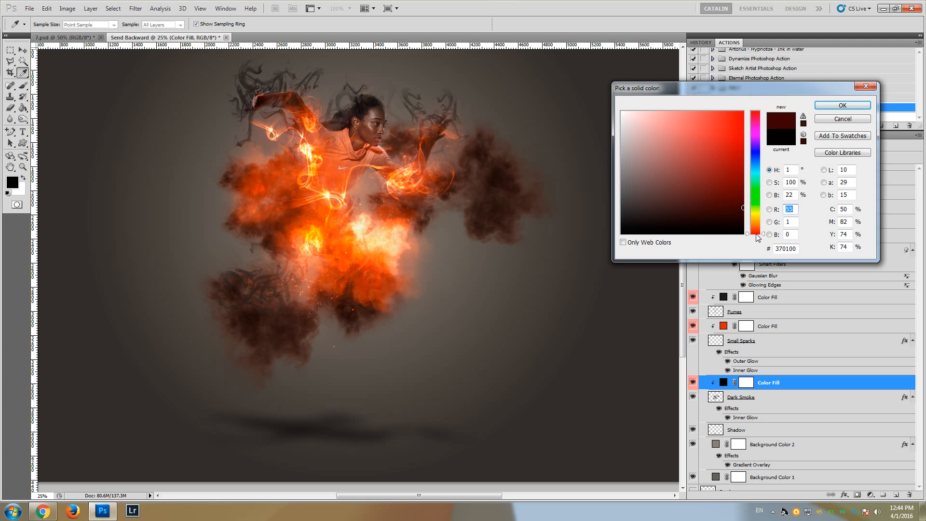
click(754, 162)
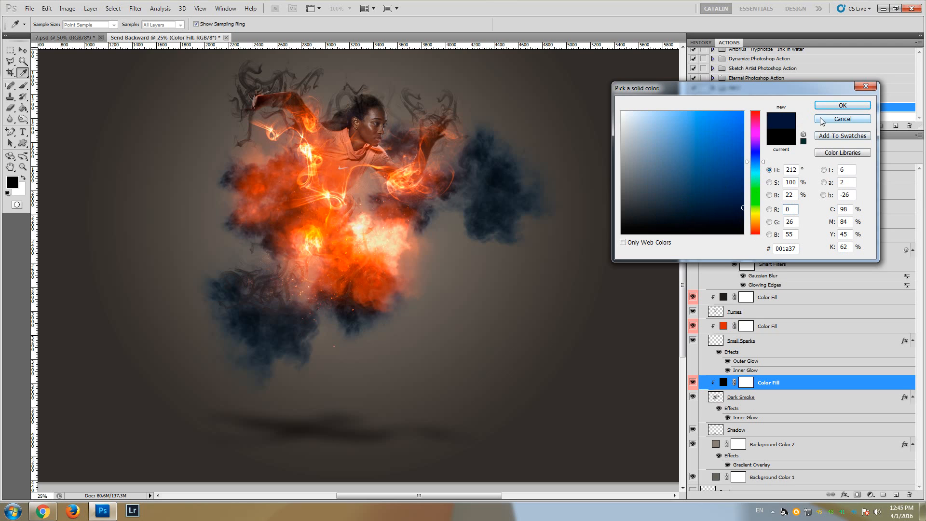
click(621, 235)
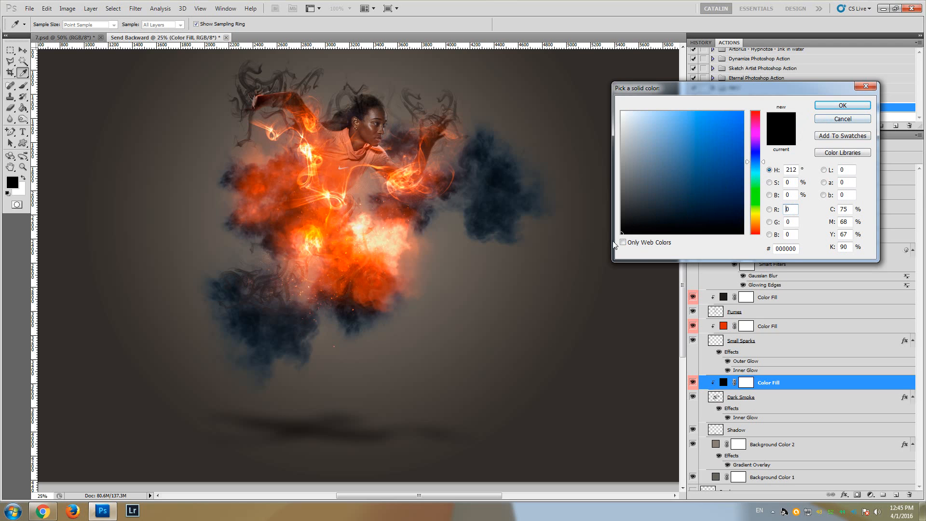
click(825, 110)
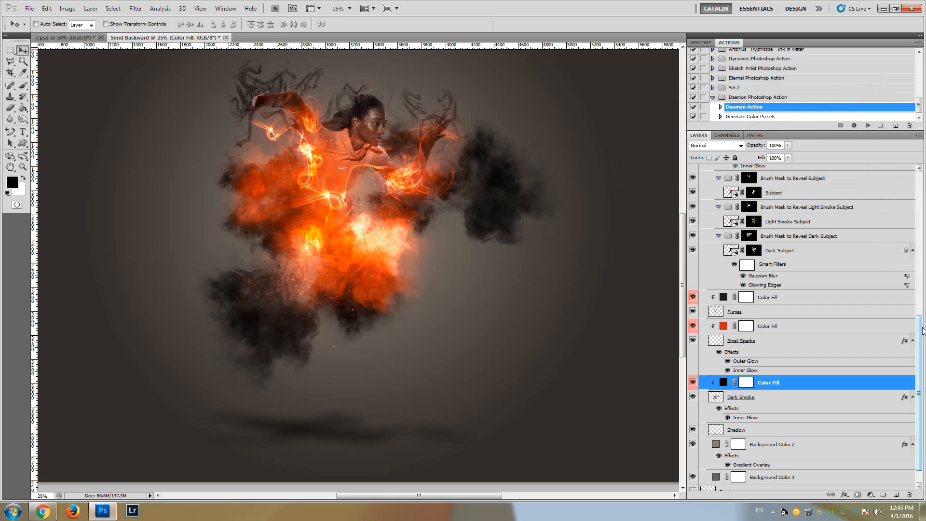
- Collapse and re-expand the Daemon Photoshop Action group to review the overall layer structure
click(22, 168)
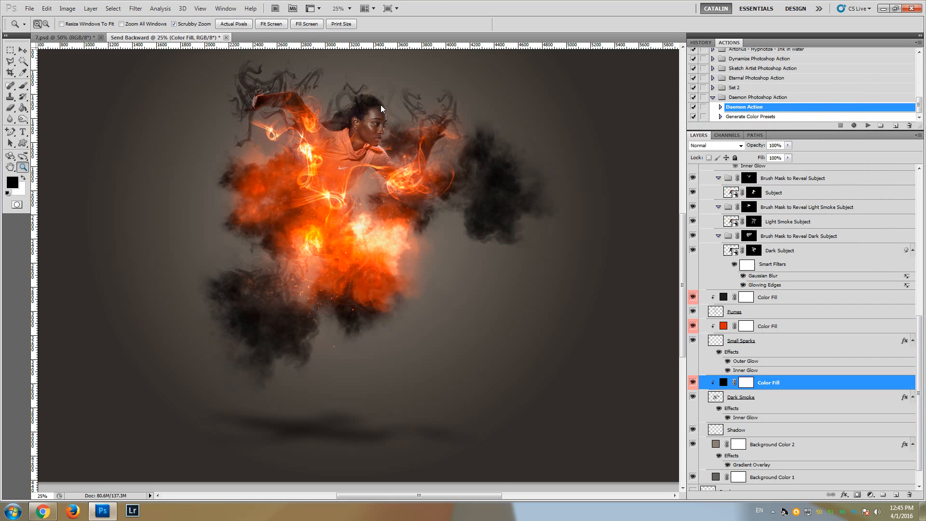
click(335, 112)
scroll(263, 185, up, 2)
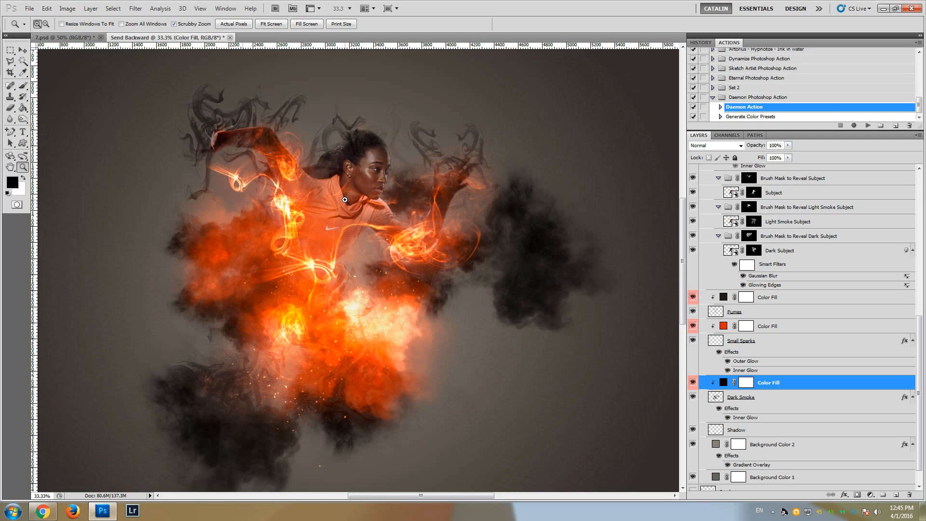
drag(918, 371, 920, 222)
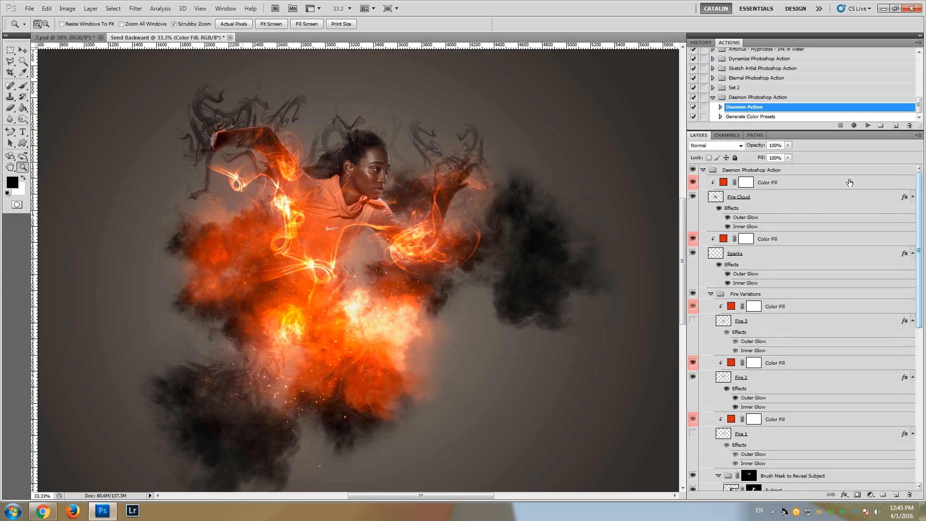
click(704, 170)
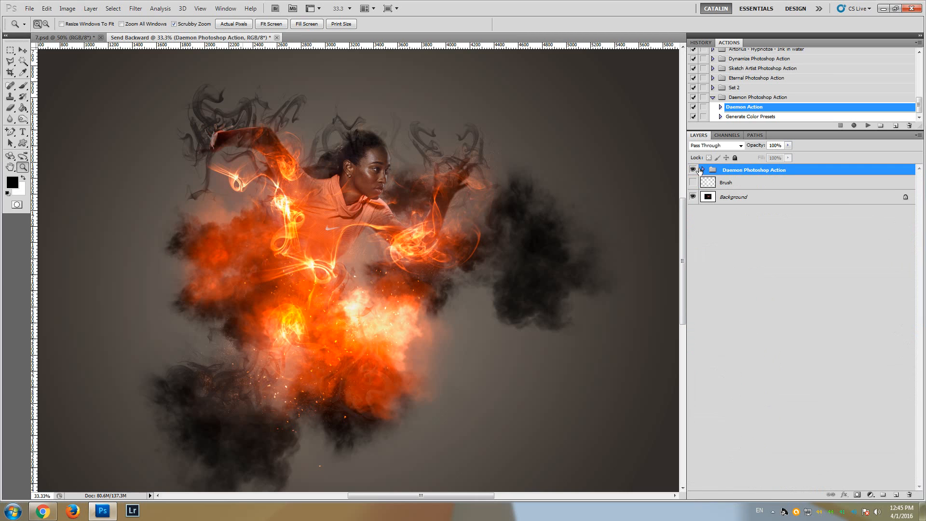
click(703, 170)
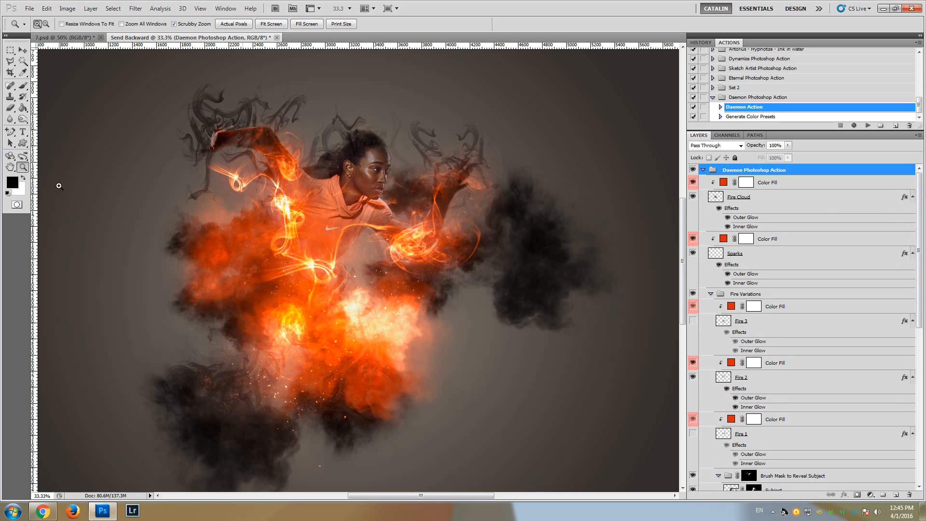
- Go through the layer masks of Dark Subject, Light Smoke Subject and Subject and their Brush Mask groups, selecting each in turn
click(349, 192)
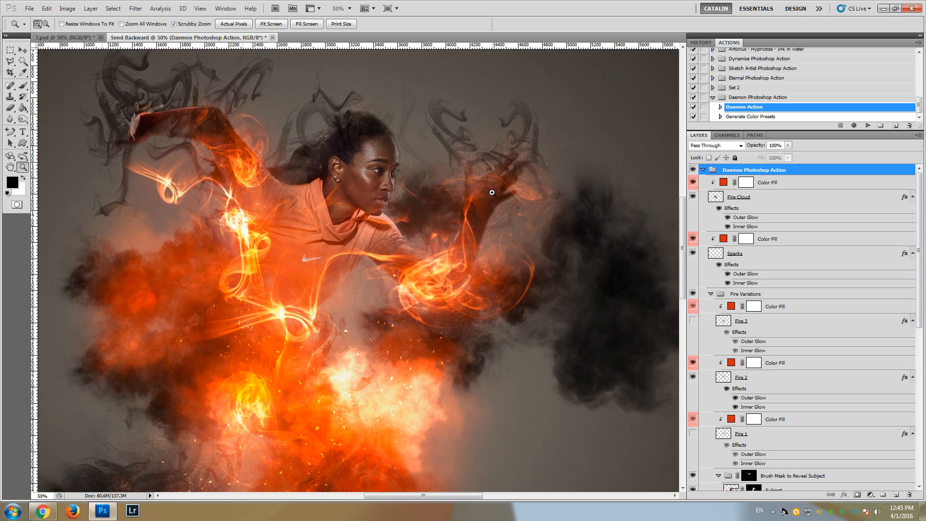
scroll(181, 187, up, 1)
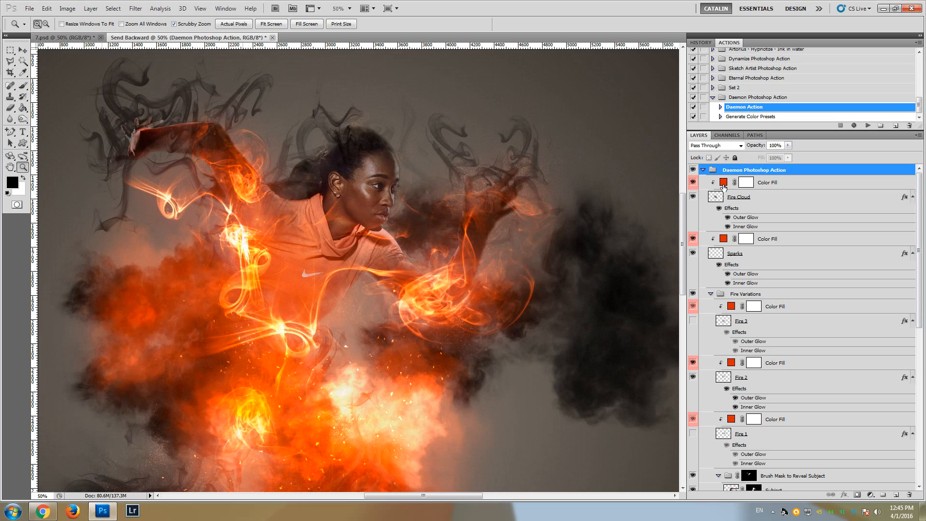
scroll(922, 322, down, 3)
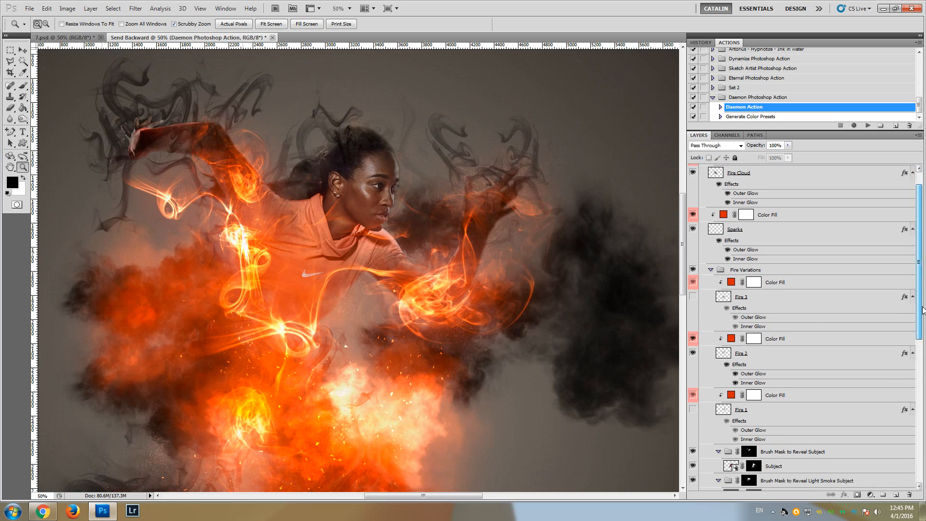
drag(922, 322, 922, 427)
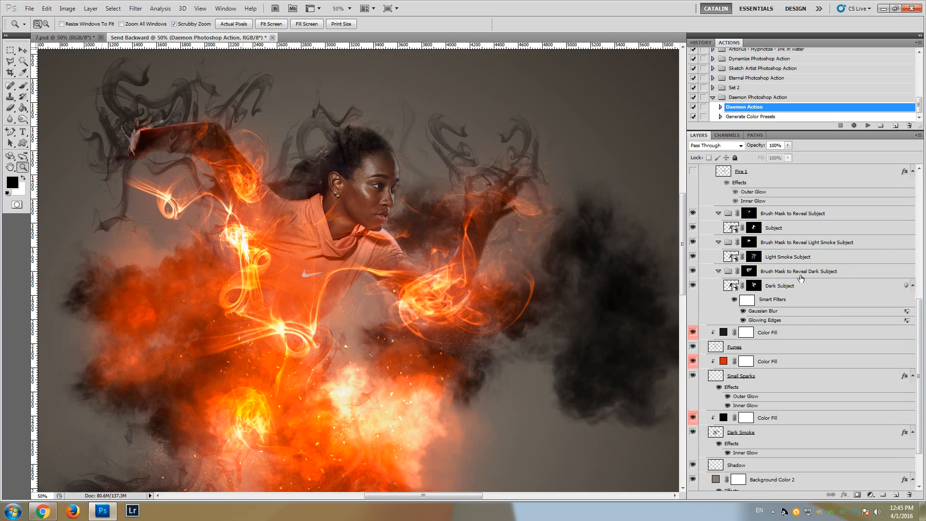
click(754, 286)
click(750, 273)
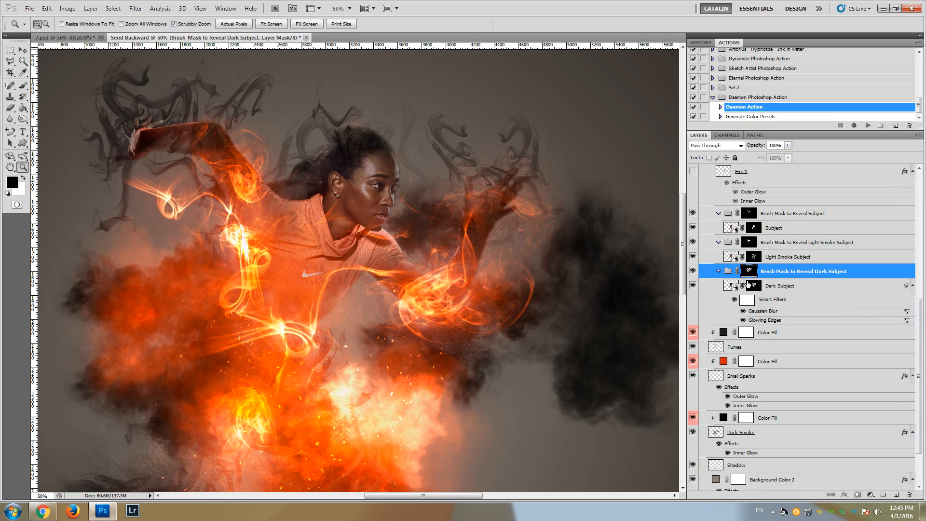
click(754, 259)
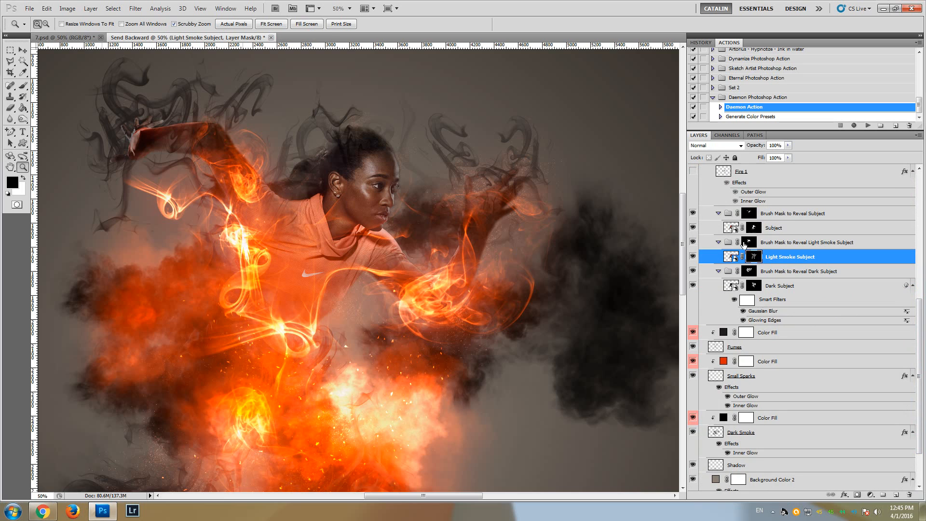
click(746, 244)
click(754, 228)
click(749, 214)
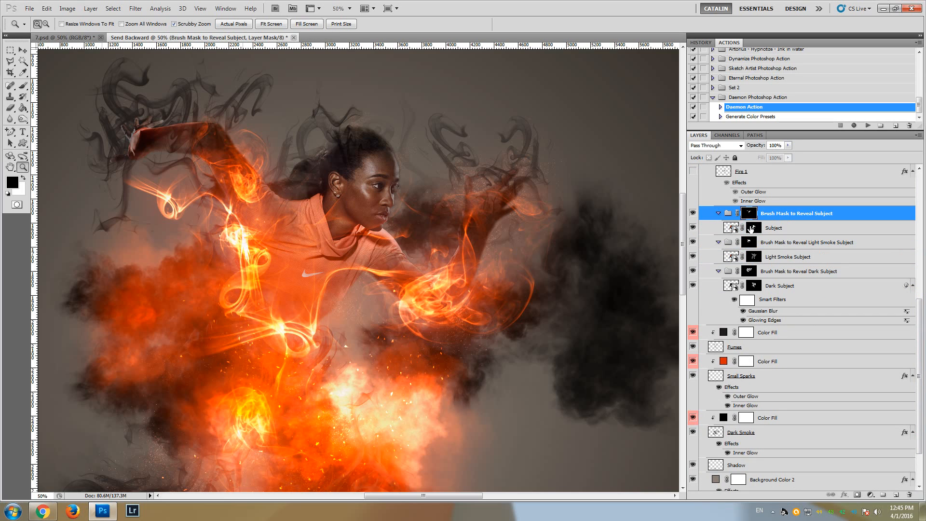
- Select the mask of the Brush Mask to Reveal Light Smoke Subject group and activate the Brush tool
click(752, 230)
click(748, 244)
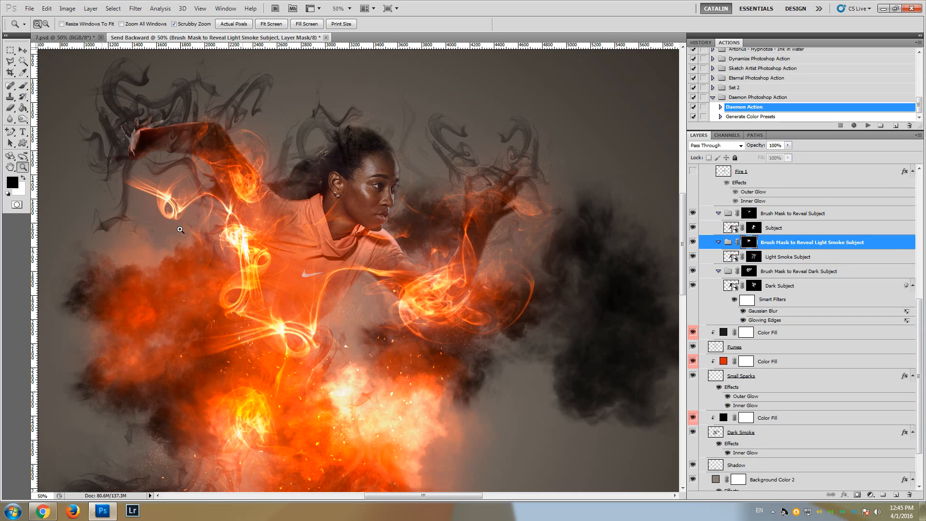
click(22, 85)
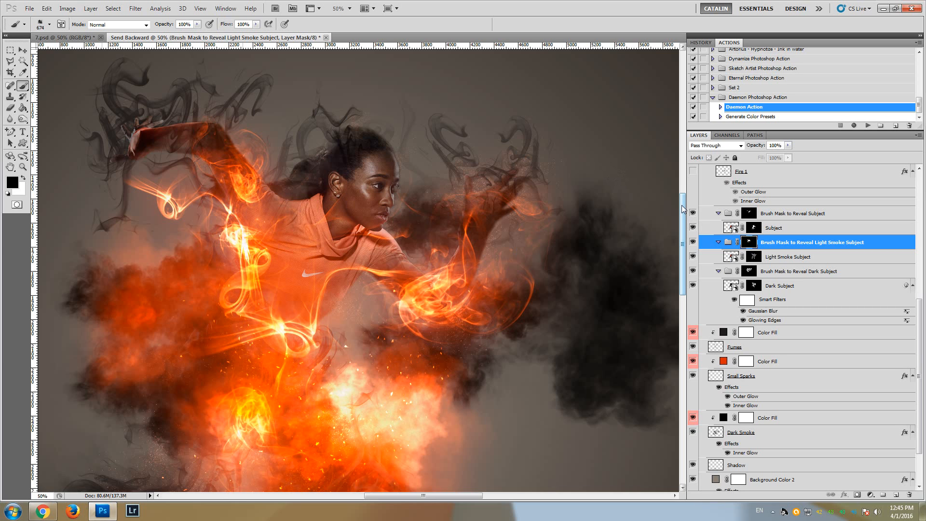
- Run the Generate Color Presets action from the Daemon Photoshop Action set on the runner image
drag(683, 208, 682, 196)
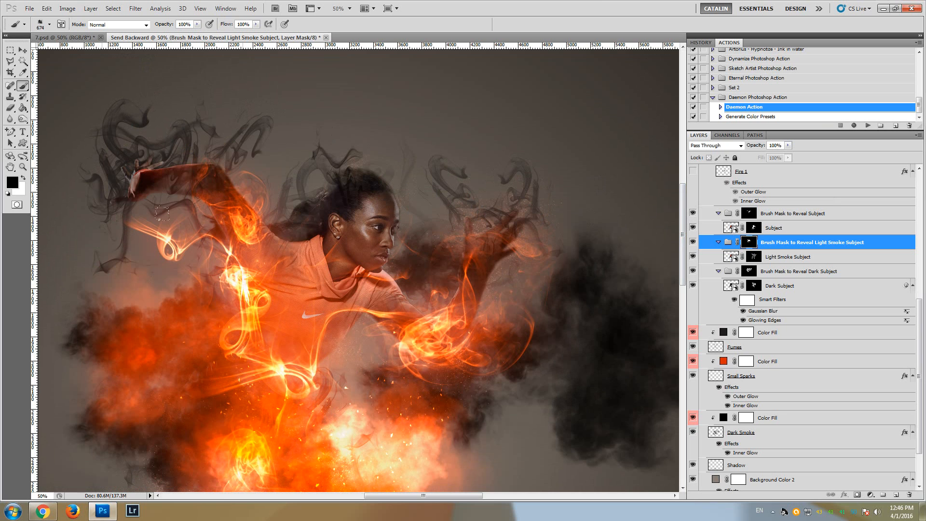
click(22, 167)
alt+click(293, 278)
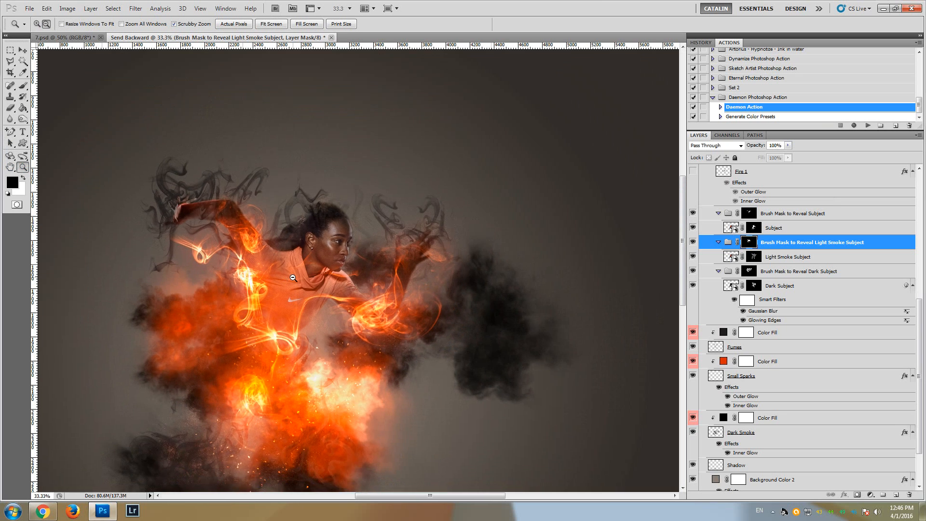
alt+click(293, 278)
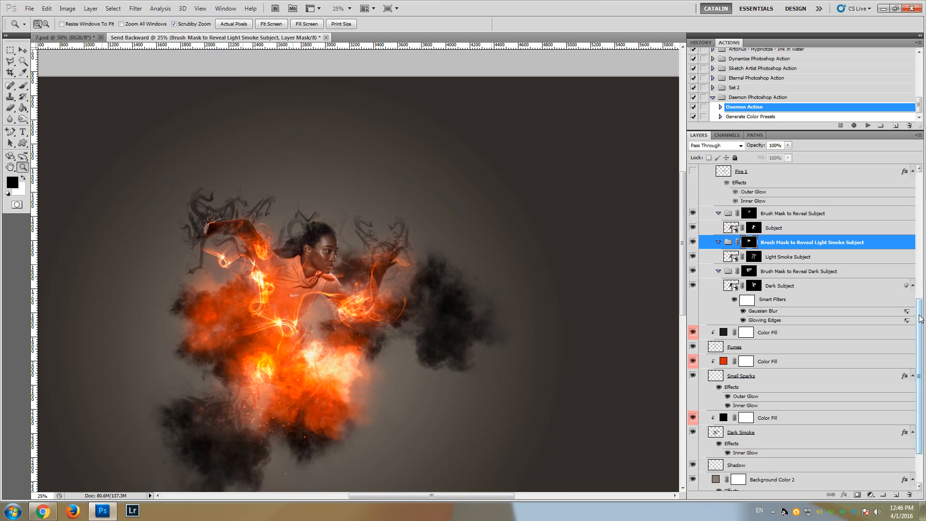
scroll(920, 319, up, 10)
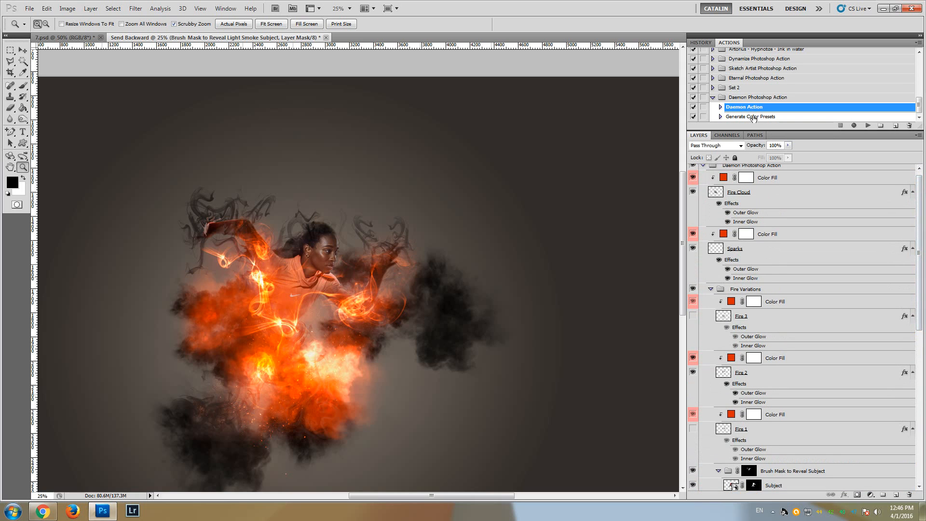
scroll(793, 258, up, 1)
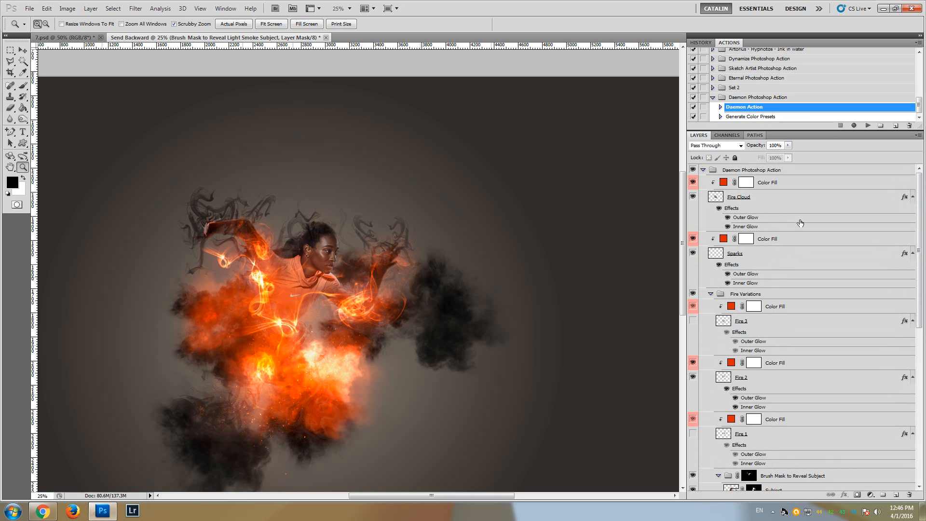
click(754, 117)
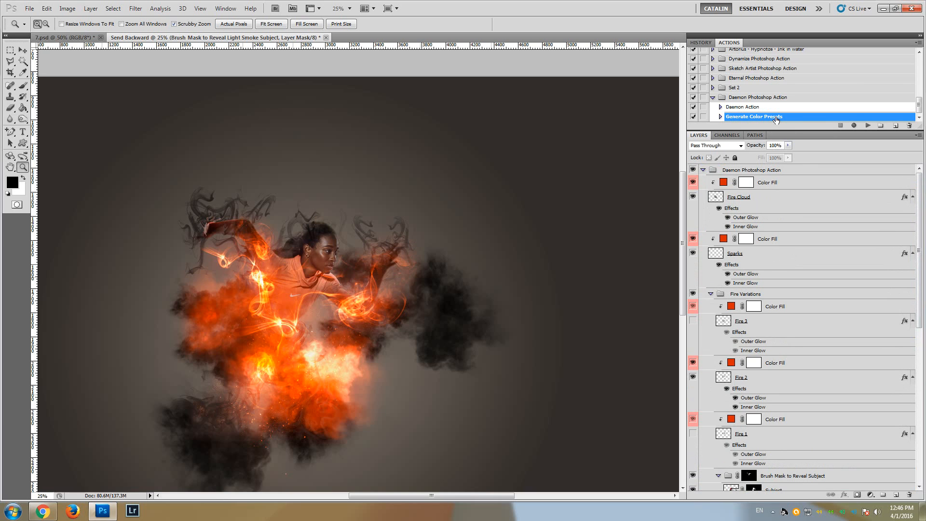
click(868, 126)
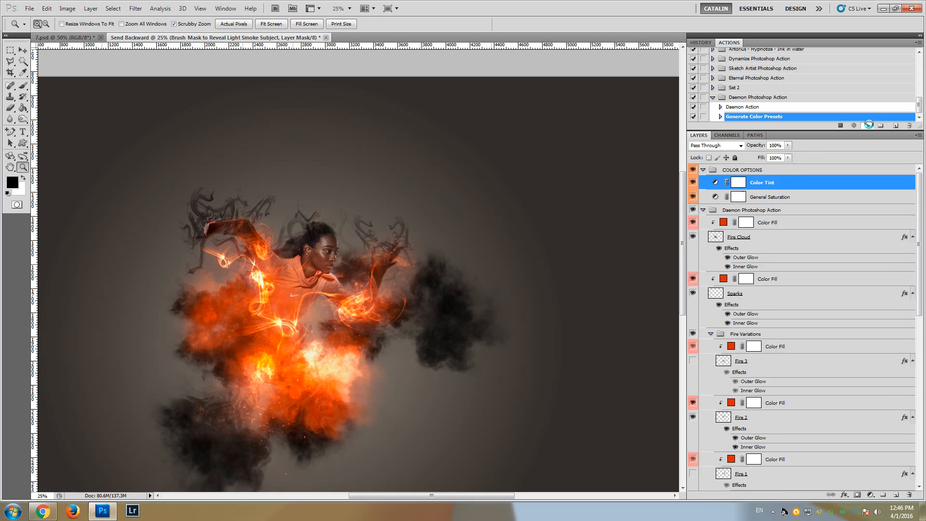
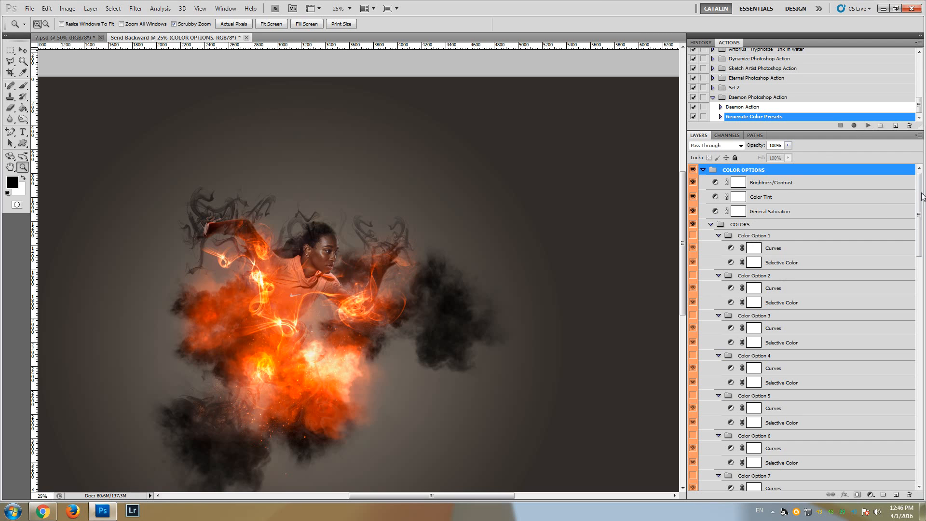
- Collapse the COLOR OPTIONS and Daemon Photoshop Action groups, and re-expand only COLOR OPTIONS
mouse_move(921, 196)
mouse_down()
mouse_move(915, 279)
mouse_move(916, 181)
mouse_up()
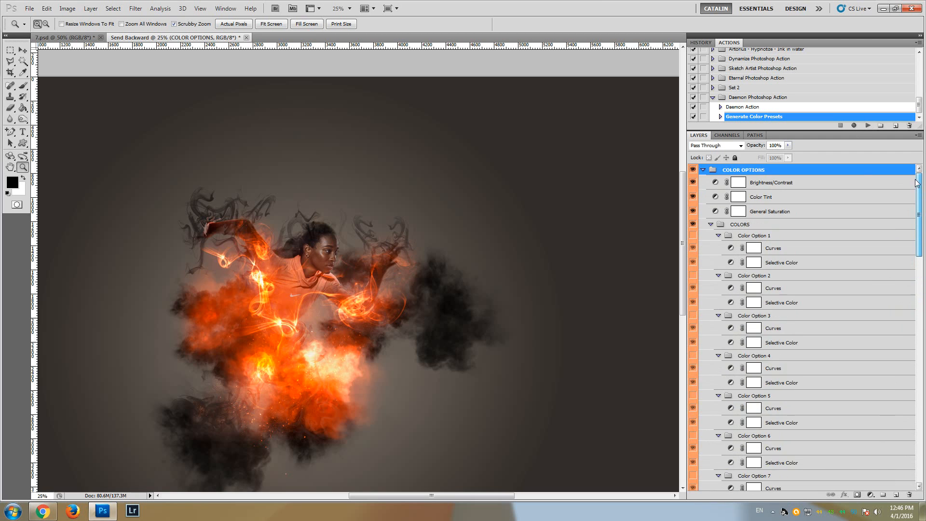
click(704, 170)
click(703, 182)
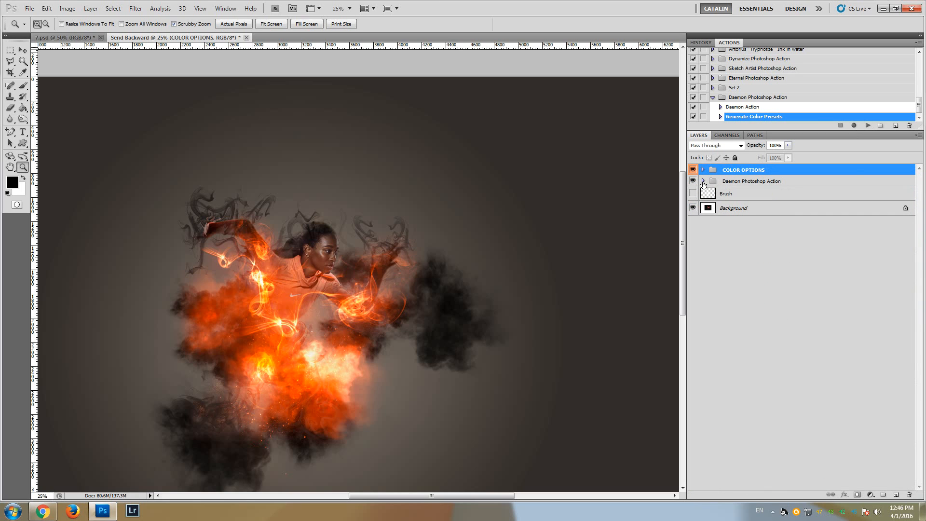
click(742, 232)
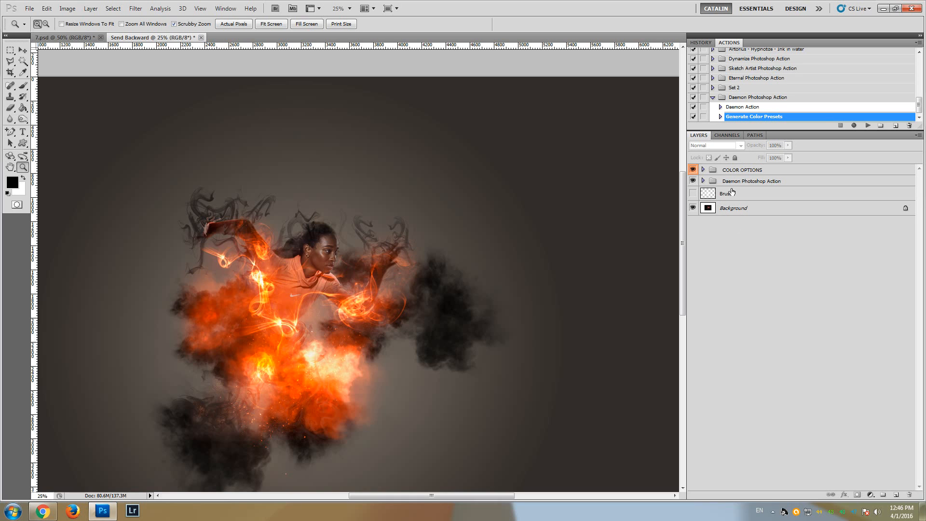
click(702, 169)
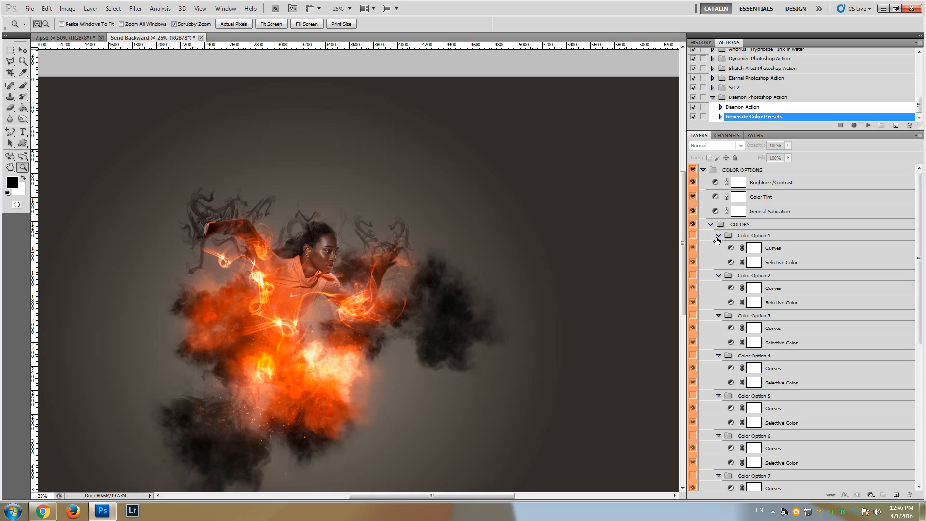
- Go through the COLOR OPTIONS layers, selecting Color Option 1 with its Curves and Selective Color, plus General Saturation, Color Tint and Brightness/Contrast
click(745, 173)
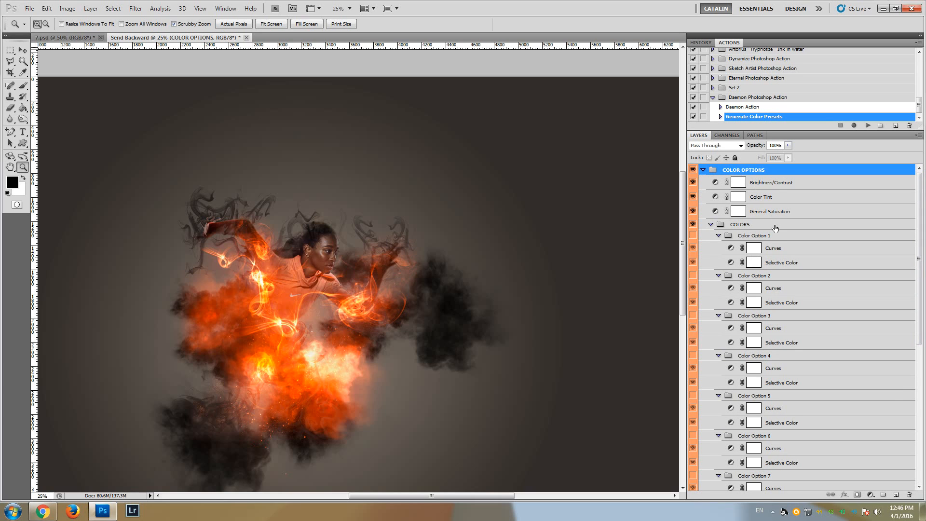
click(780, 251)
click(781, 263)
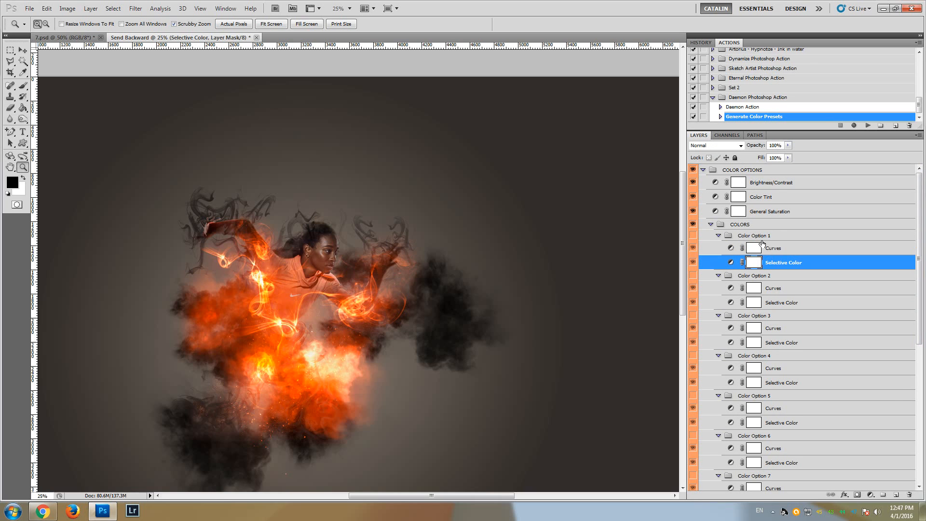
click(760, 237)
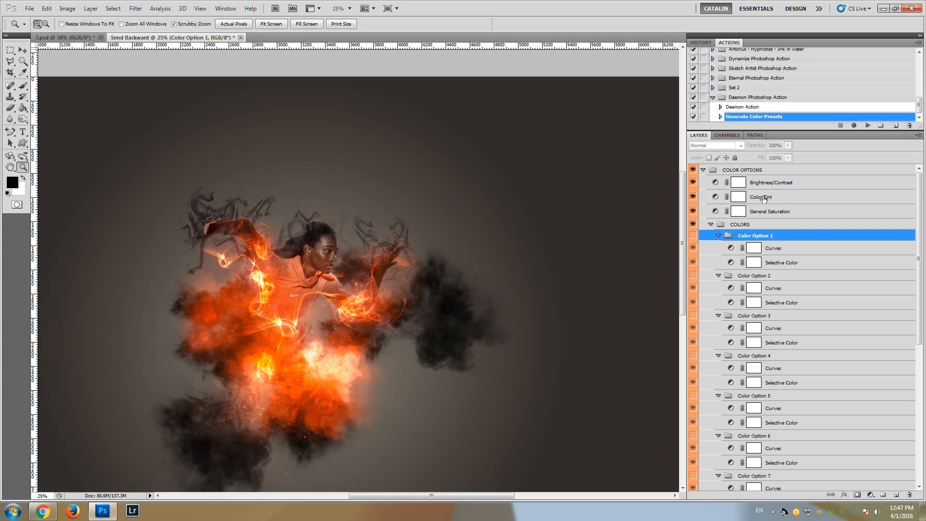
click(767, 185)
click(767, 203)
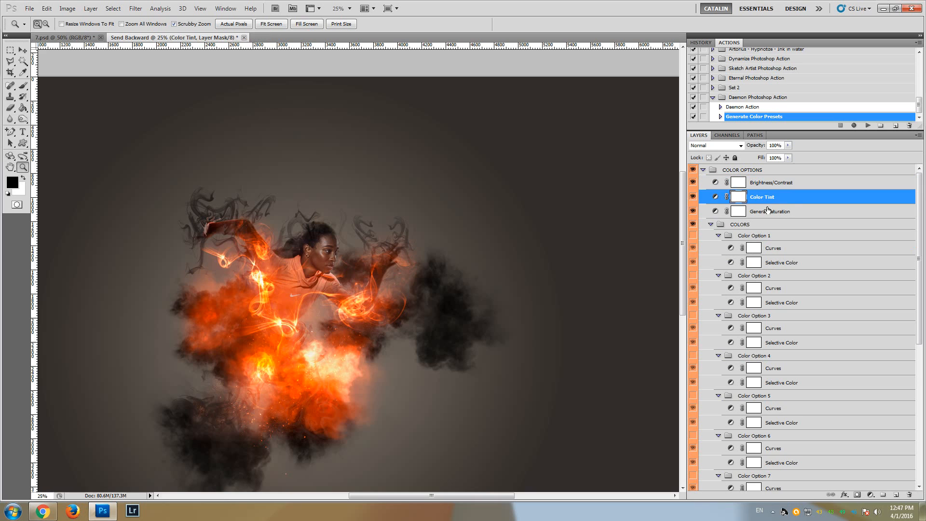
click(768, 214)
click(764, 201)
click(767, 186)
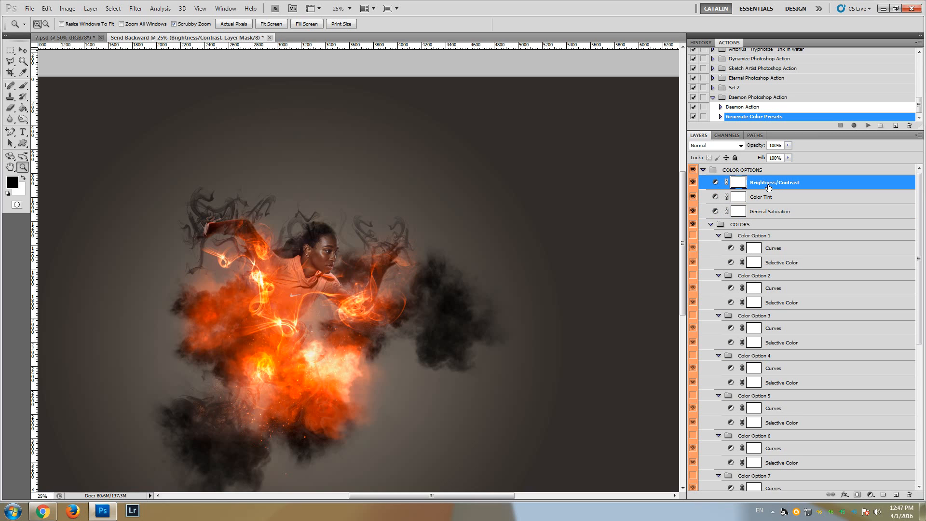
- Examine the adjustment settings of Brightness/Contrast, Color Tint and General Saturation, trying a saturation change and returning it to 0
double_click(715, 183)
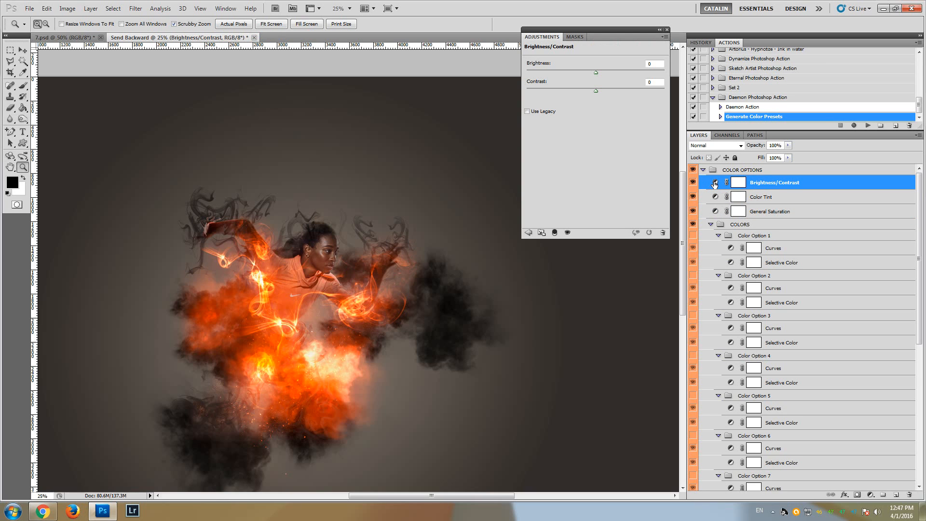
click(716, 197)
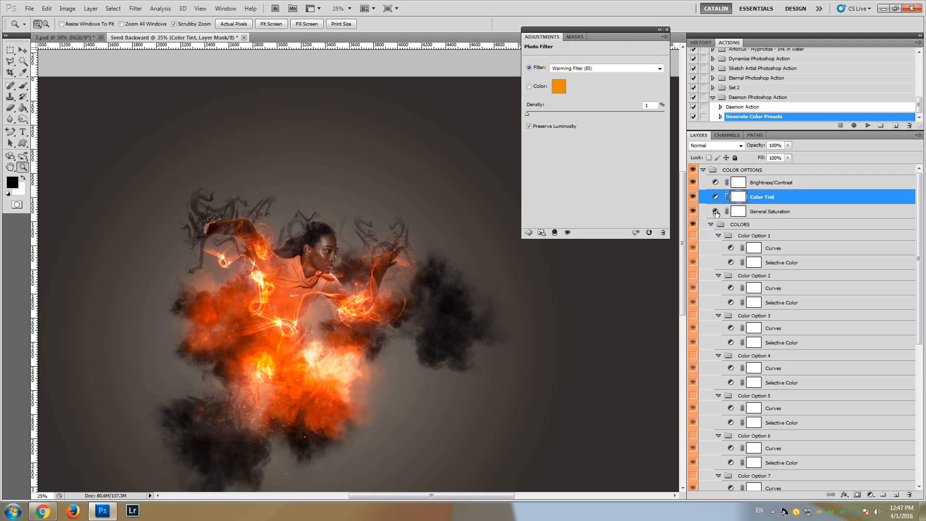
click(716, 213)
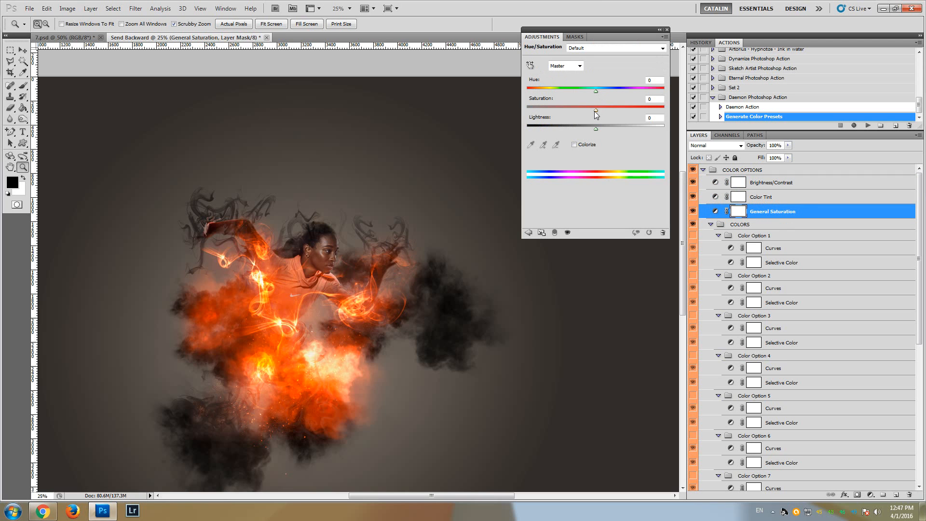
drag(618, 110, 595, 111)
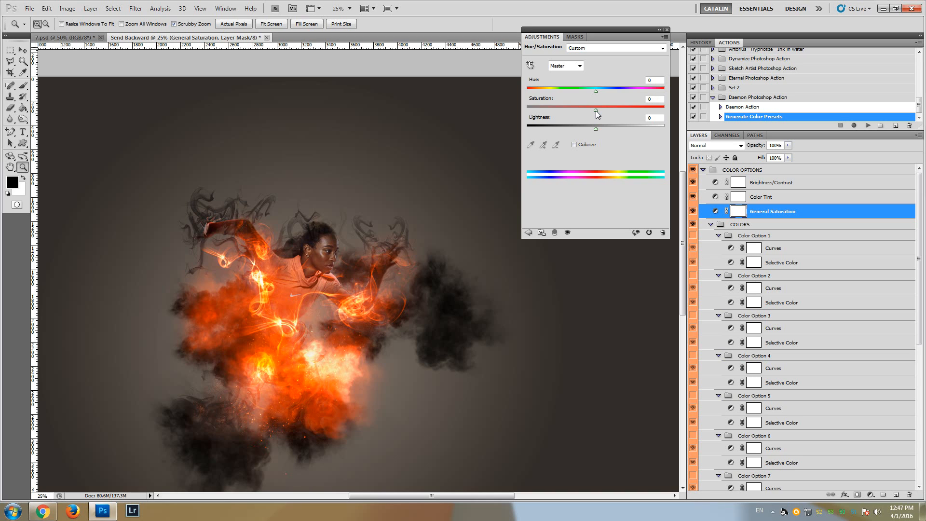
- Preview Color Option 1 and Color Option 2 on the image one at a time, hiding each again
click(756, 236)
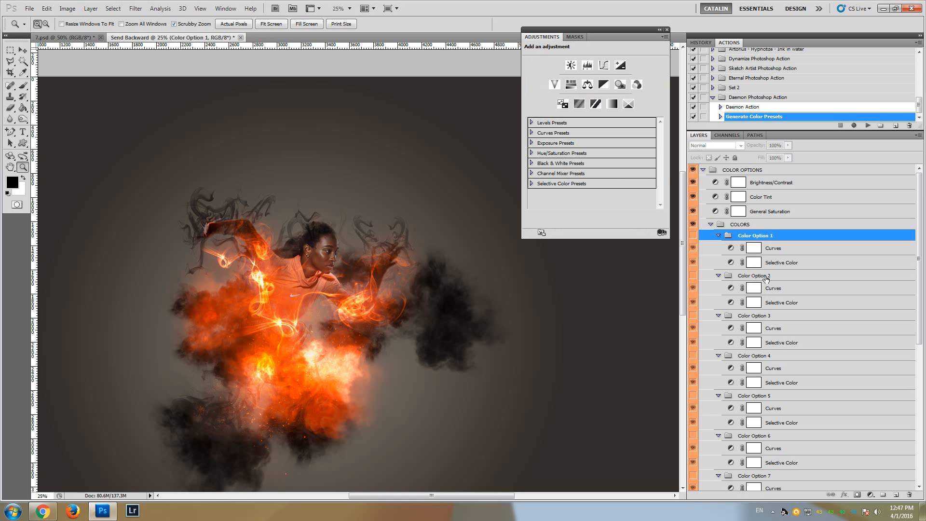
click(693, 237)
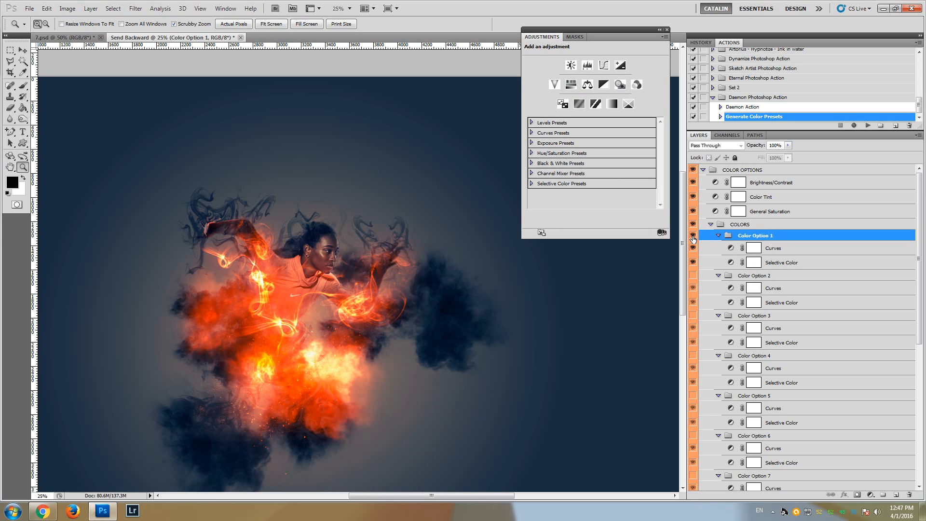
drag(683, 235, 683, 251)
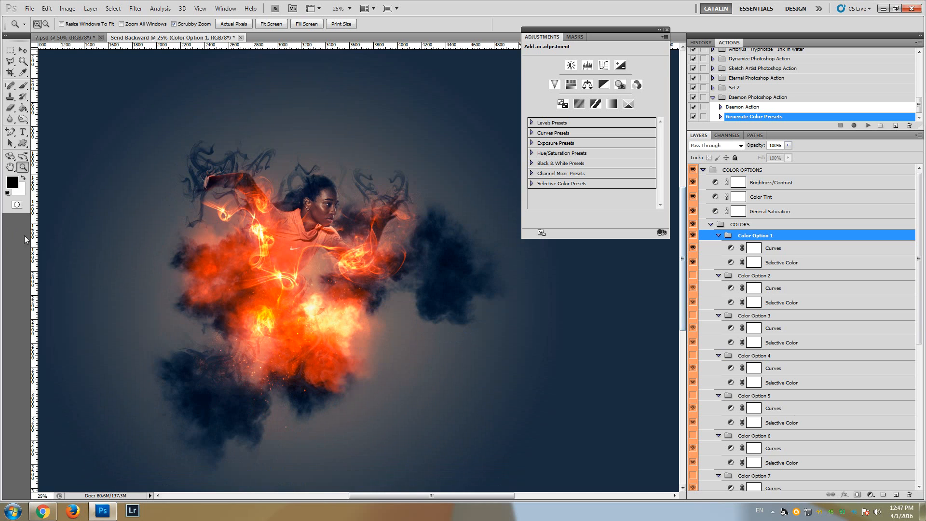
click(238, 323)
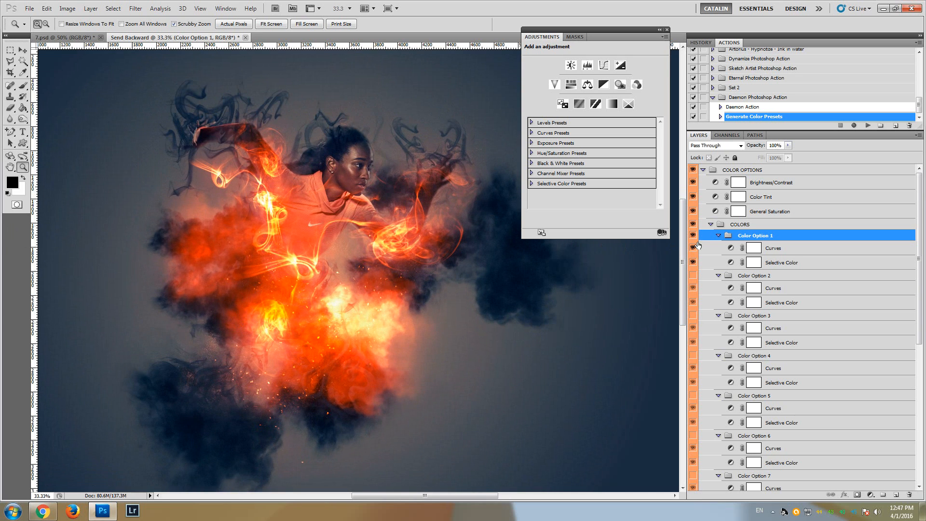
click(694, 237)
click(693, 276)
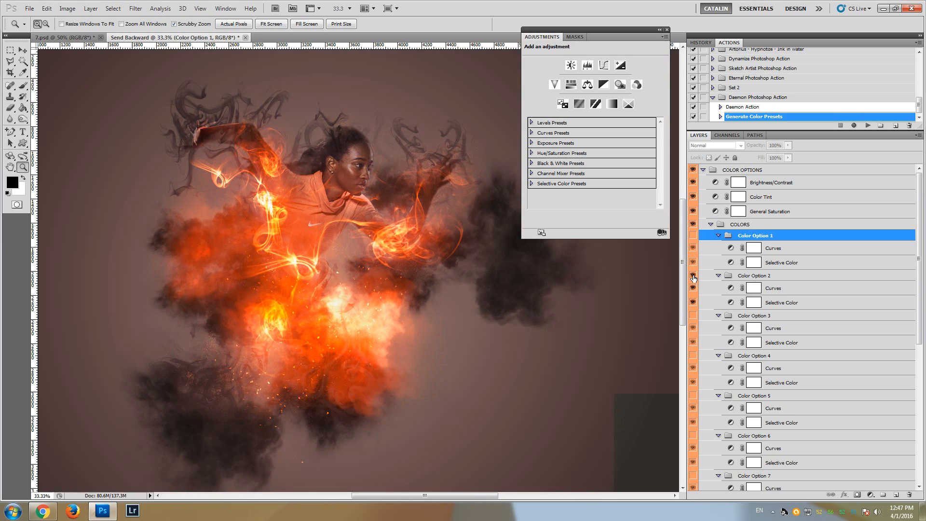
click(693, 277)
- Collapse the Color Option 1 to Color Option 12 groups inside the COLORS group
click(718, 235)
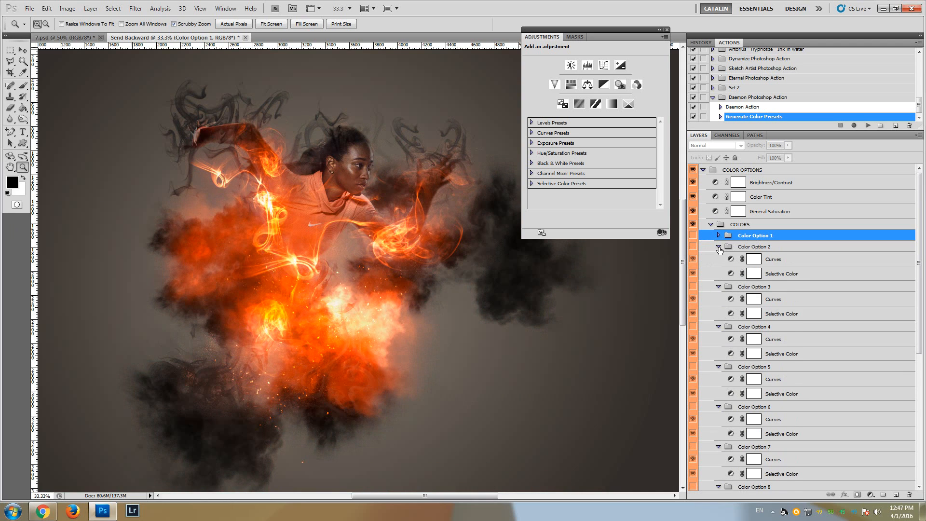
click(719, 247)
click(718, 258)
click(718, 268)
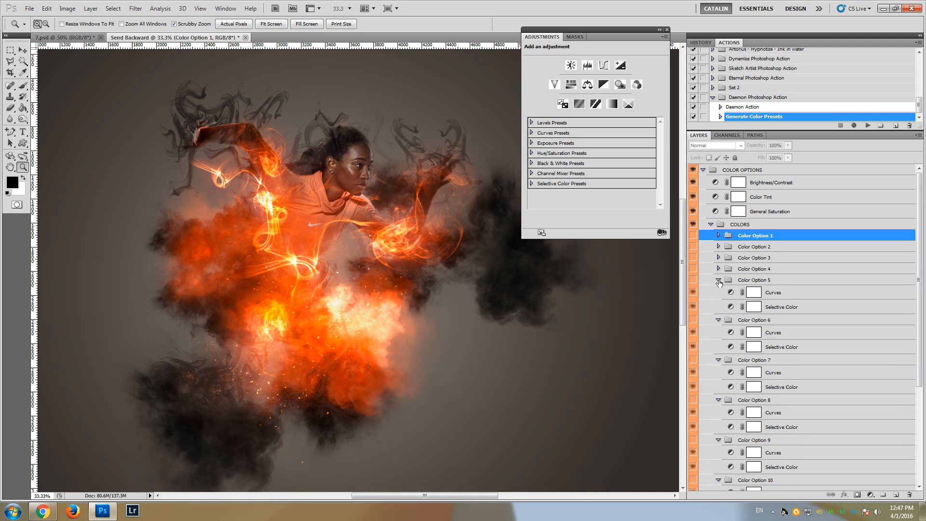
click(718, 280)
click(718, 291)
click(718, 302)
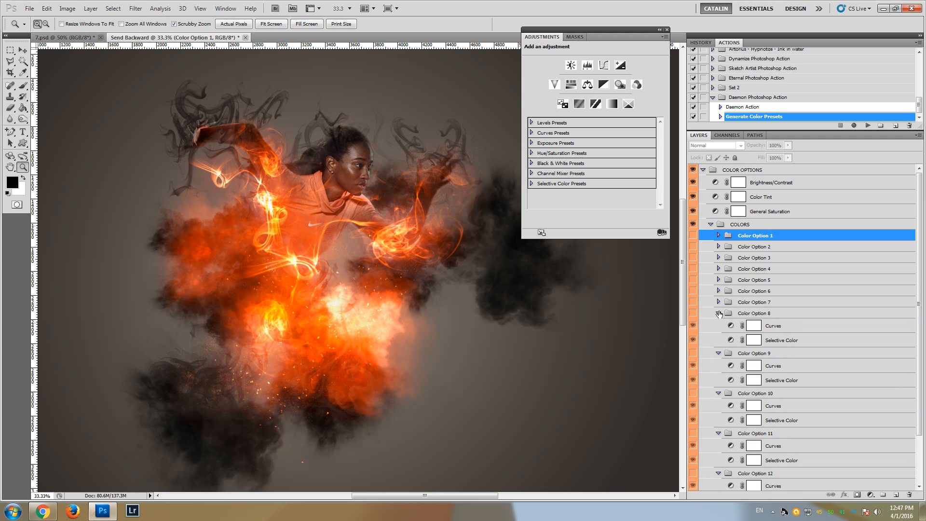
click(718, 313)
click(719, 324)
click(718, 335)
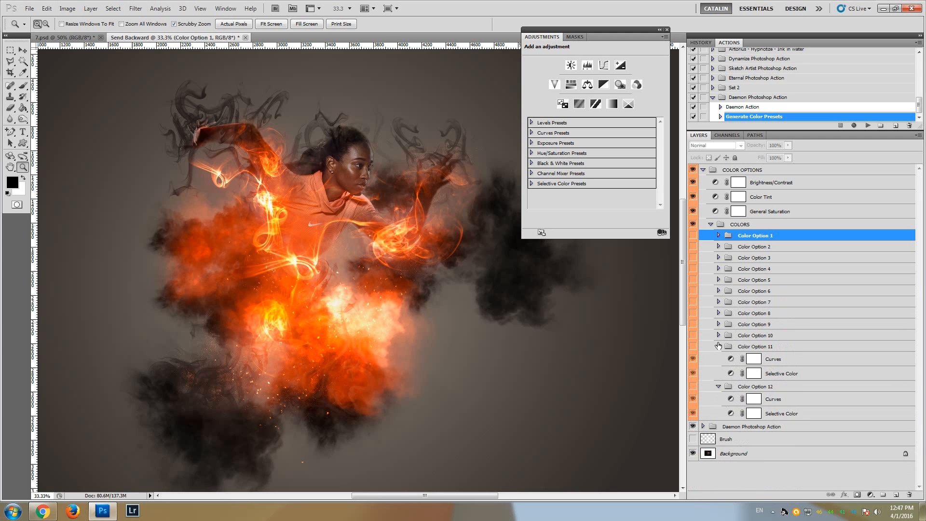
click(718, 346)
click(718, 357)
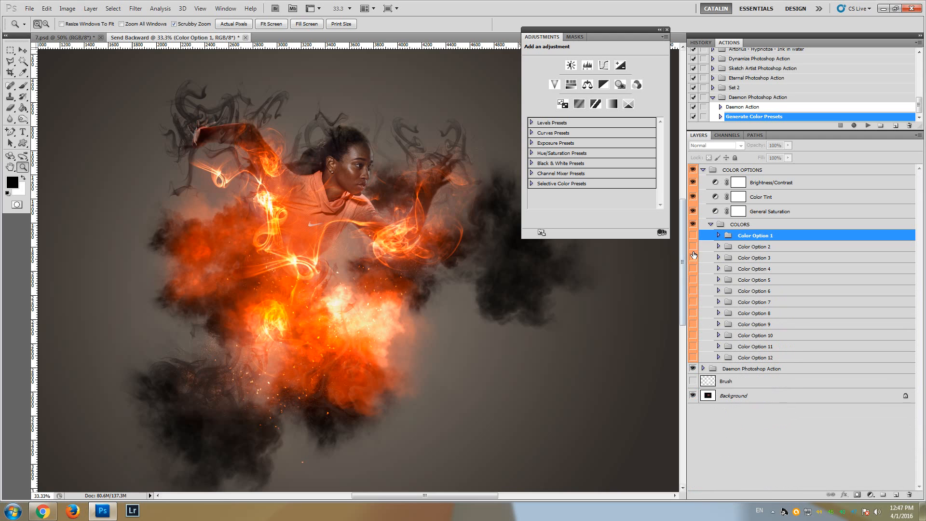
- Preview Color Option 3 through Color Option 7 on the image one at a time, hiding each again
click(693, 259)
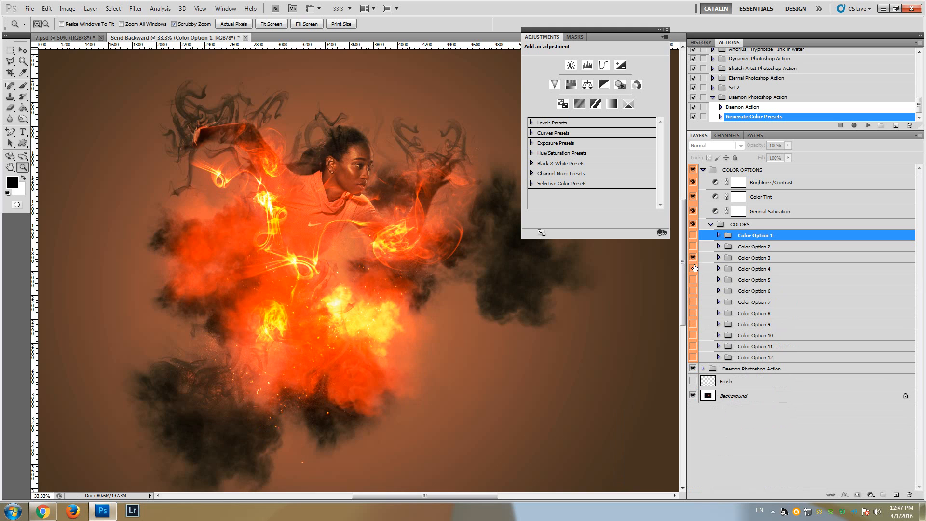
click(694, 269)
click(694, 268)
click(694, 280)
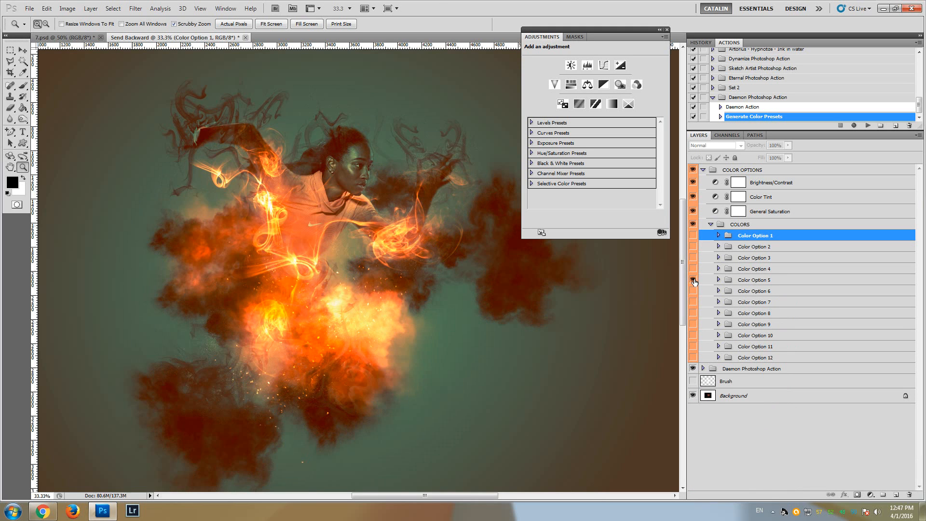
click(694, 280)
click(693, 291)
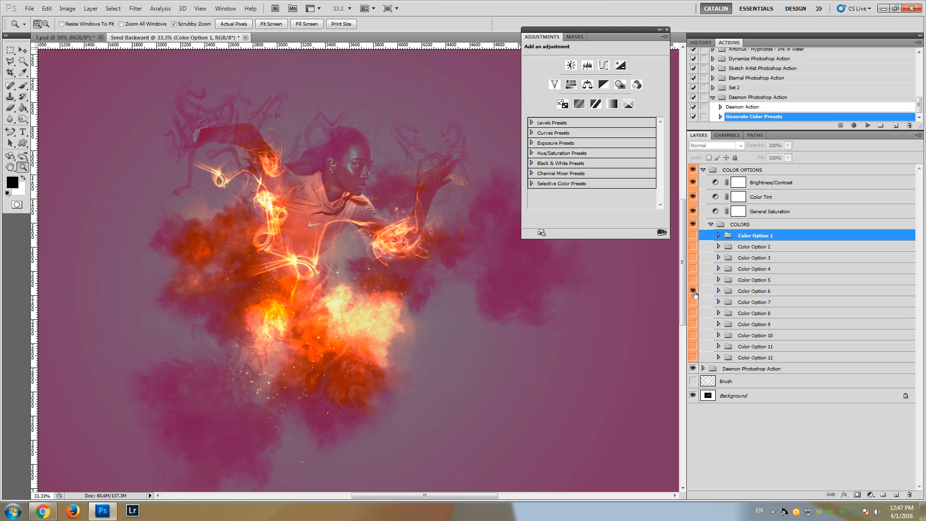
click(694, 291)
click(694, 302)
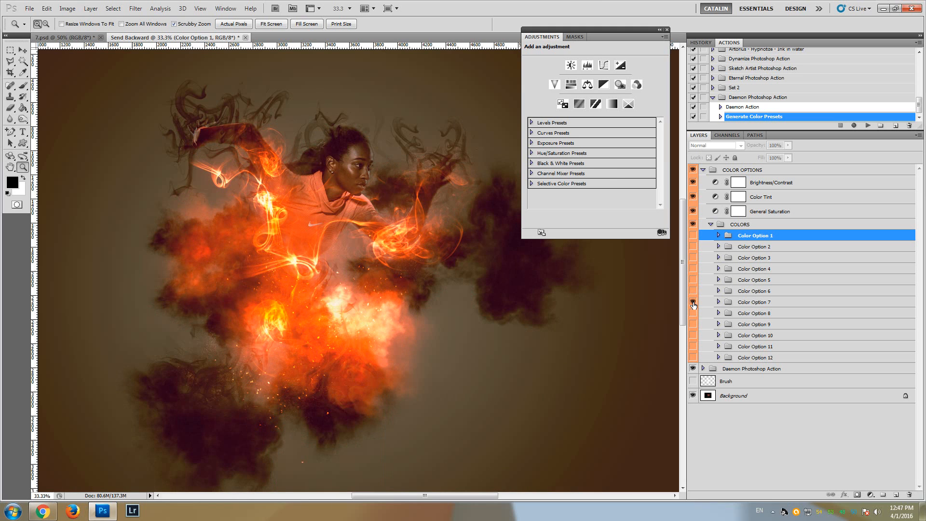
click(692, 303)
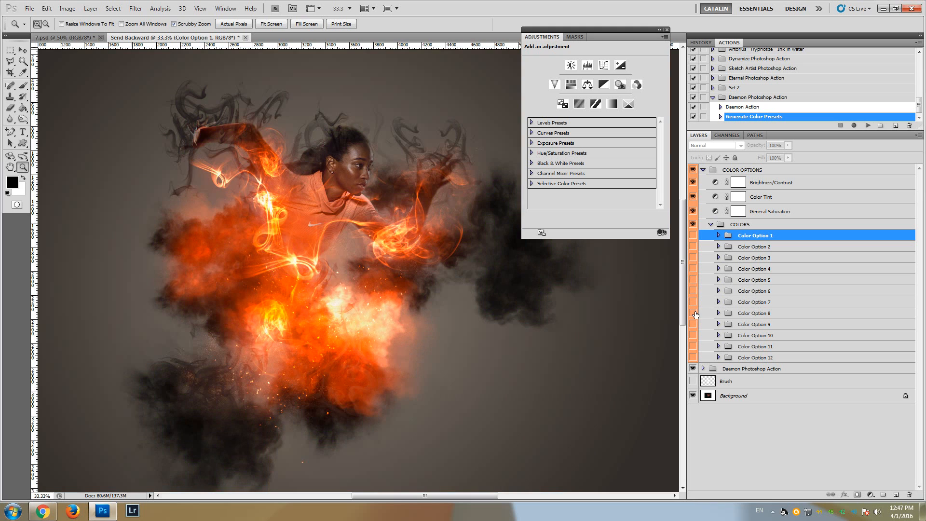
- Preview Color Option 8 through Color Option 12 on the image individually, comparing their color looks
click(693, 314)
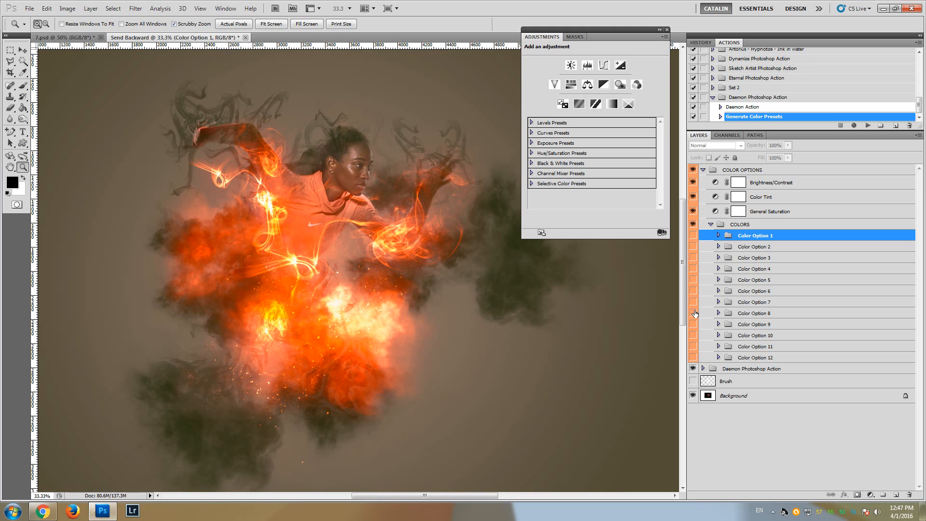
click(693, 313)
drag(683, 305, 691, 316)
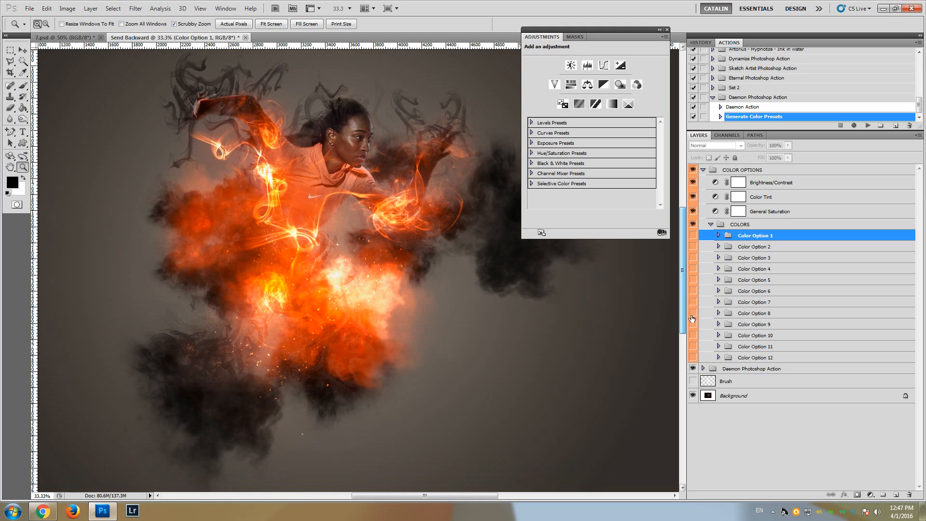
click(693, 313)
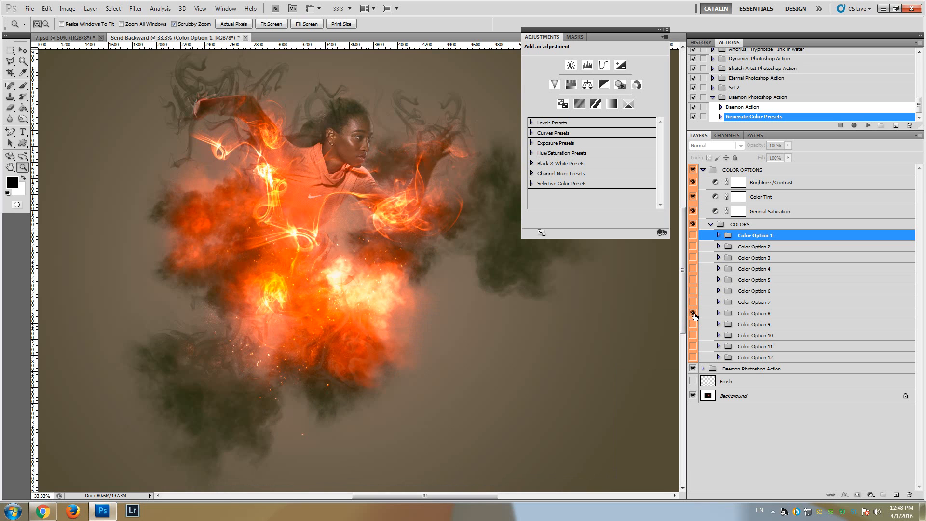
click(693, 316)
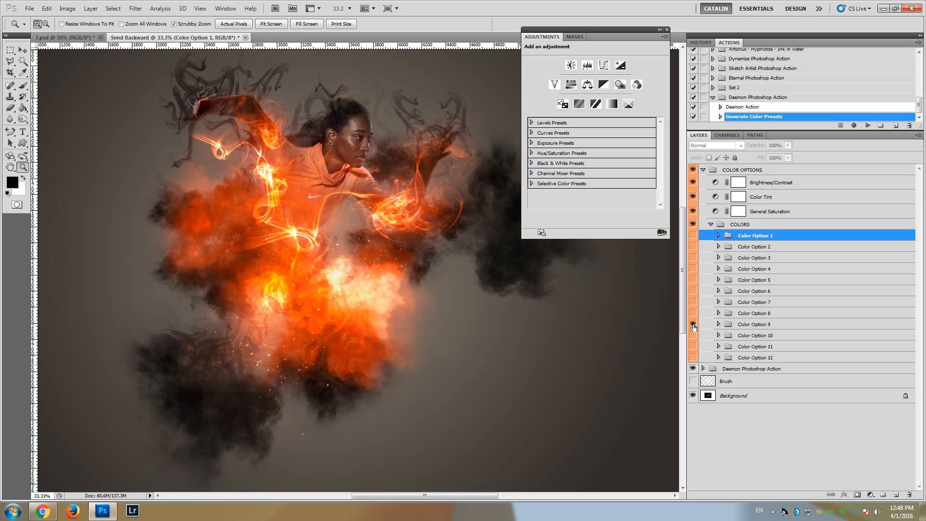
click(693, 327)
click(694, 328)
click(693, 336)
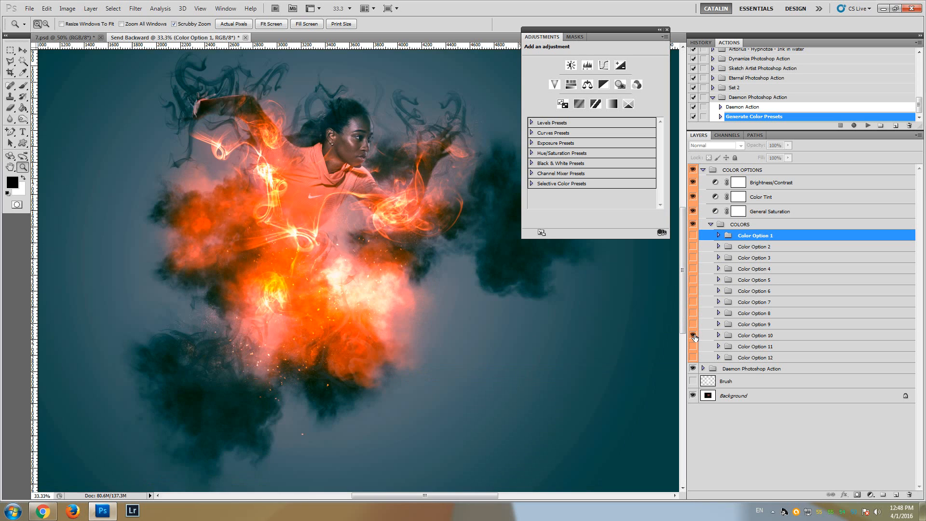
click(693, 336)
click(693, 346)
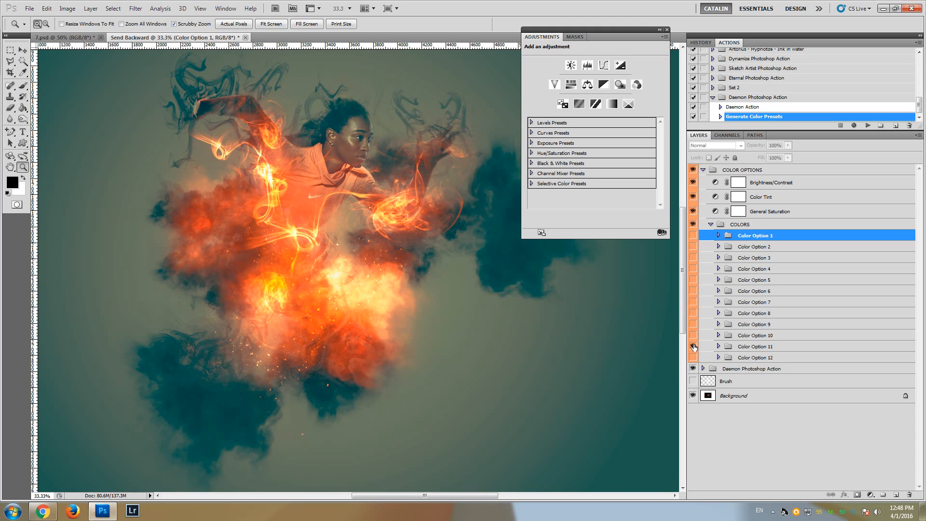
click(693, 346)
click(694, 357)
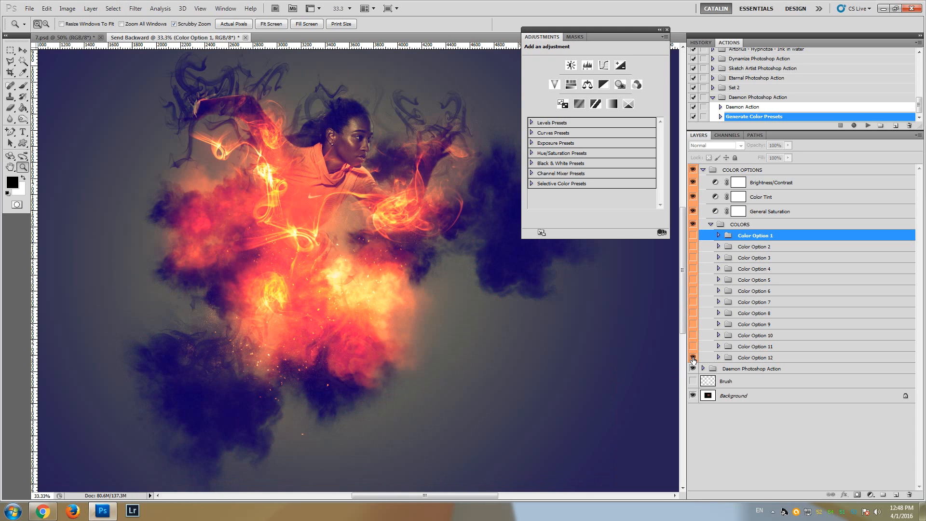
- Make Color Option 1 the only visible color preset and close the floating Adjustments panel to clear the view of the image
click(693, 235)
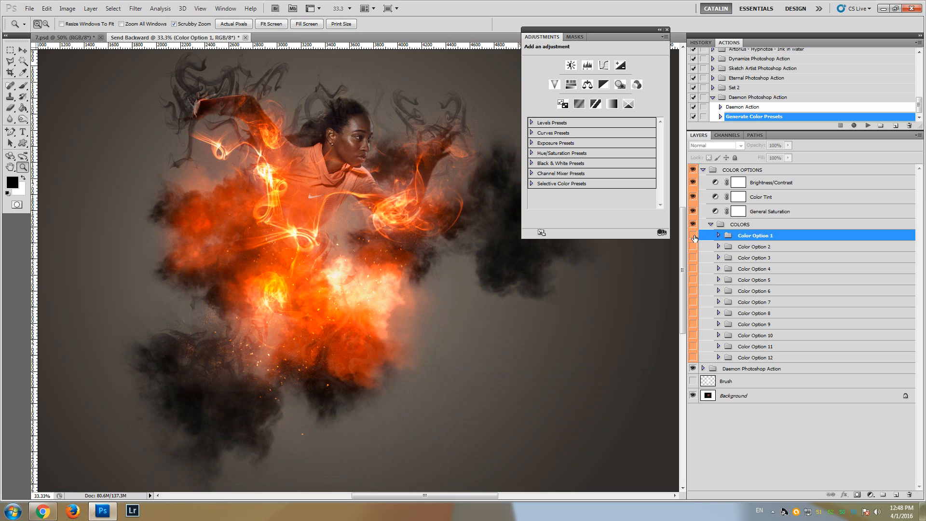
click(667, 29)
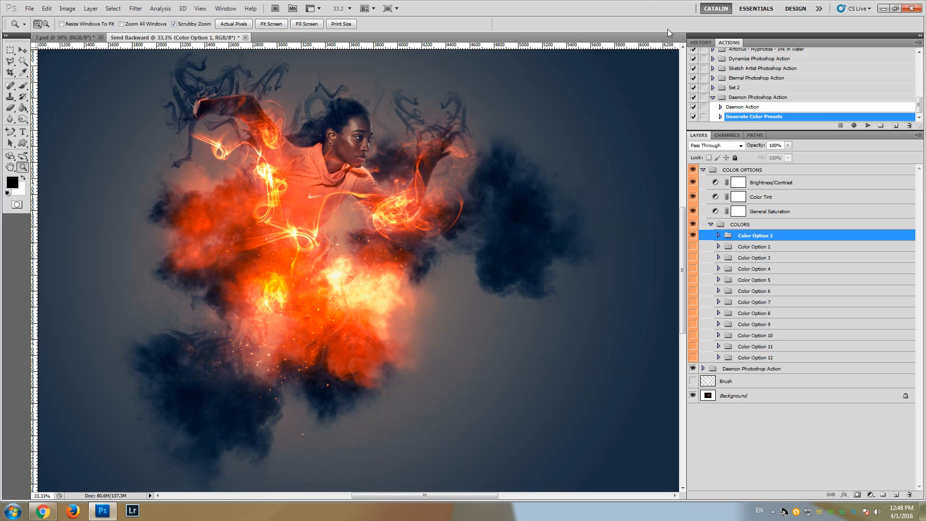
mouse_move(683, 223)
mouse_down()
mouse_move(676, 182)
mouse_move(678, 216)
mouse_up()
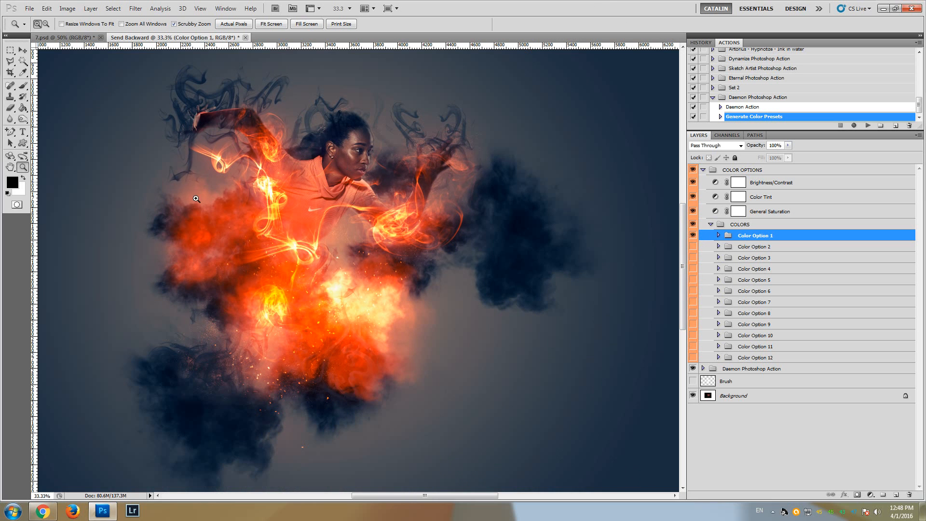
click(349, 179)
scroll(350, 183, up, 2)
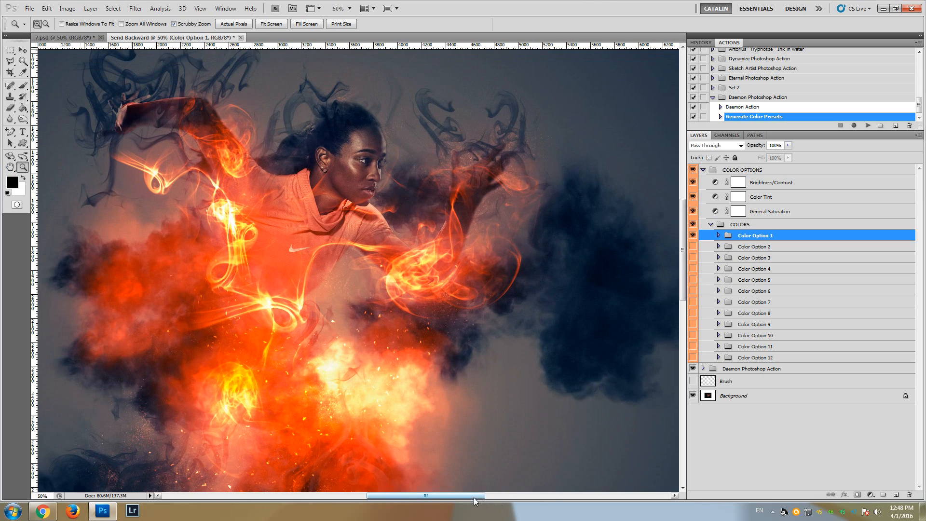
mouse_move(474, 498)
mouse_down()
mouse_move(459, 496)
mouse_move(478, 493)
mouse_up()
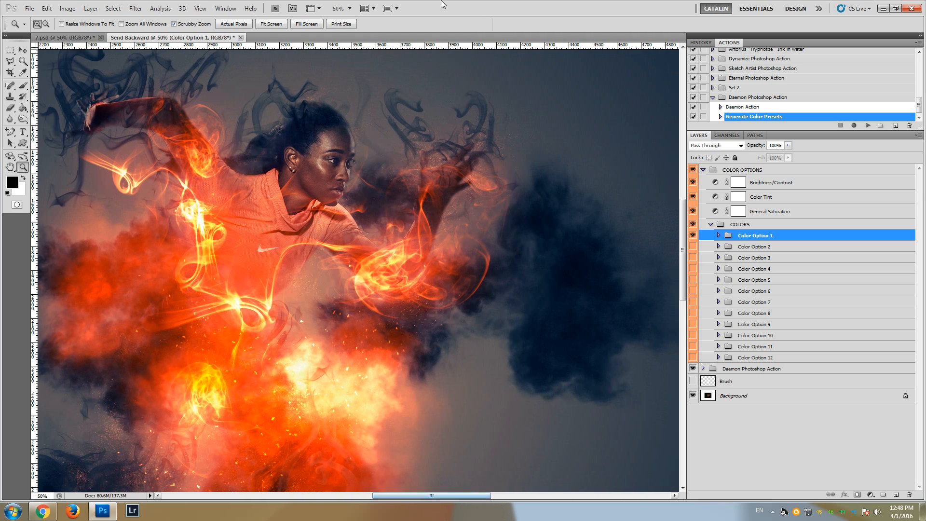